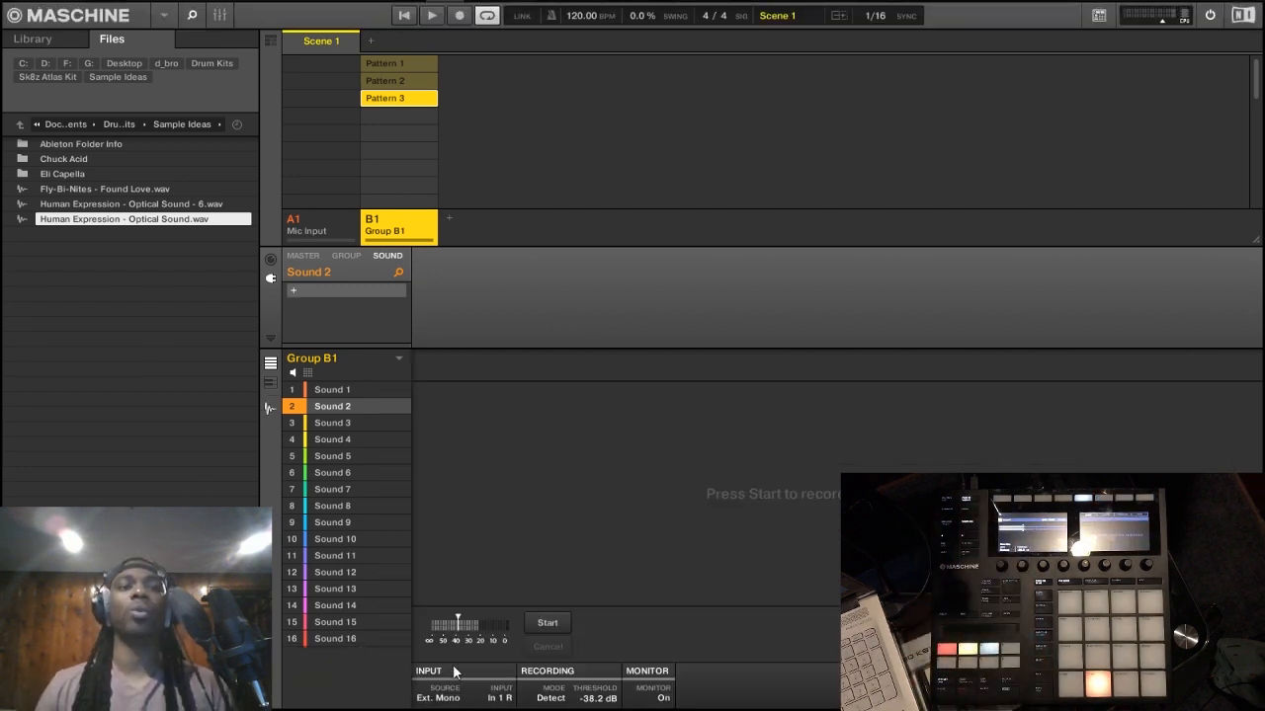
Step: Switch the sampling input source to Ext. Ster. and back to Ext. Mono
{"action": "left_click", "coordinate": [440, 699]}
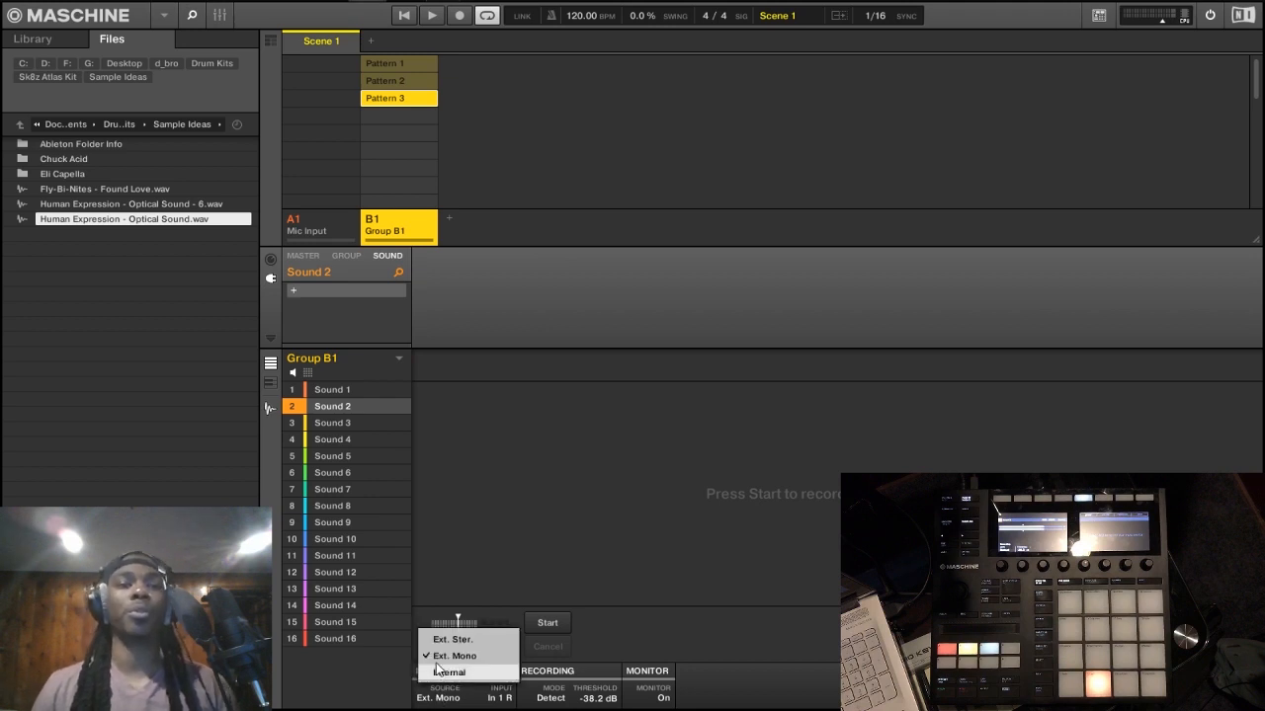
{"action": "left_click", "coordinate": [446, 639]}
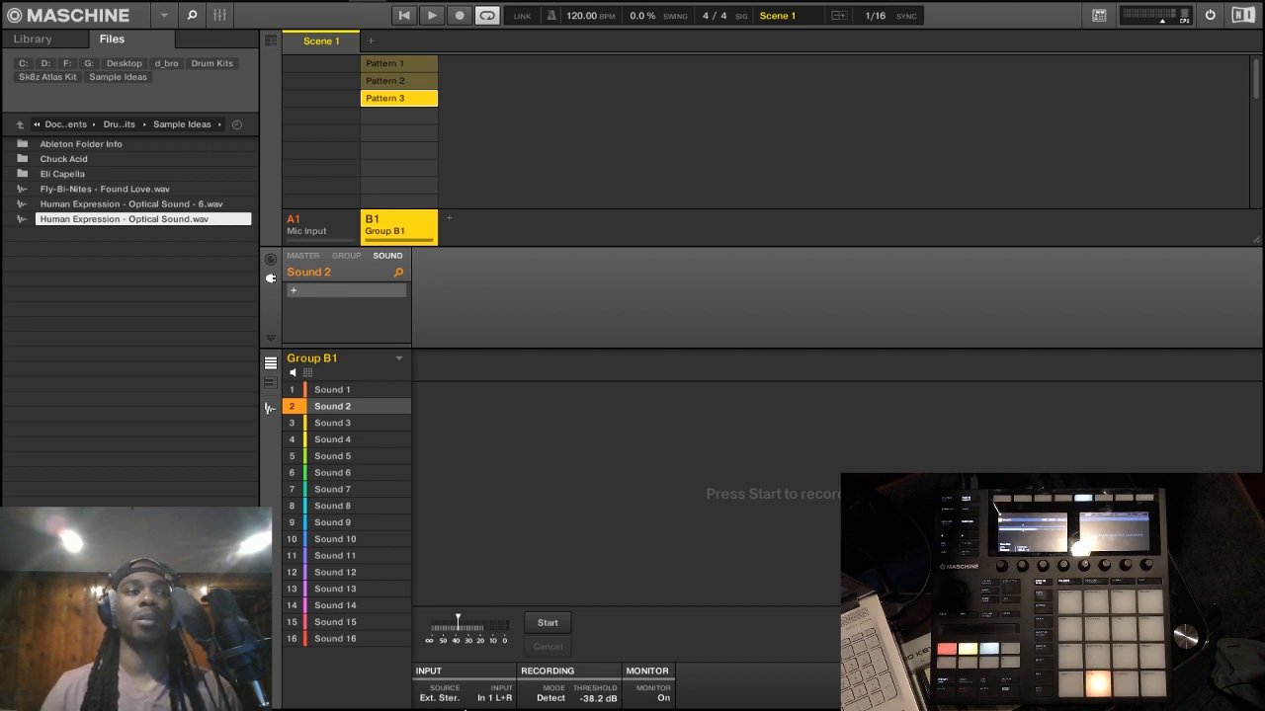
{"action": "left_click", "coordinate": [439, 697]}
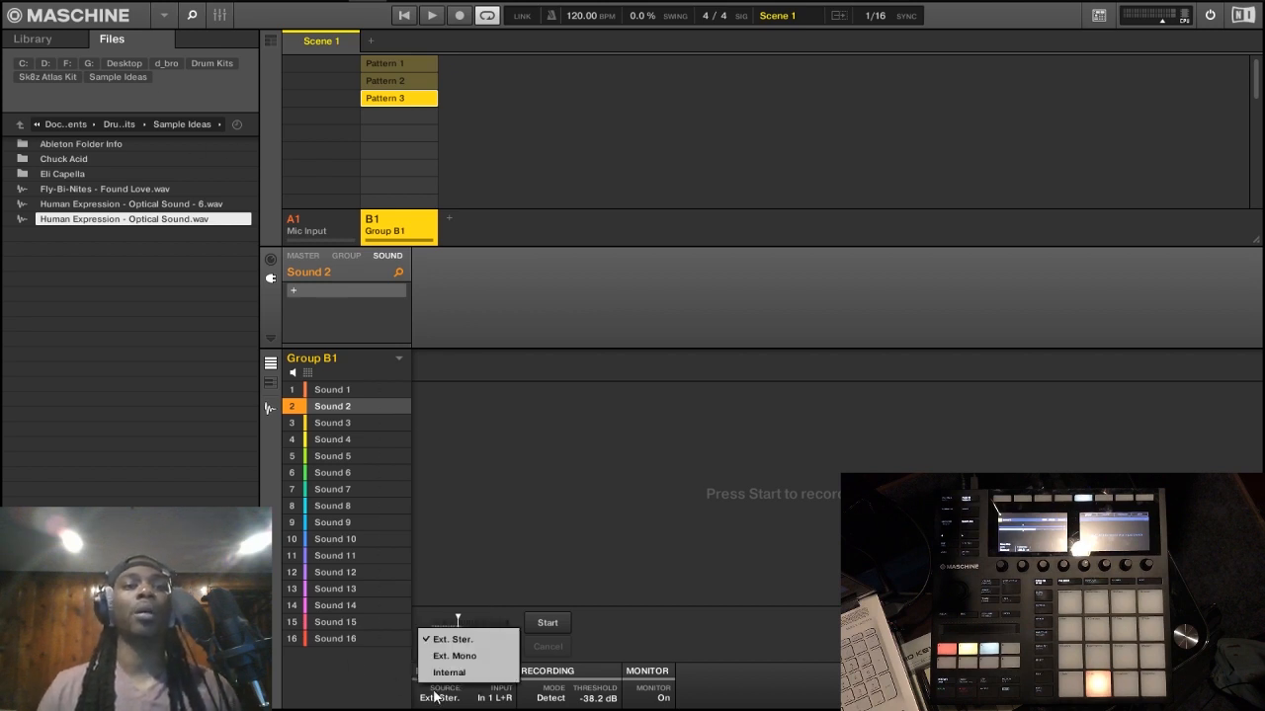
{"action": "left_click", "coordinate": [444, 657]}
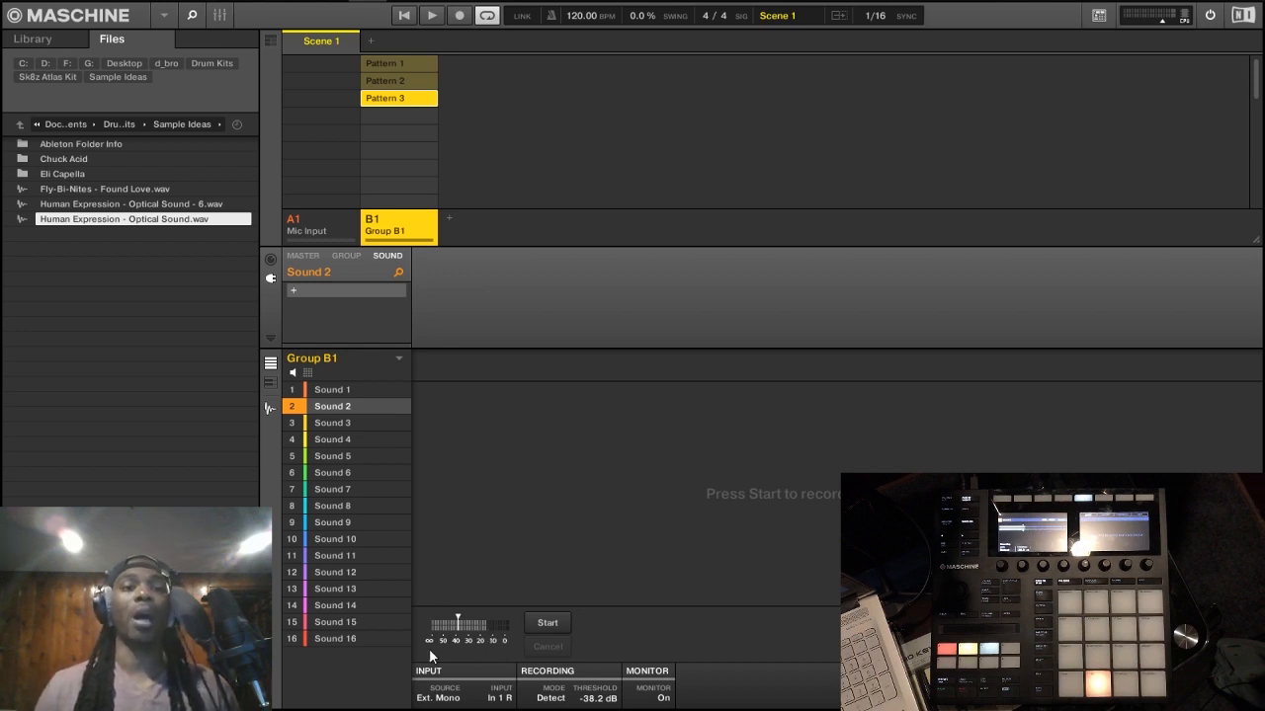
{"action": "left_click", "coordinate": [452, 698]}
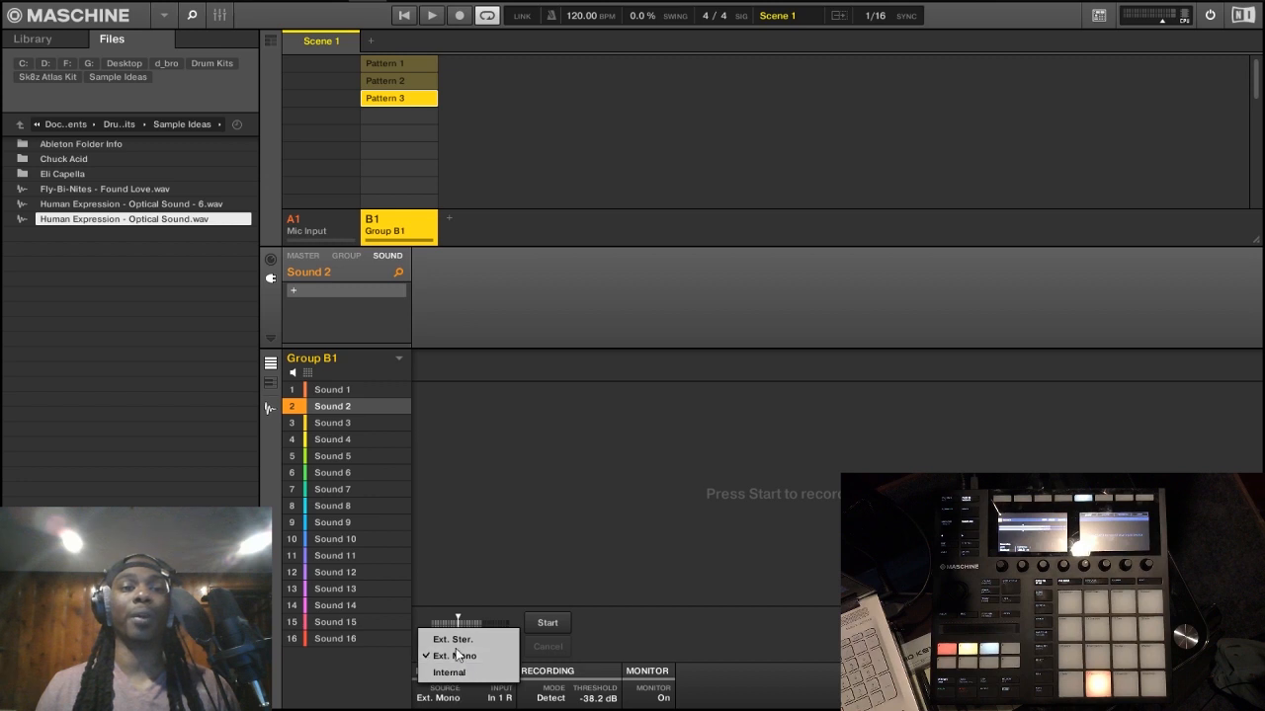
{"action": "left_click", "coordinate": [456, 592]}
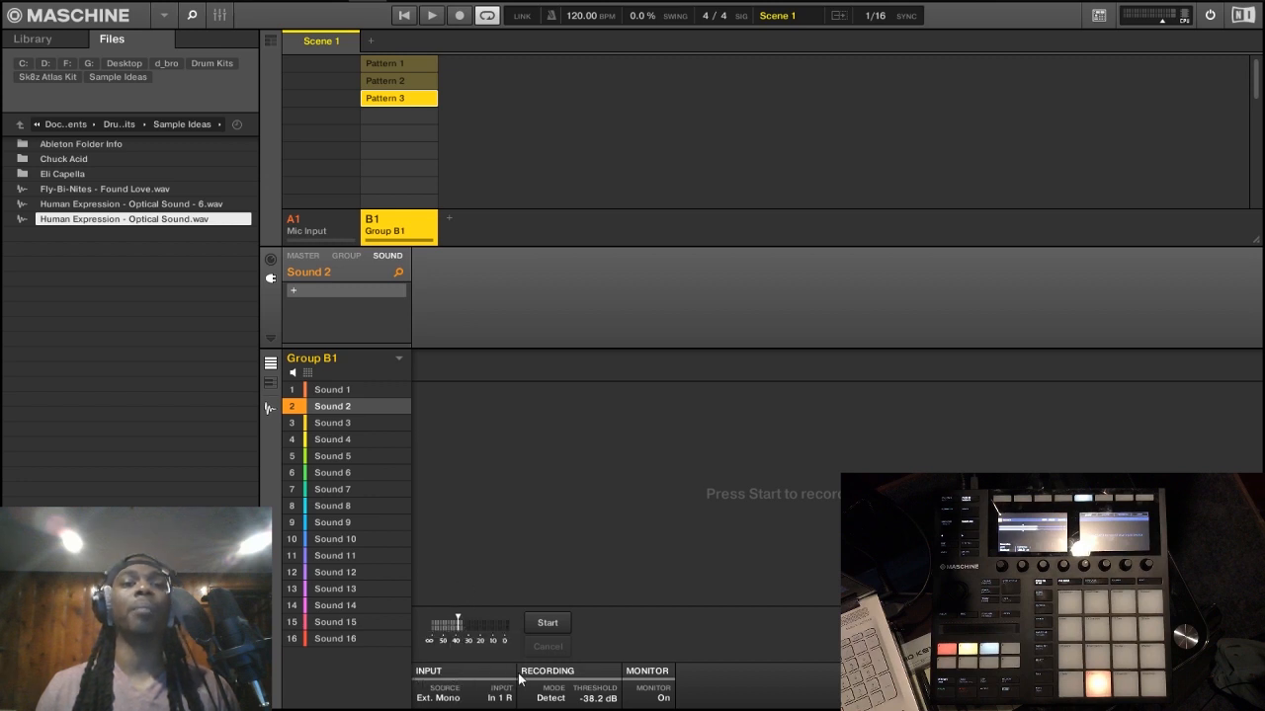
Step: View the available recording modes and keep Detect selected
{"action": "left_click", "coordinate": [550, 698]}
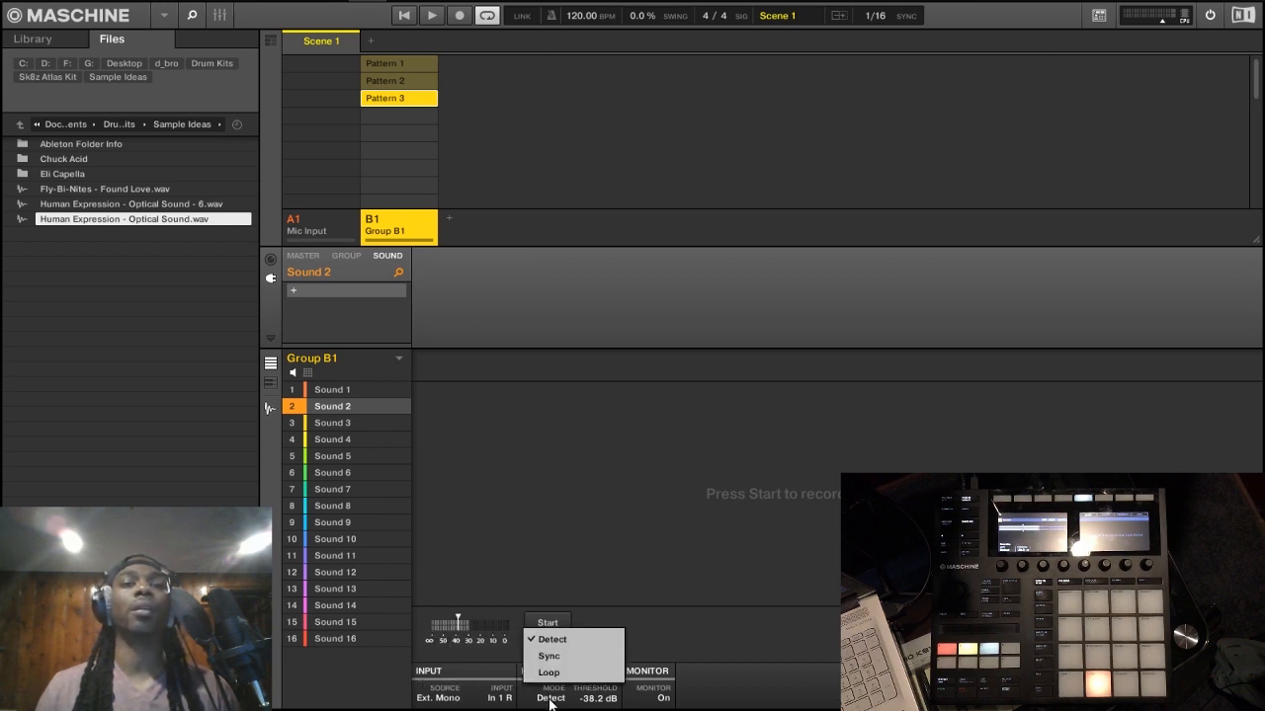
{"action": "left_click", "coordinate": [549, 700]}
{"action": "left_click", "coordinate": [550, 698]}
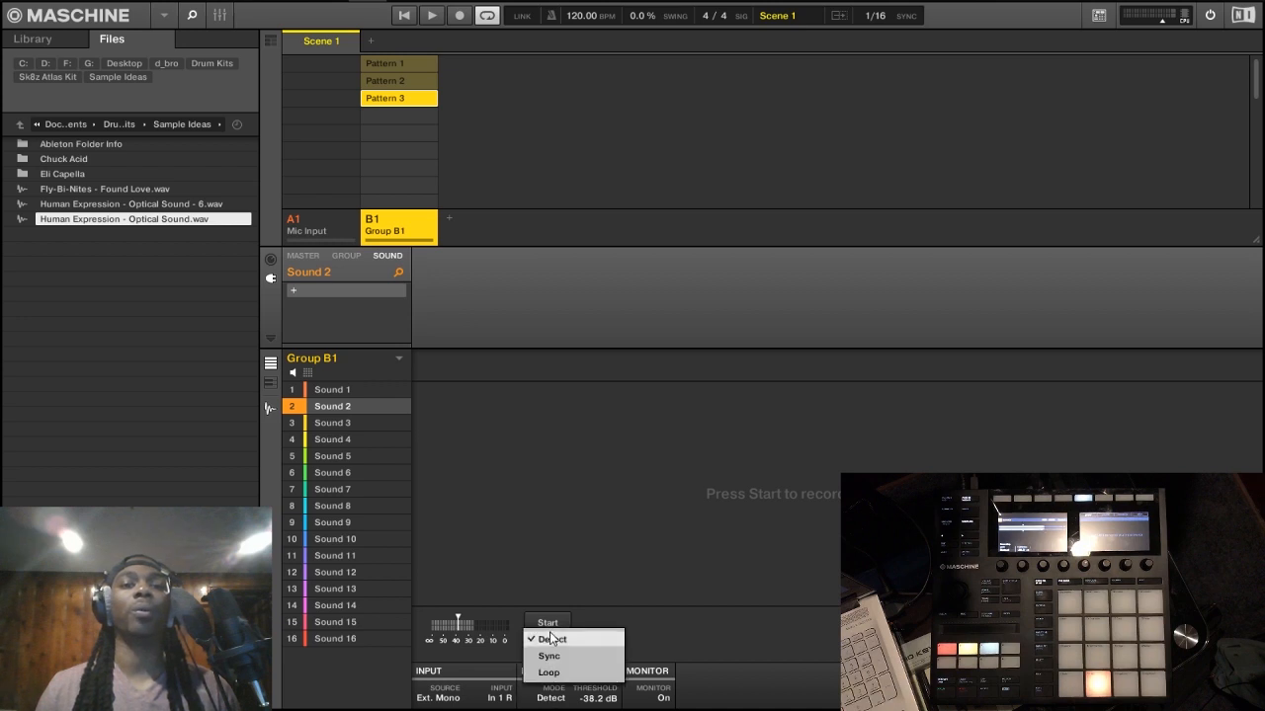
{"action": "left_click", "coordinate": [551, 634]}
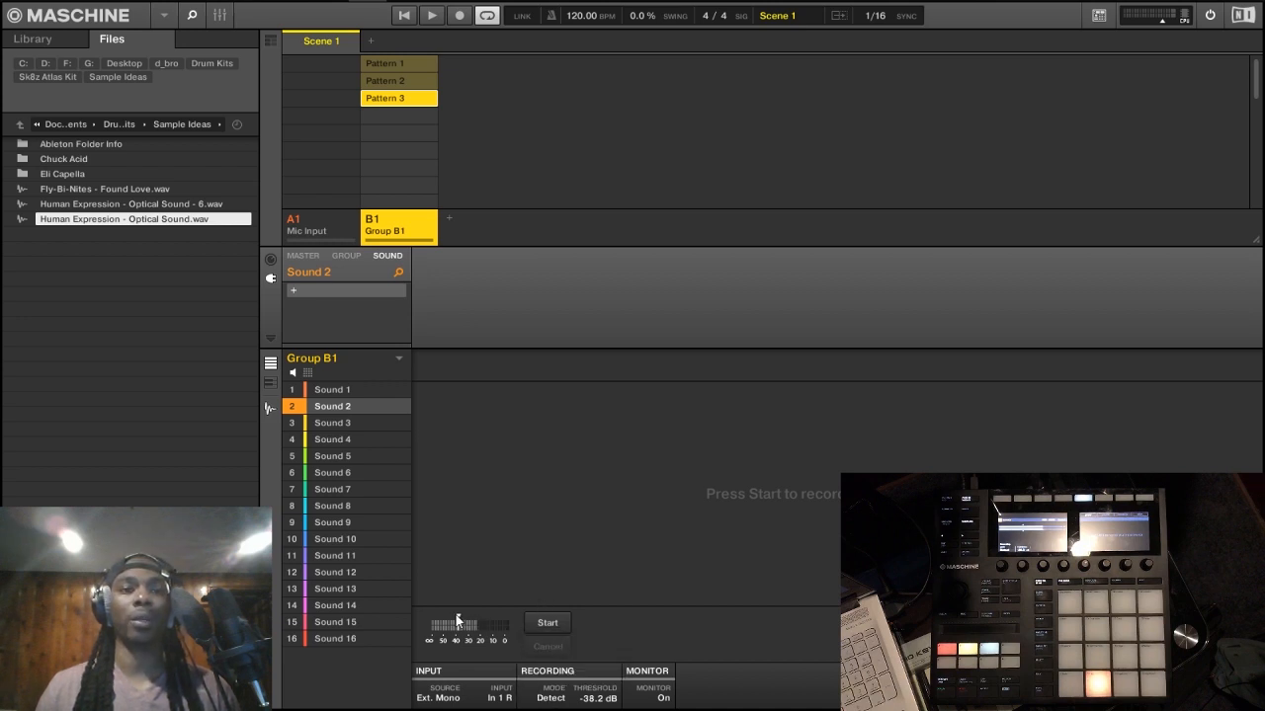
Step: Set the detection threshold to -3.0 dB, arm a recording on Sound 2 and cancel it
{"action": "mouse_move", "coordinate": [473, 617]}
{"action": "left_mouse_down"}
{"action": "mouse_move", "coordinate": [451, 599]}
{"action": "mouse_move", "coordinate": [446, 618]}
{"action": "mouse_move", "coordinate": [500, 626]}
{"action": "left_mouse_up"}
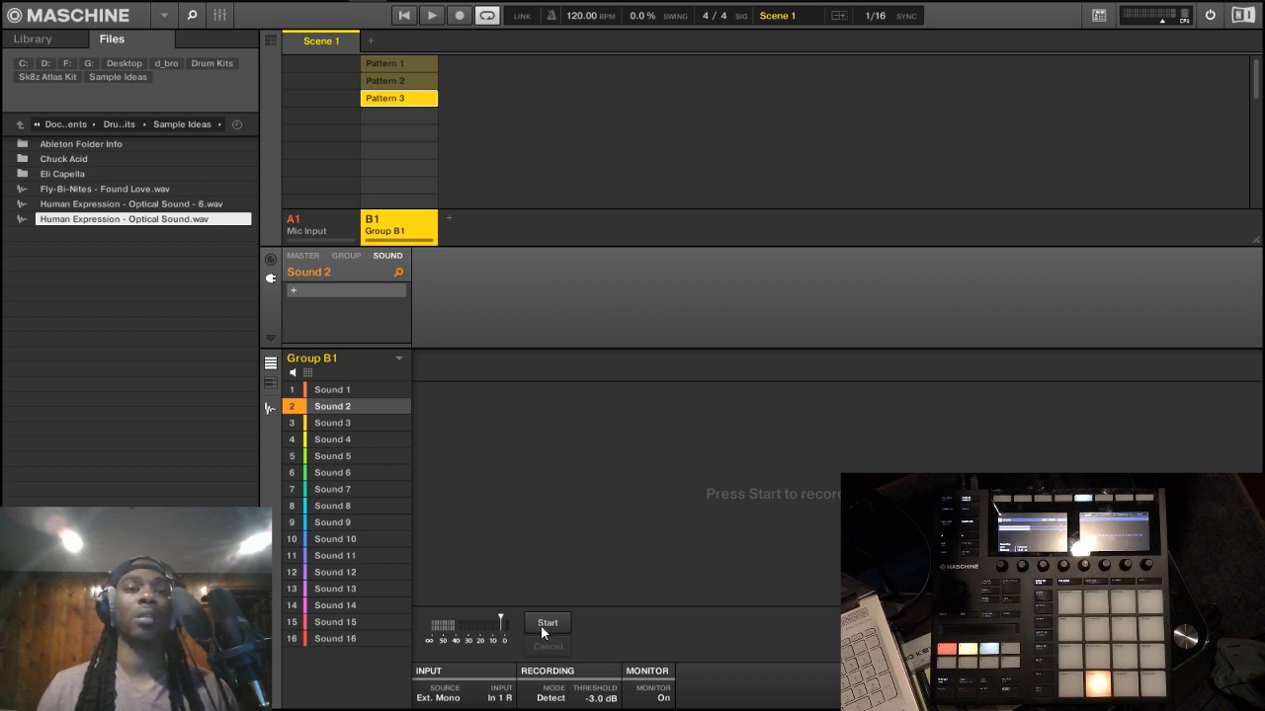
{"action": "left_click", "coordinate": [540, 624]}
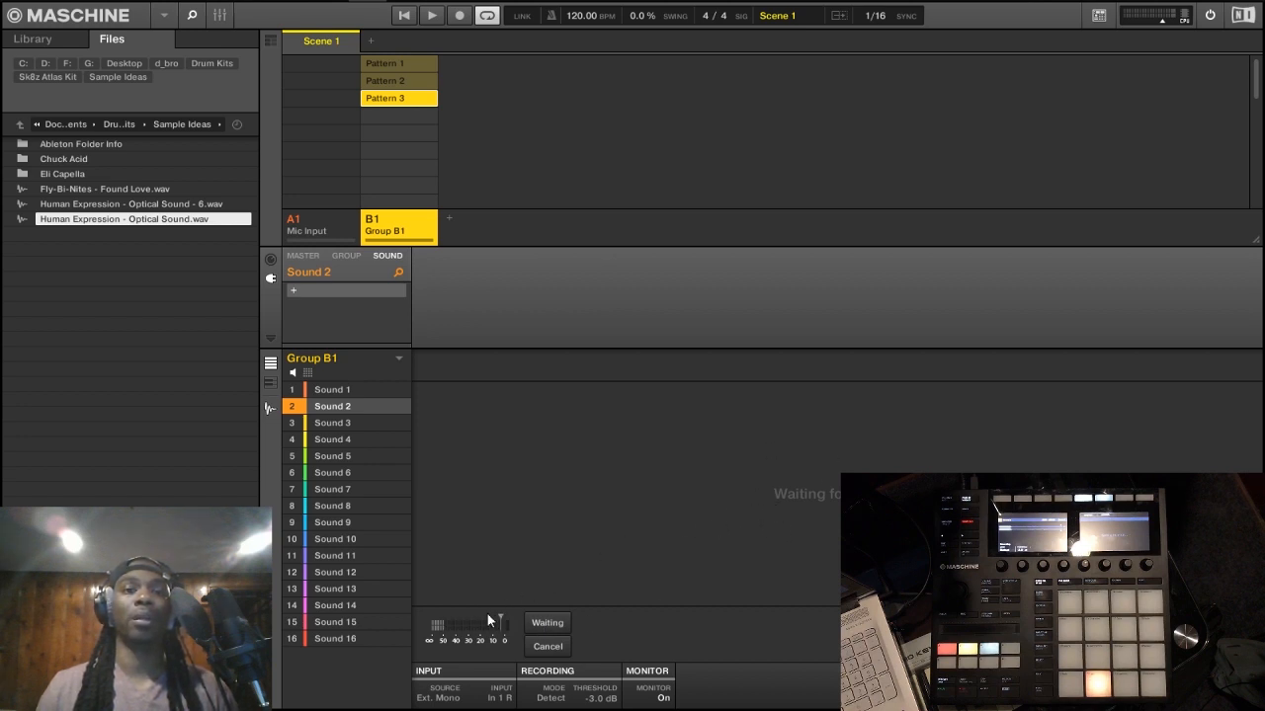
{"action": "left_click", "coordinate": [551, 646]}
Step: Set the detection threshold to -33.3 dB, record a short voice take on Sound 2 and delete the take
{"action": "left_click_drag", "start_coordinate": [502, 619], "coordinate": [464, 599]}
{"action": "left_click", "coordinate": [549, 622]}
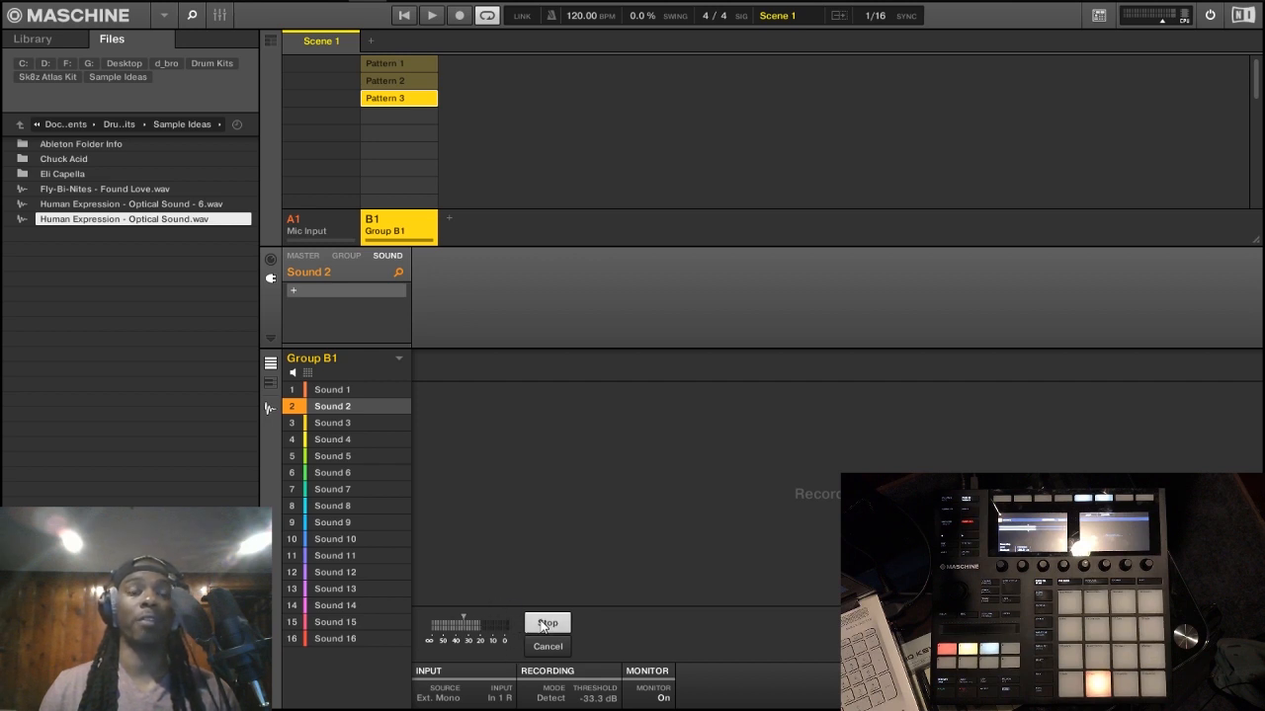
{"action": "left_click", "coordinate": [543, 623]}
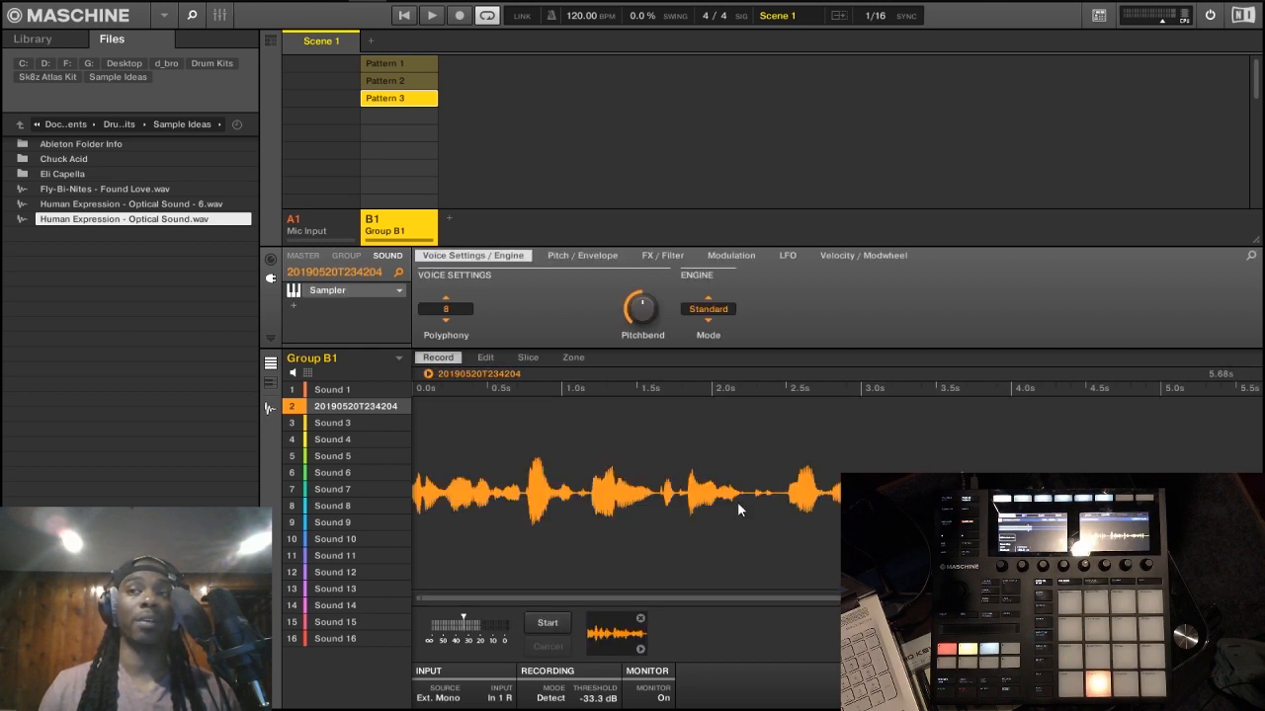
{"action": "left_click", "coordinate": [640, 619]}
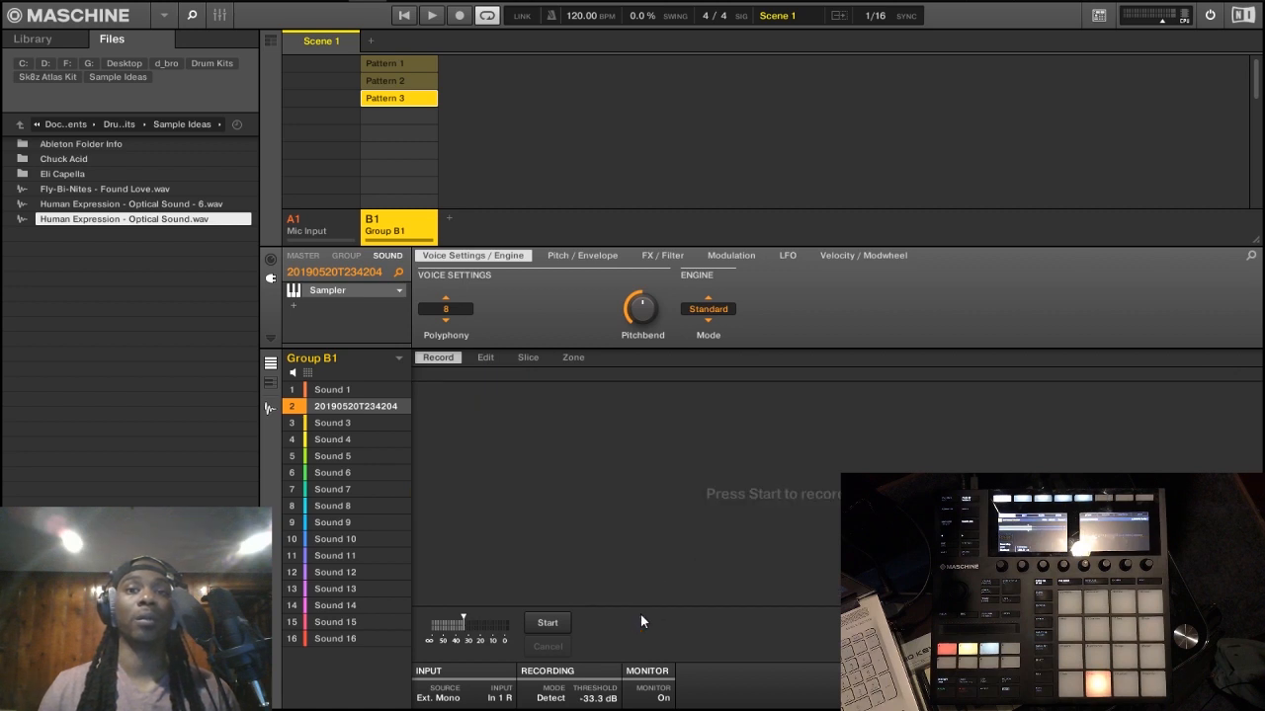
Step: Switch the recording mode to Sync and view the available recording lengths
{"action": "left_click", "coordinate": [552, 698]}
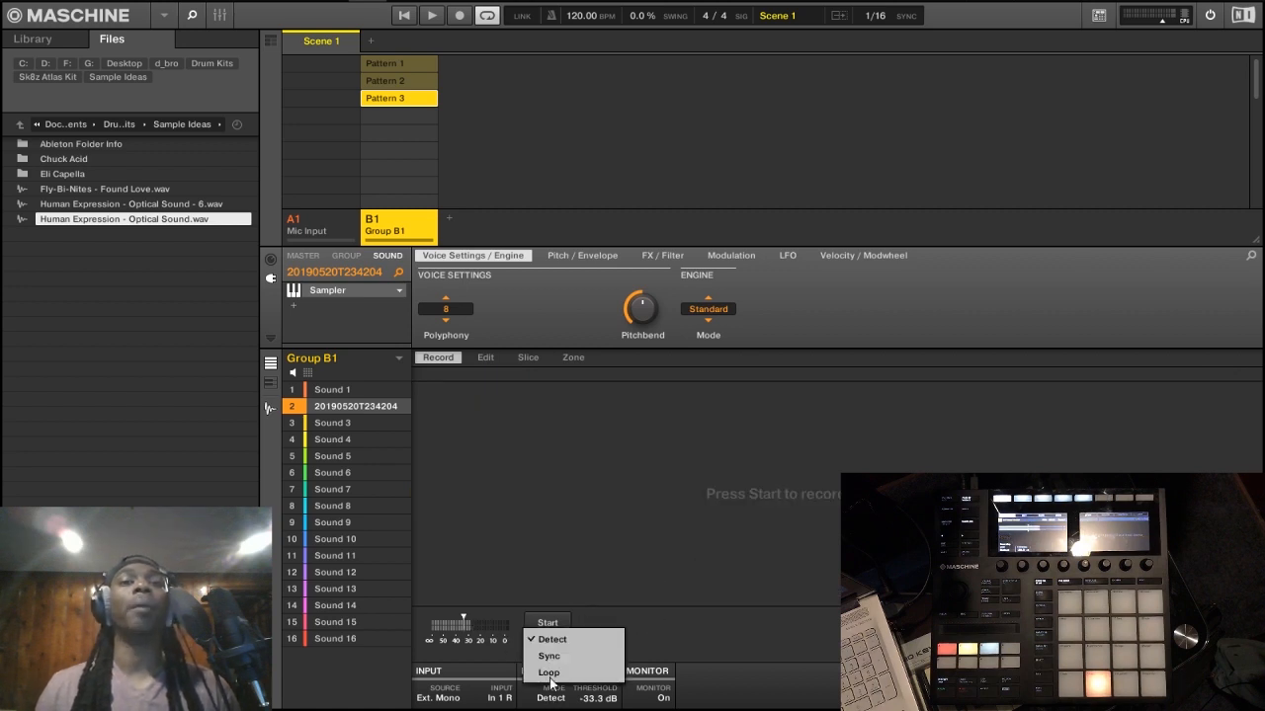
{"action": "left_click", "coordinate": [548, 658]}
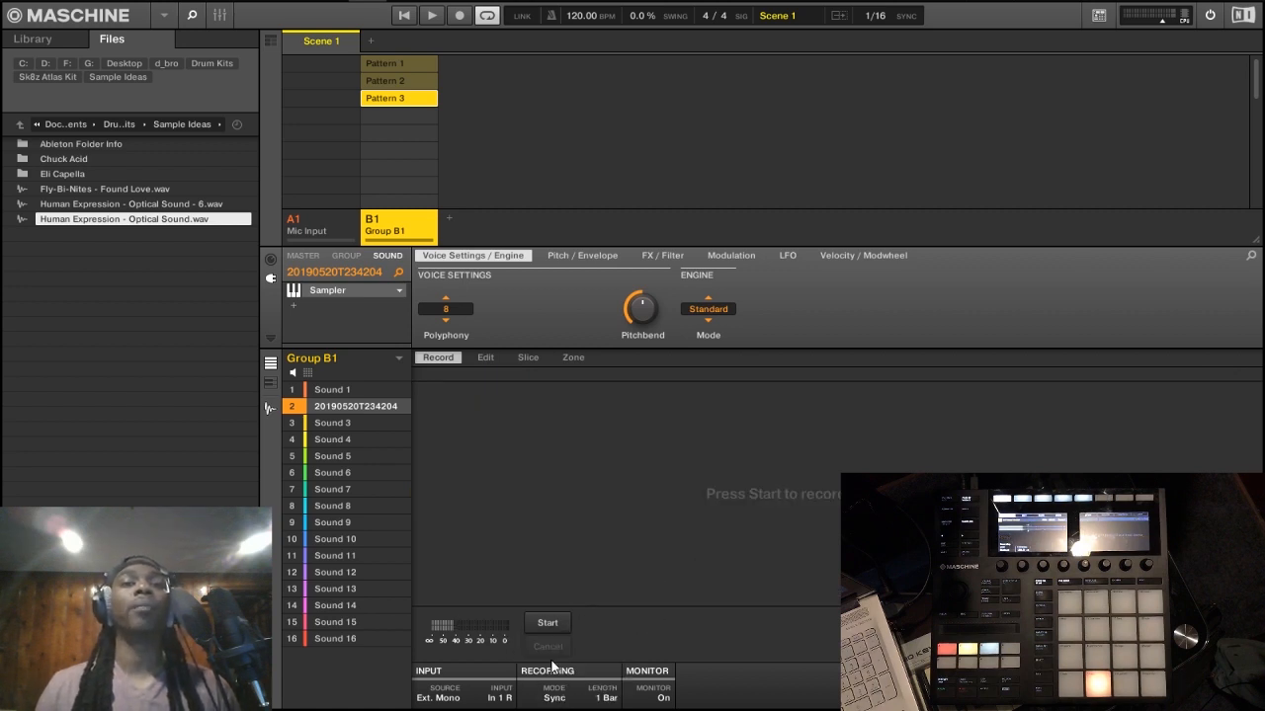
{"action": "left_click", "coordinate": [606, 698]}
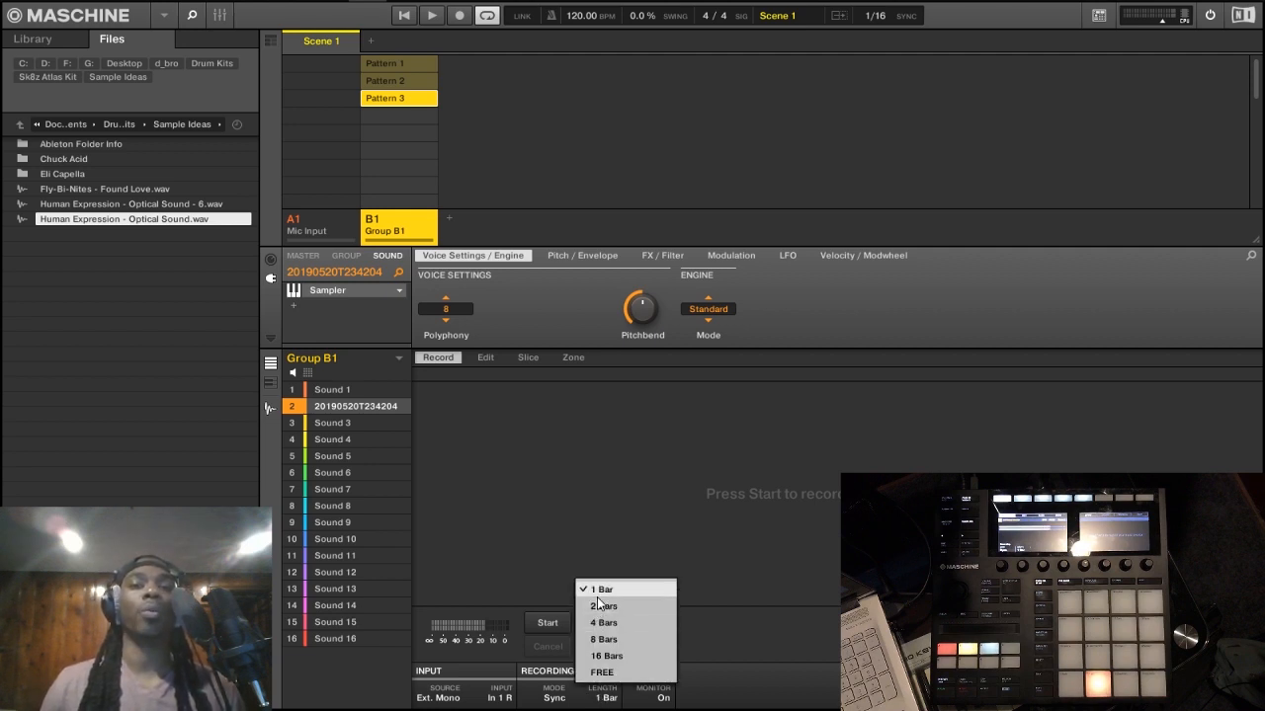
{"action": "left_click", "coordinate": [793, 680]}
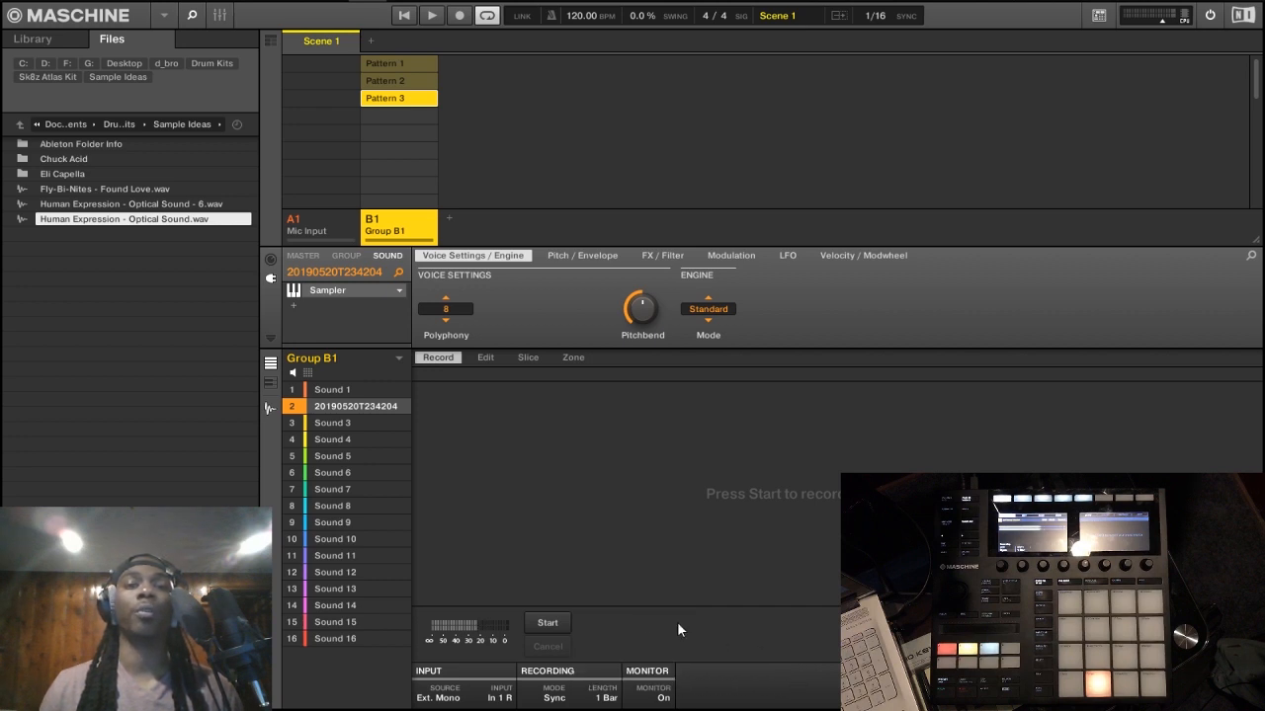
Step: Switch the recording mode to Loop and back to Detect
{"action": "left_click", "coordinate": [556, 698]}
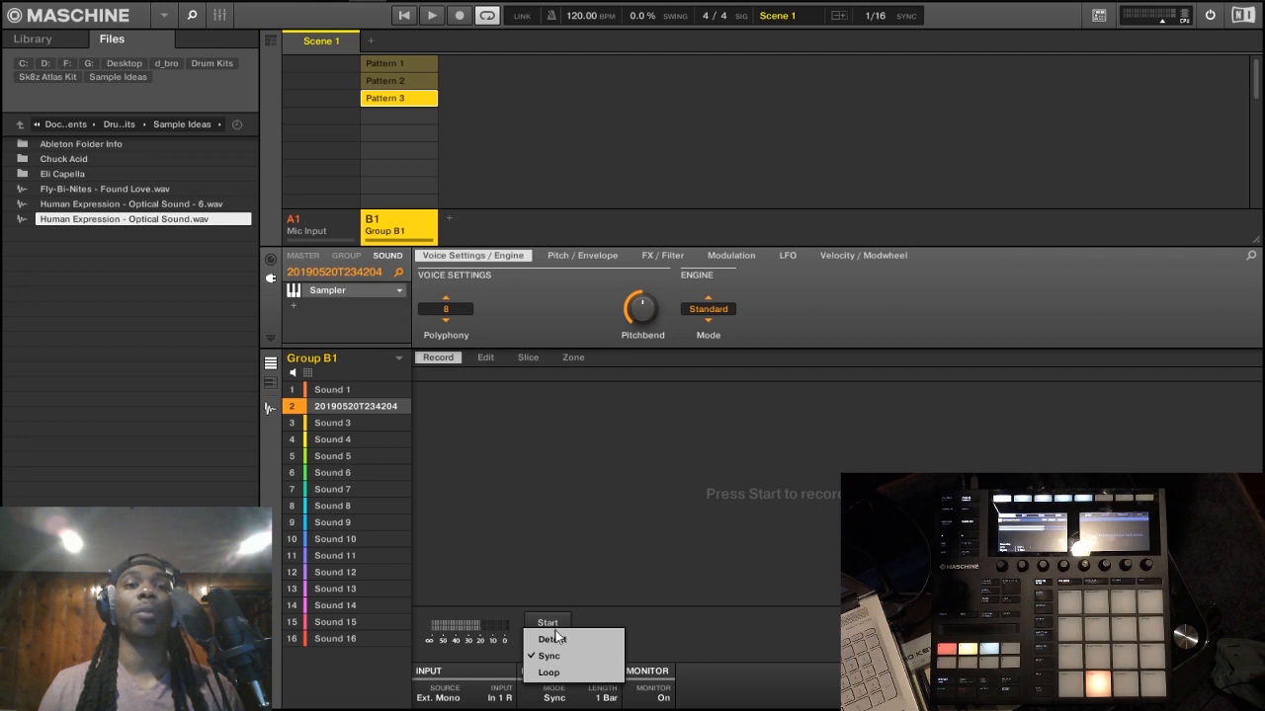
{"action": "left_click", "coordinate": [561, 674]}
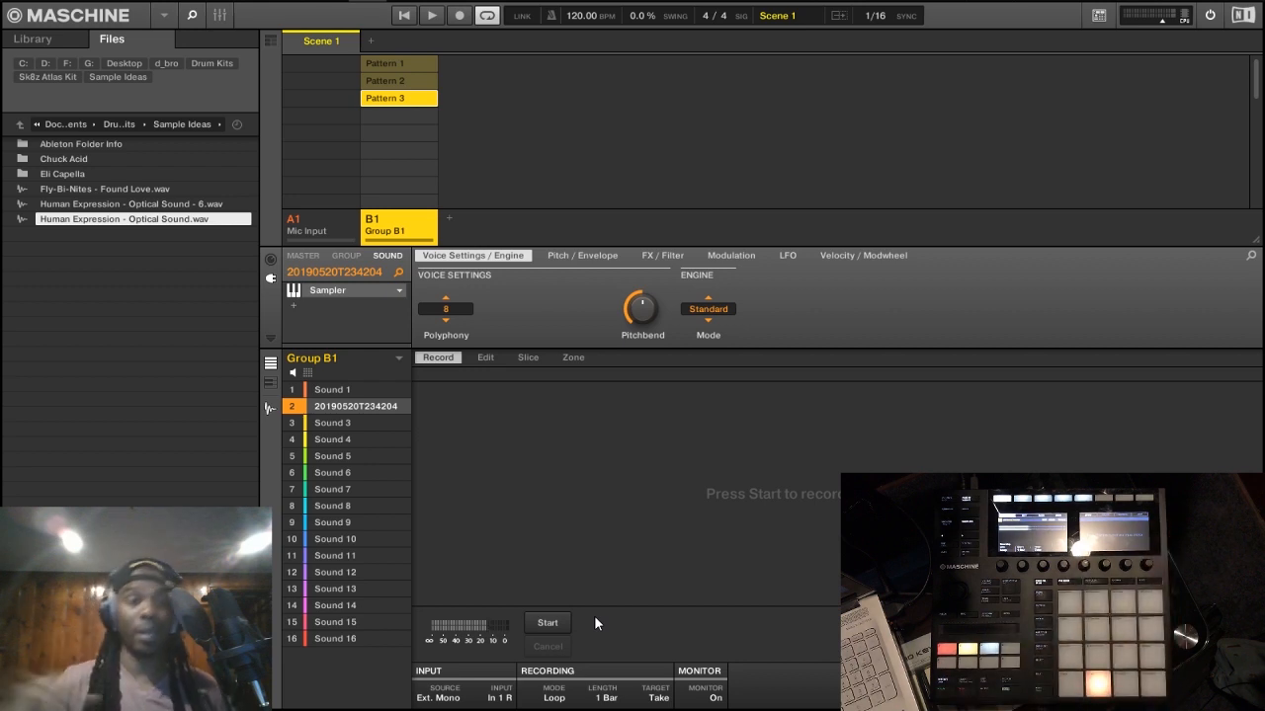
{"action": "left_click", "coordinate": [555, 698]}
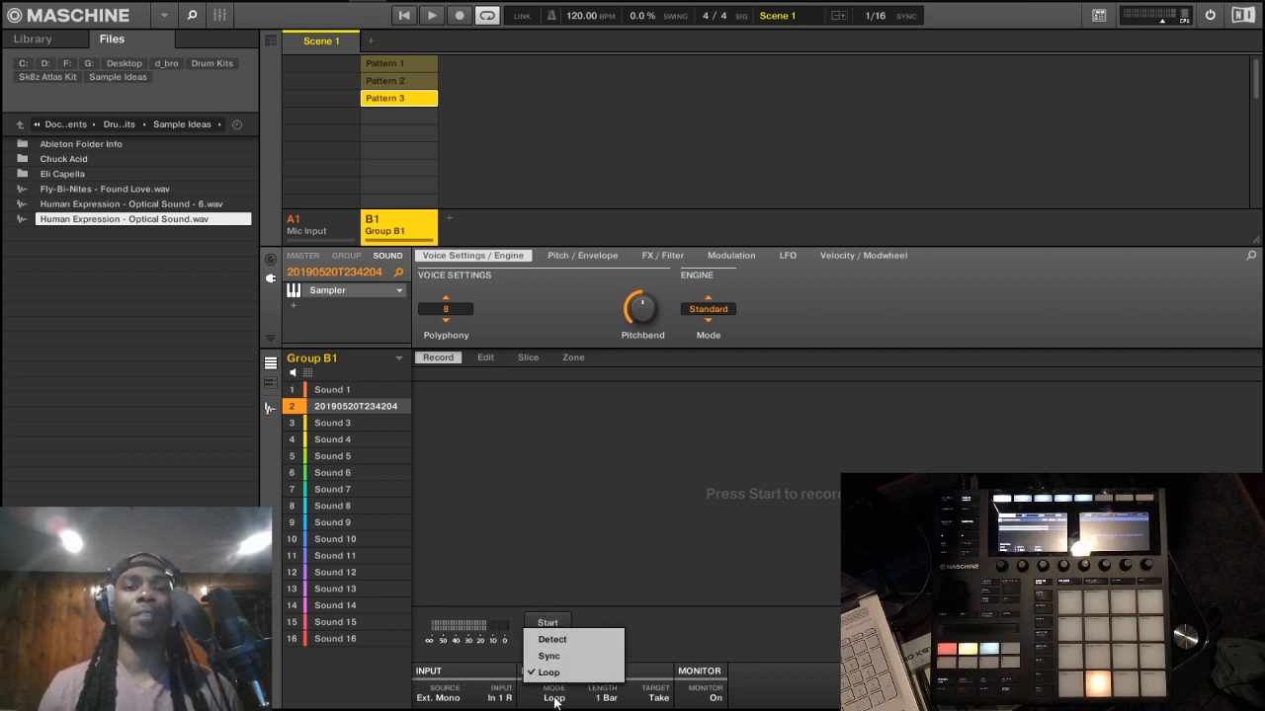
{"action": "left_click", "coordinate": [578, 639]}
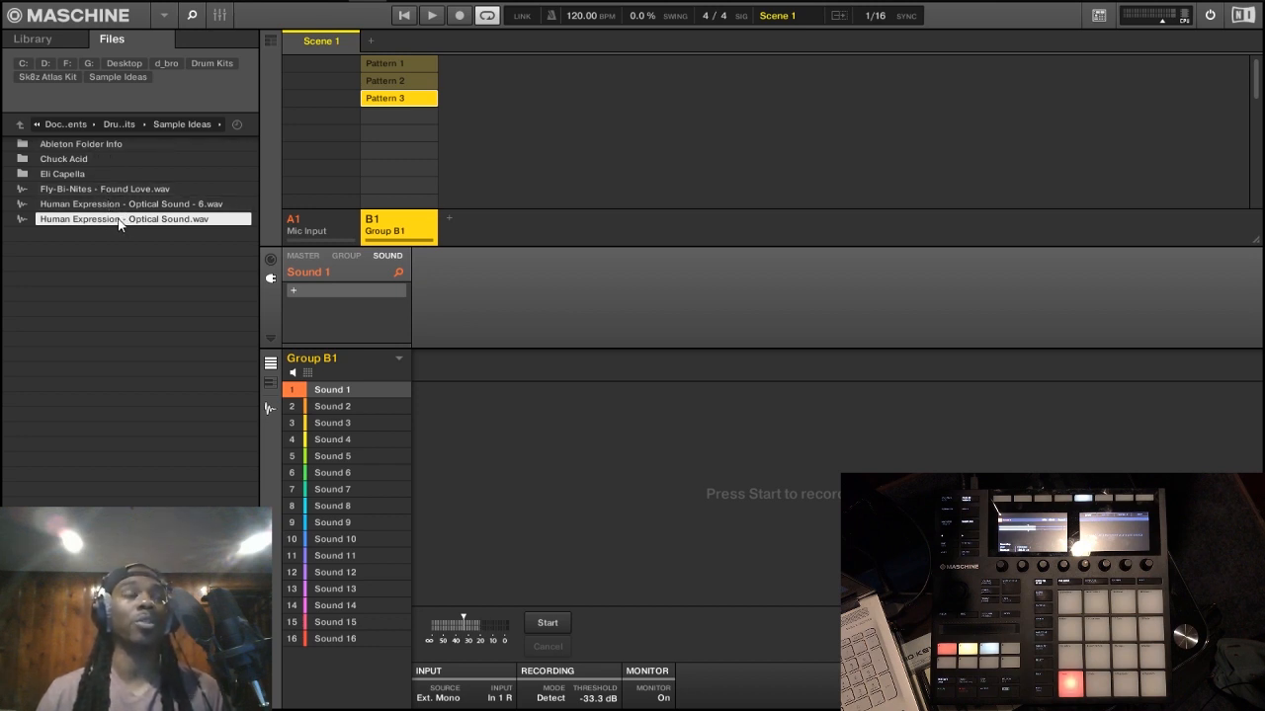
Step: Load Human Expression - Optical Sound.wav from the Sample Ideas folder into Sound 1 of Group B1
{"action": "left_click_drag", "start_coordinate": [116, 224], "coordinate": [330, 391]}
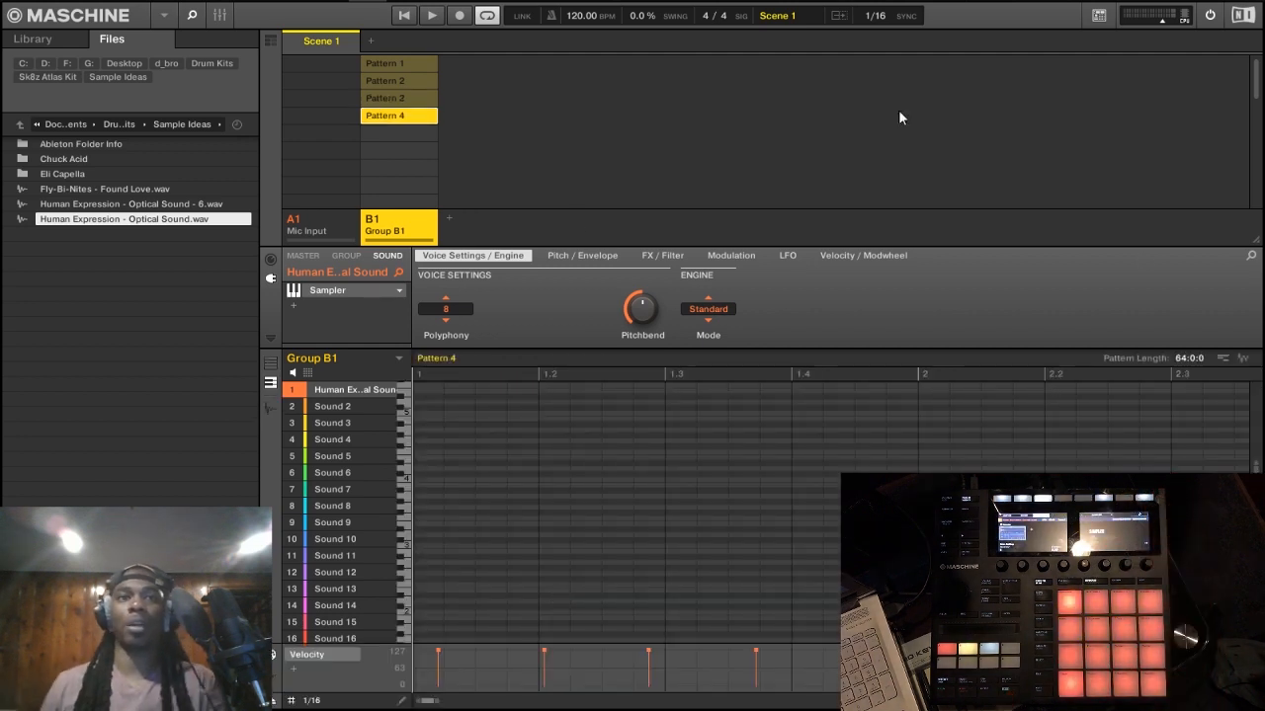
Step: Select all the notes in Pattern 4 and delete them
{"action": "scroll", "coordinate": [632, 494], "scroll_direction": "up", "scroll_amount": 5}
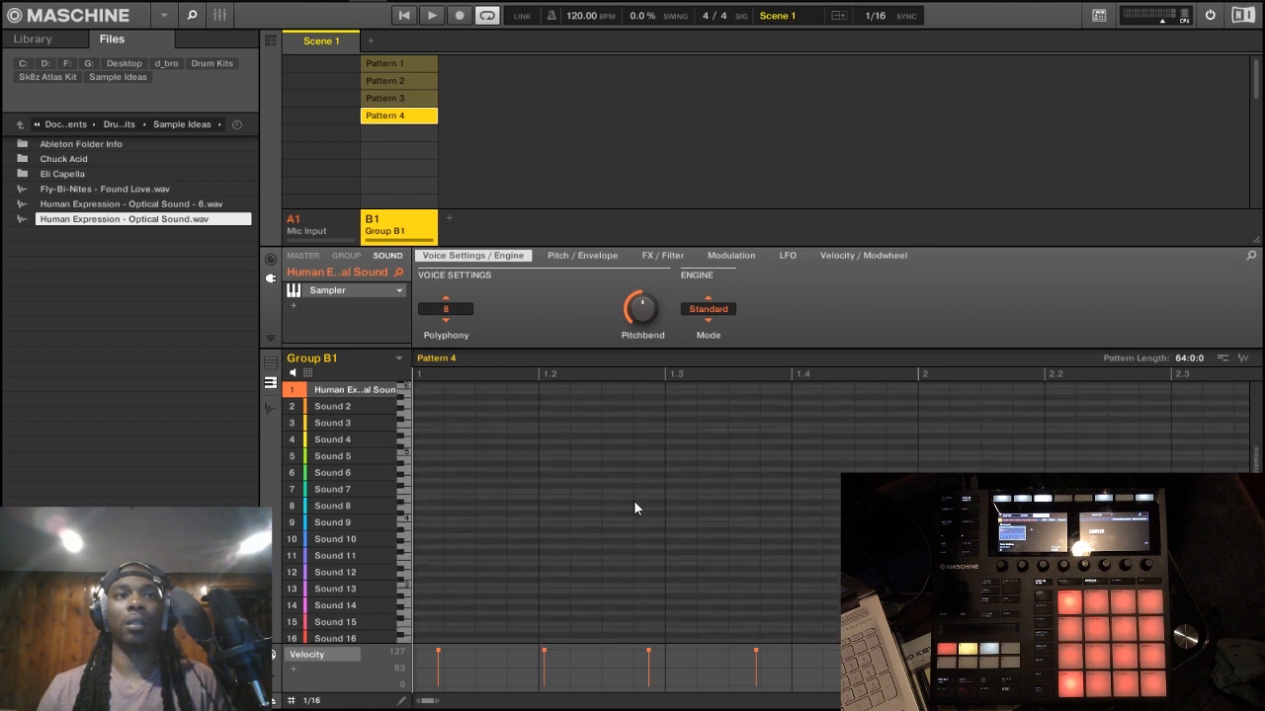
{"action": "scroll", "coordinate": [624, 538], "scroll_direction": "down", "scroll_amount": 5}
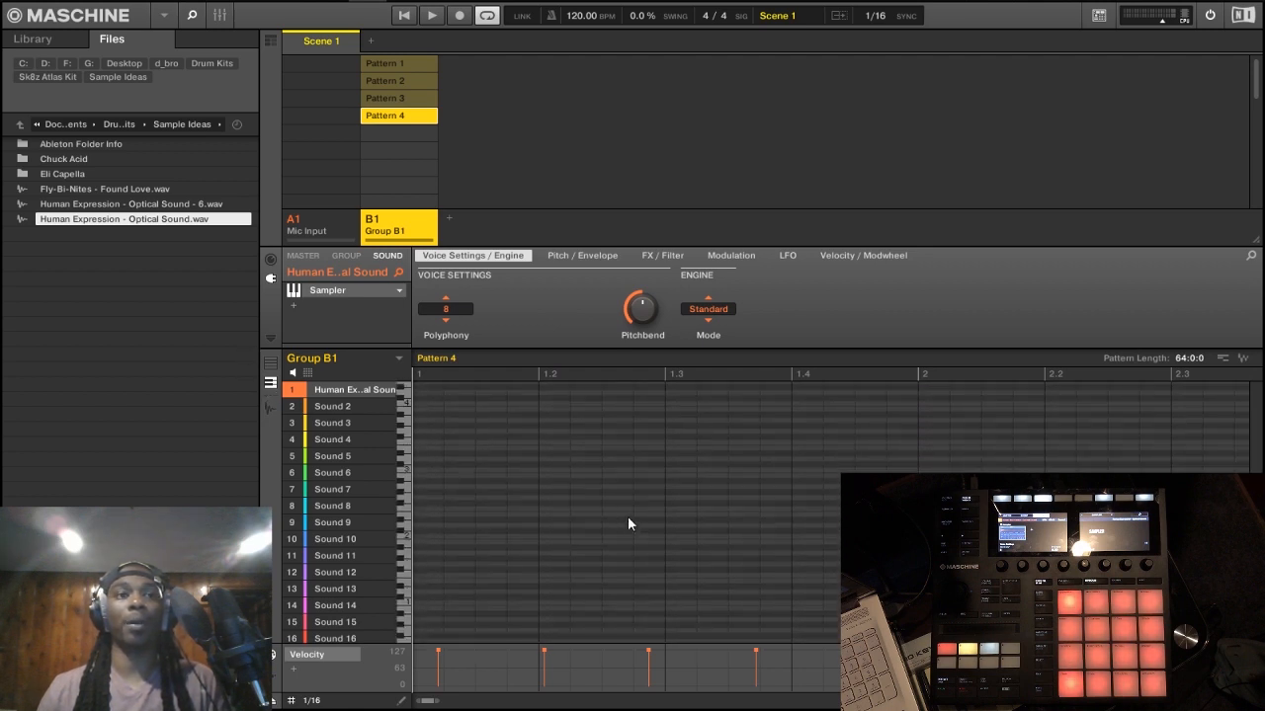
{"action": "scroll", "coordinate": [640, 496], "scroll_direction": "down", "scroll_amount": 3}
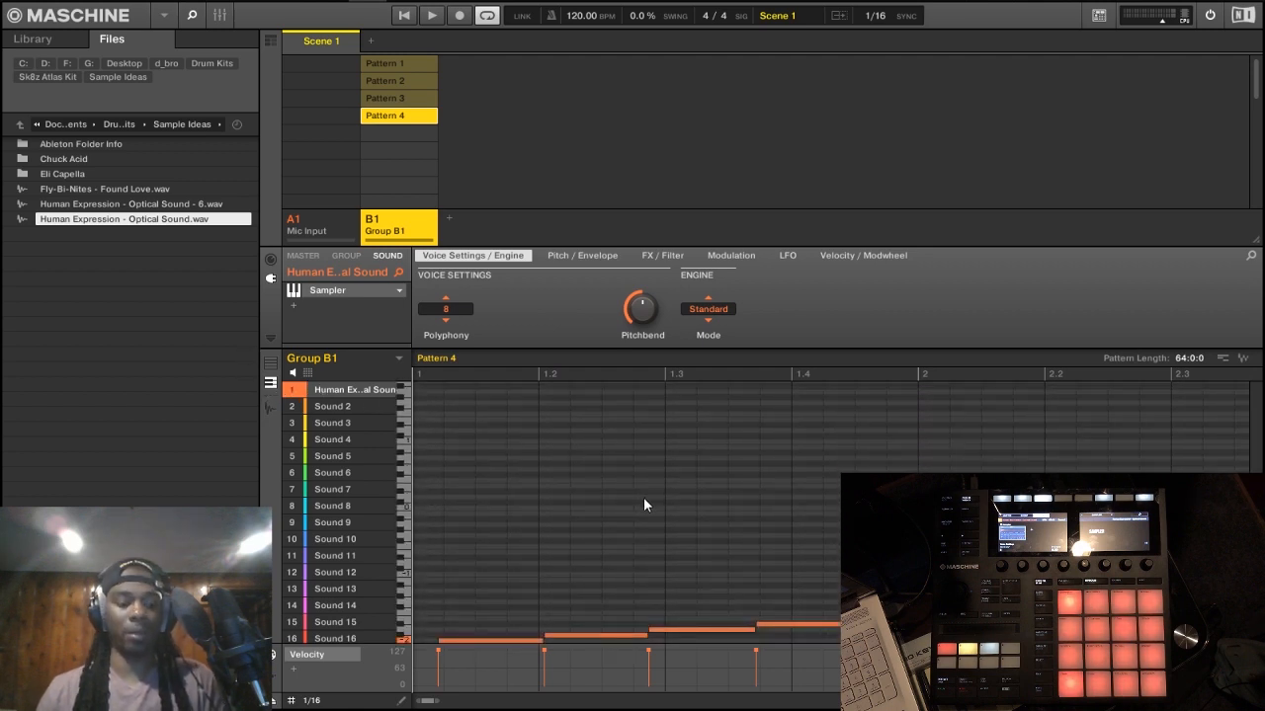
{"action": "key", "text": "ctrl+a"}
{"action": "key", "text": "Delete"}
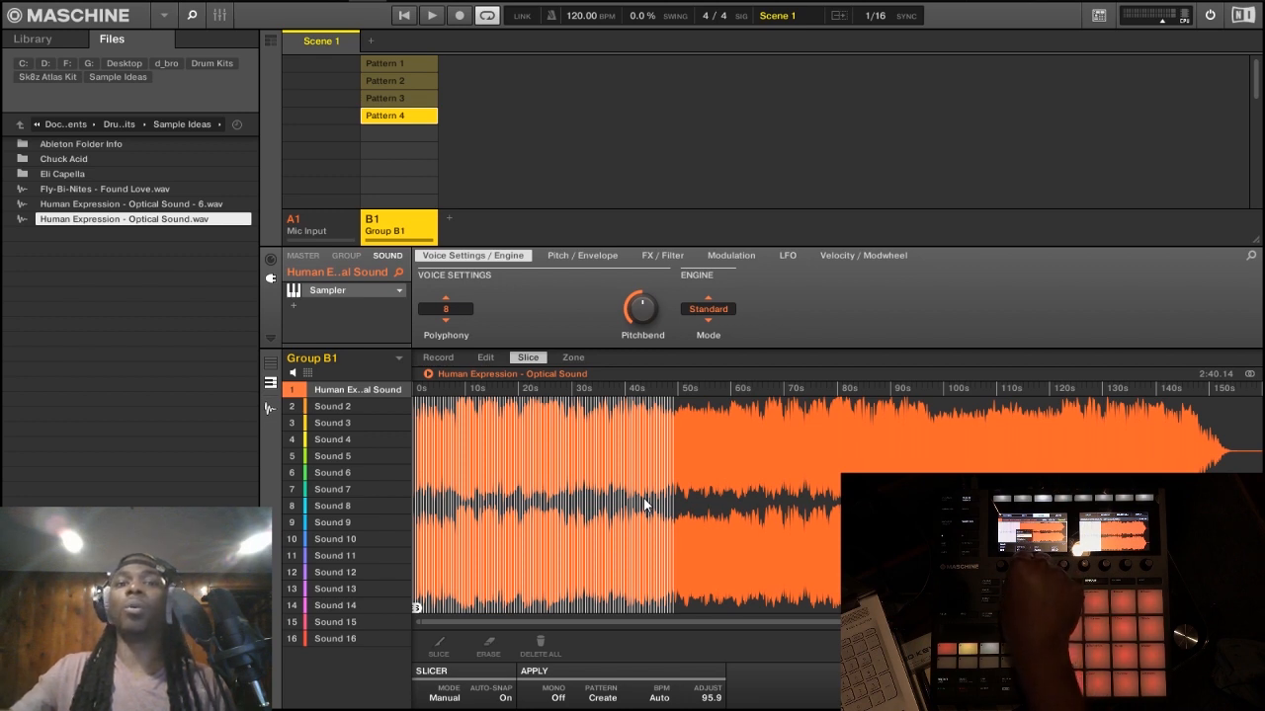
{"action": "left_click", "coordinate": [594, 516]}
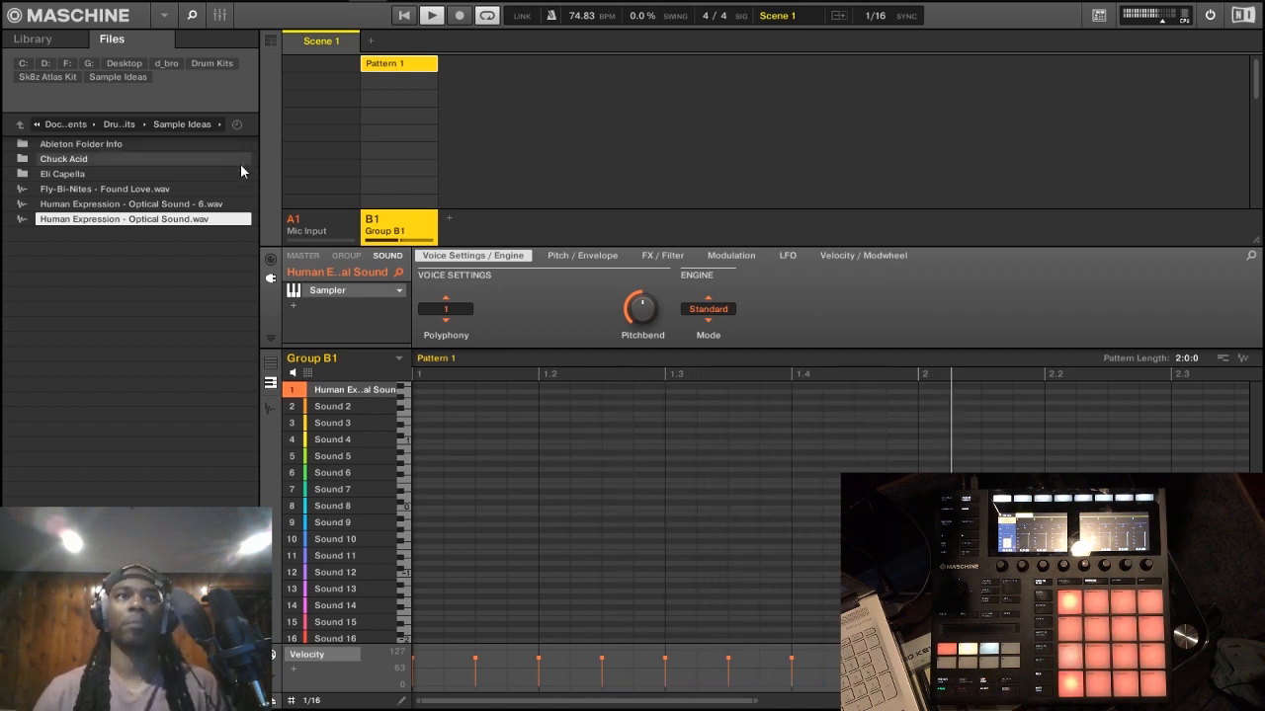
{"action": "key", "text": "space"}
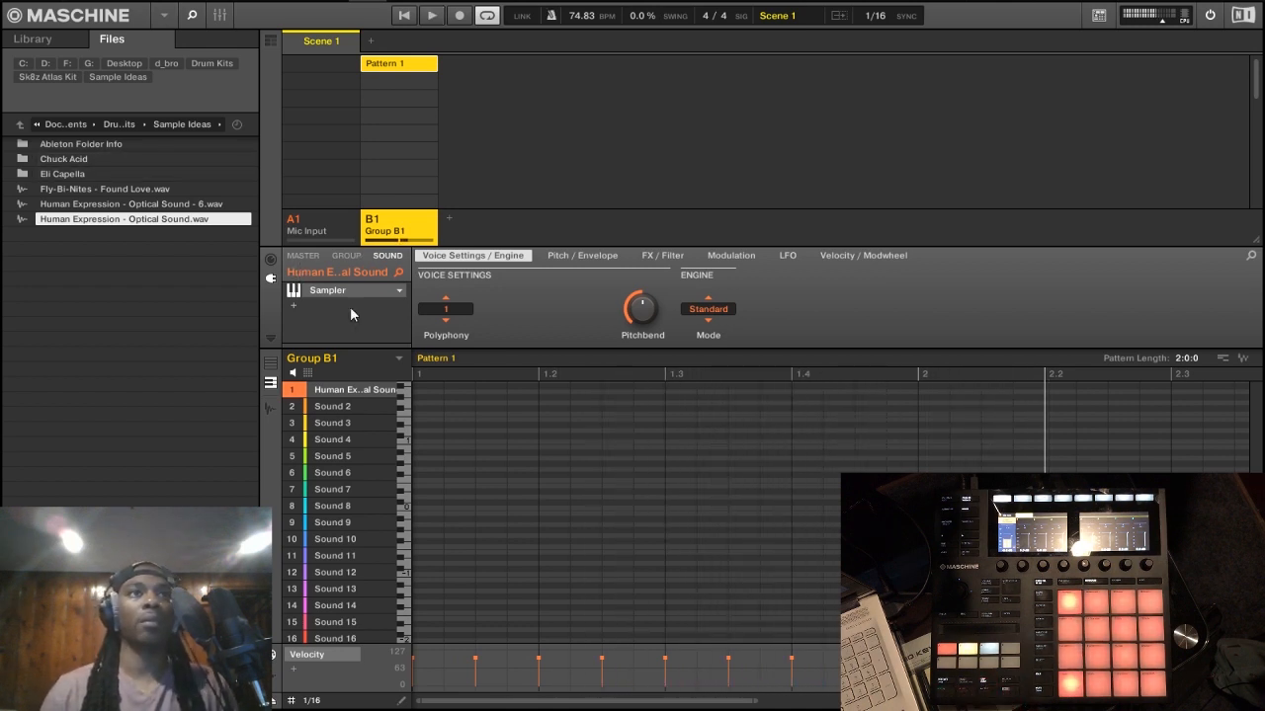
{"action": "left_click", "coordinate": [295, 304]}
{"action": "mouse_move", "coordinate": [395, 334]}
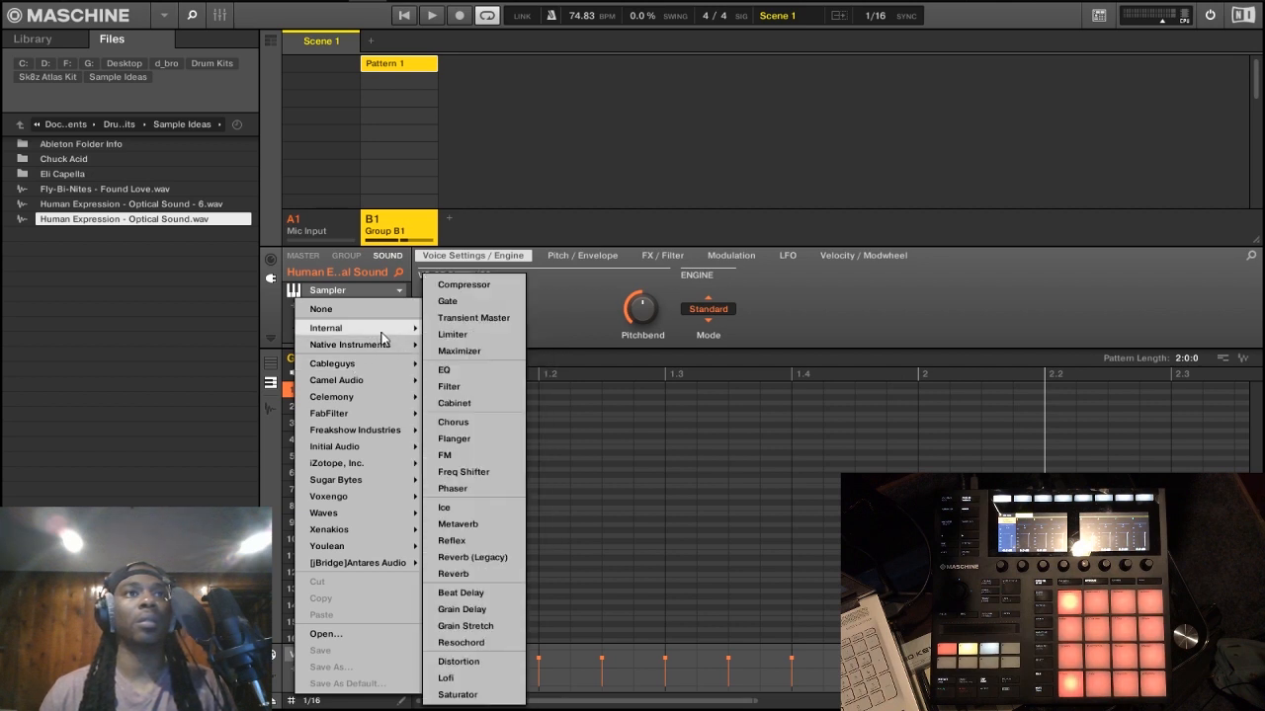
{"action": "left_click", "coordinate": [567, 300]}
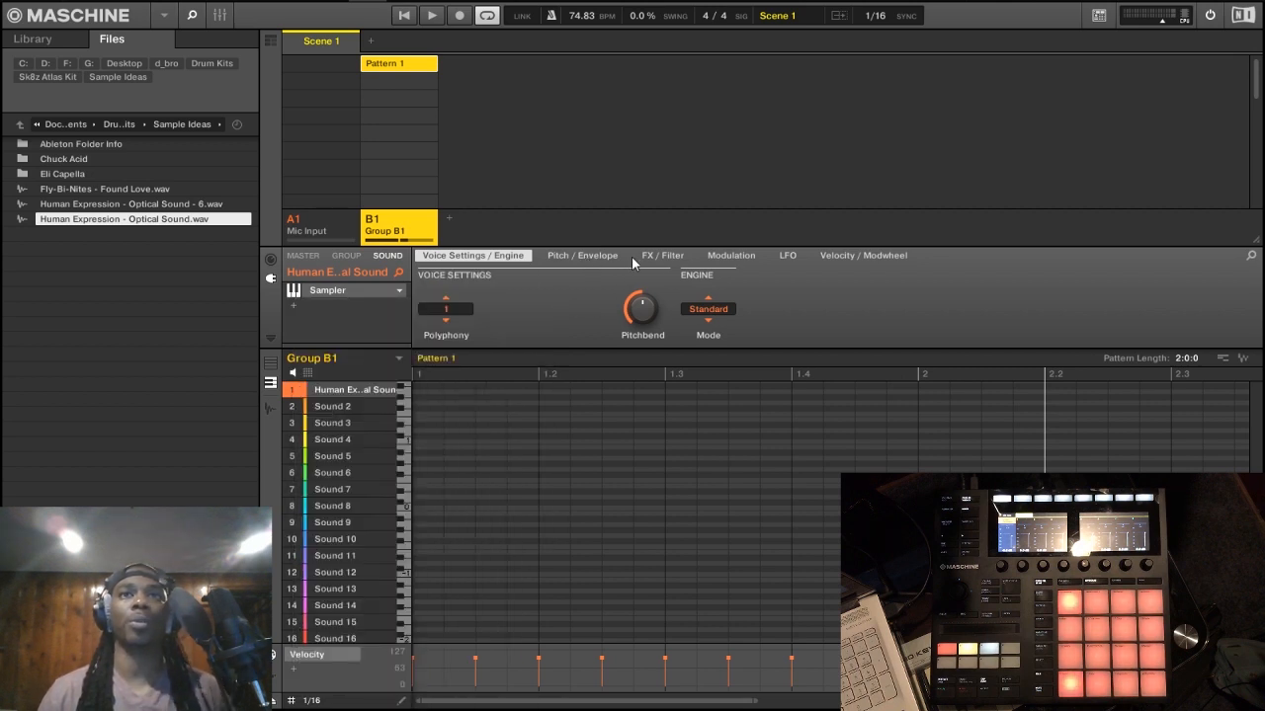
Step: Set the sampler's filter on the Human Expression sound to EQ with a frequency of about 1.0 kHz
{"action": "left_click", "coordinate": [667, 256]}
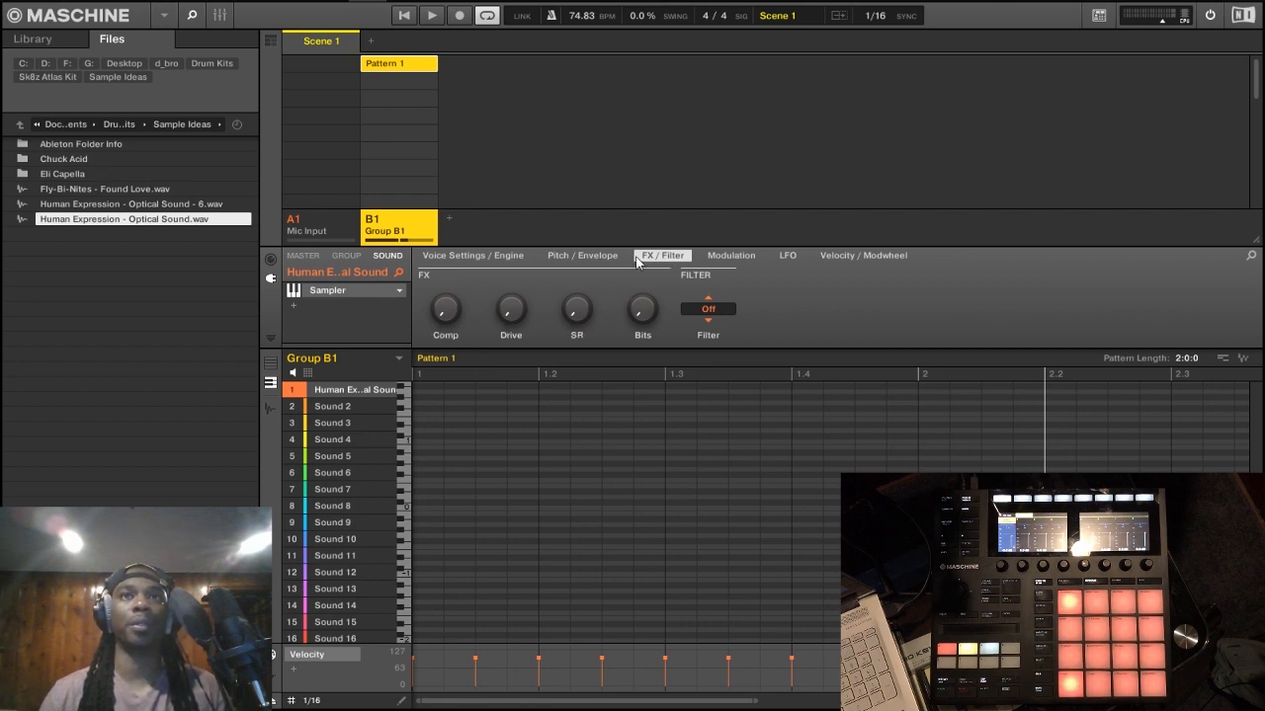
{"action": "left_click", "coordinate": [708, 307]}
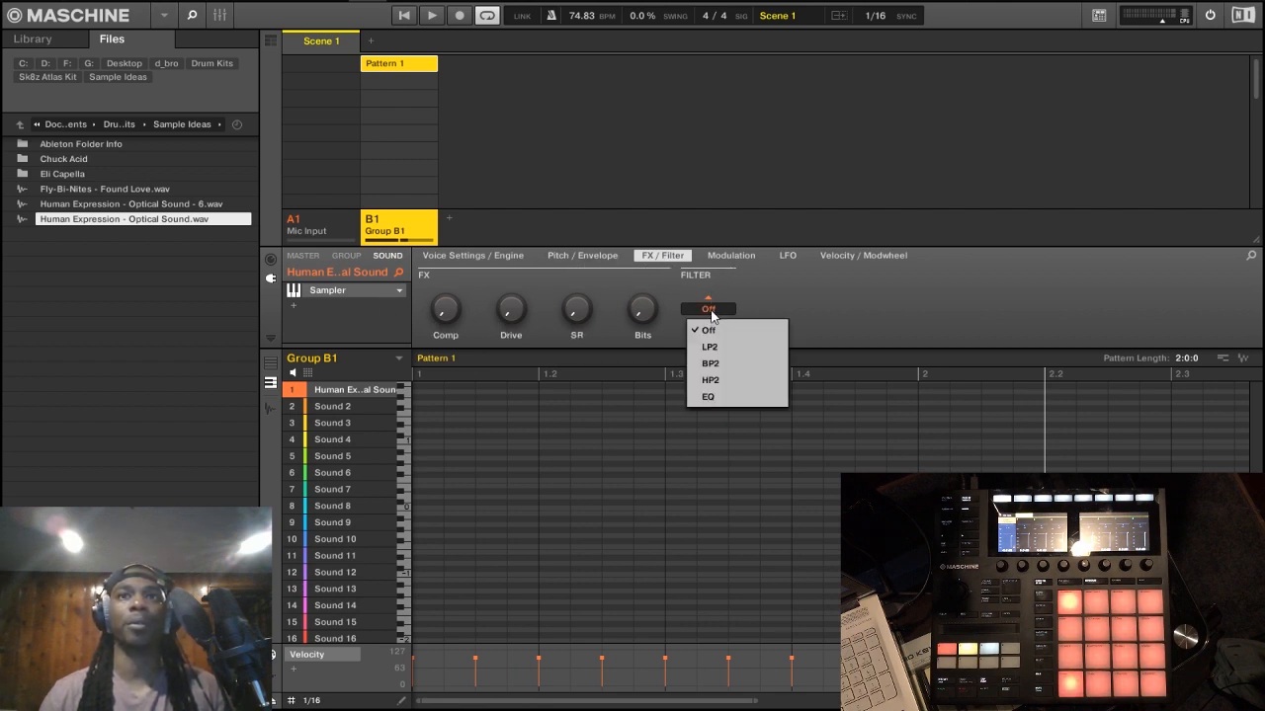
{"action": "left_click", "coordinate": [735, 398]}
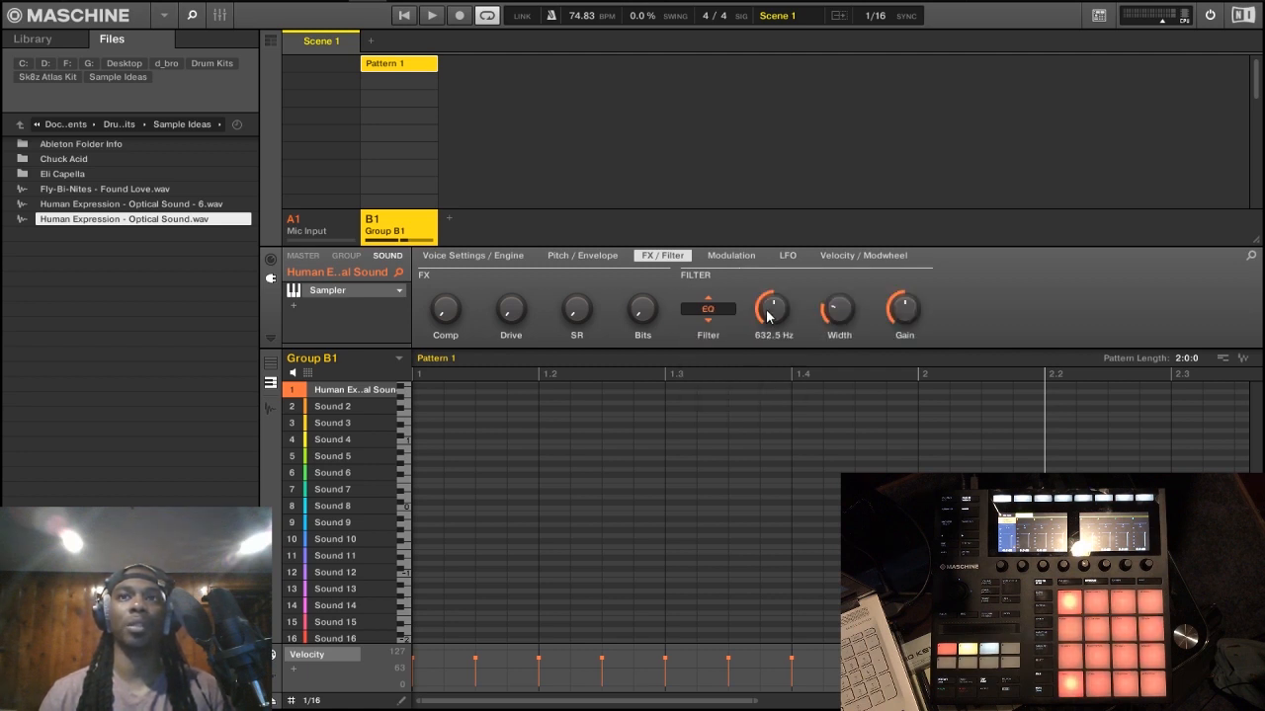
{"action": "mouse_move", "coordinate": [769, 316]}
{"action": "left_mouse_down"}
{"action": "mouse_move", "coordinate": [770, 405]}
{"action": "mouse_move", "coordinate": [770, 308]}
{"action": "left_mouse_up"}
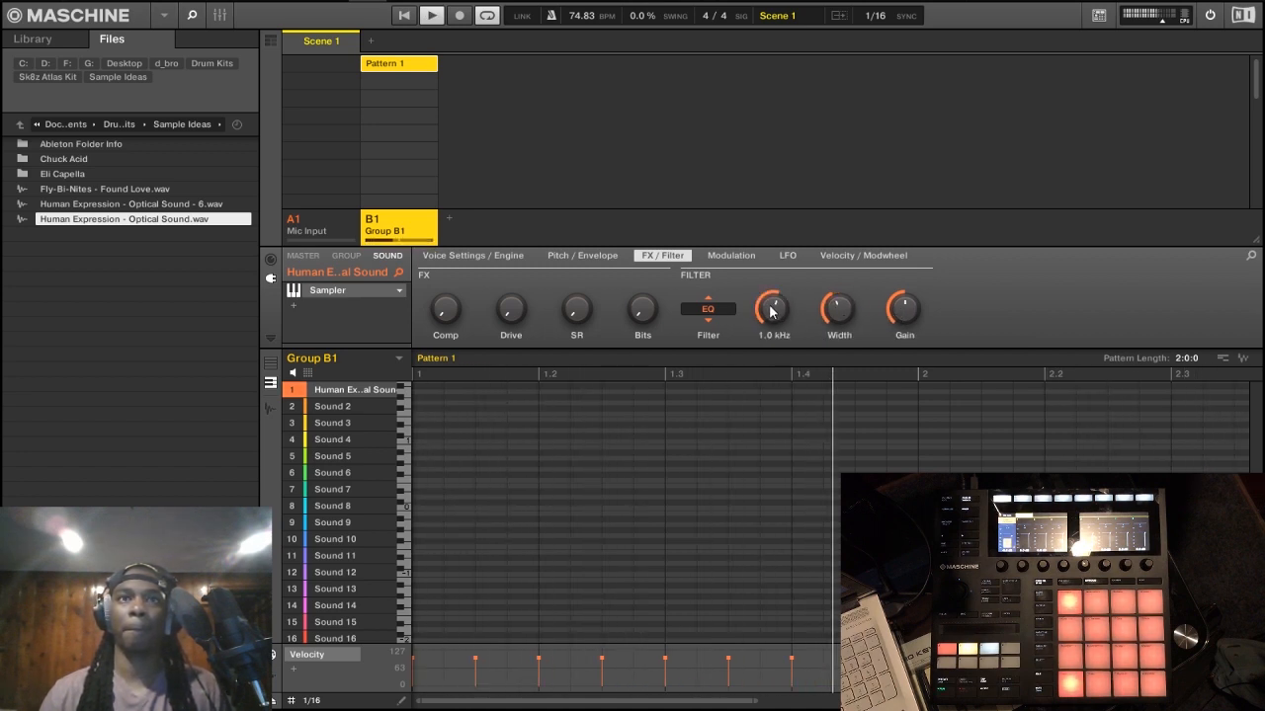
Step: Switch the Human Expression sound's sampler filter to HP2, set its cutoff to about 362 Hz, and slightly raise the resonance
{"action": "left_click_drag", "start_coordinate": [774, 311], "coordinate": [773, 343]}
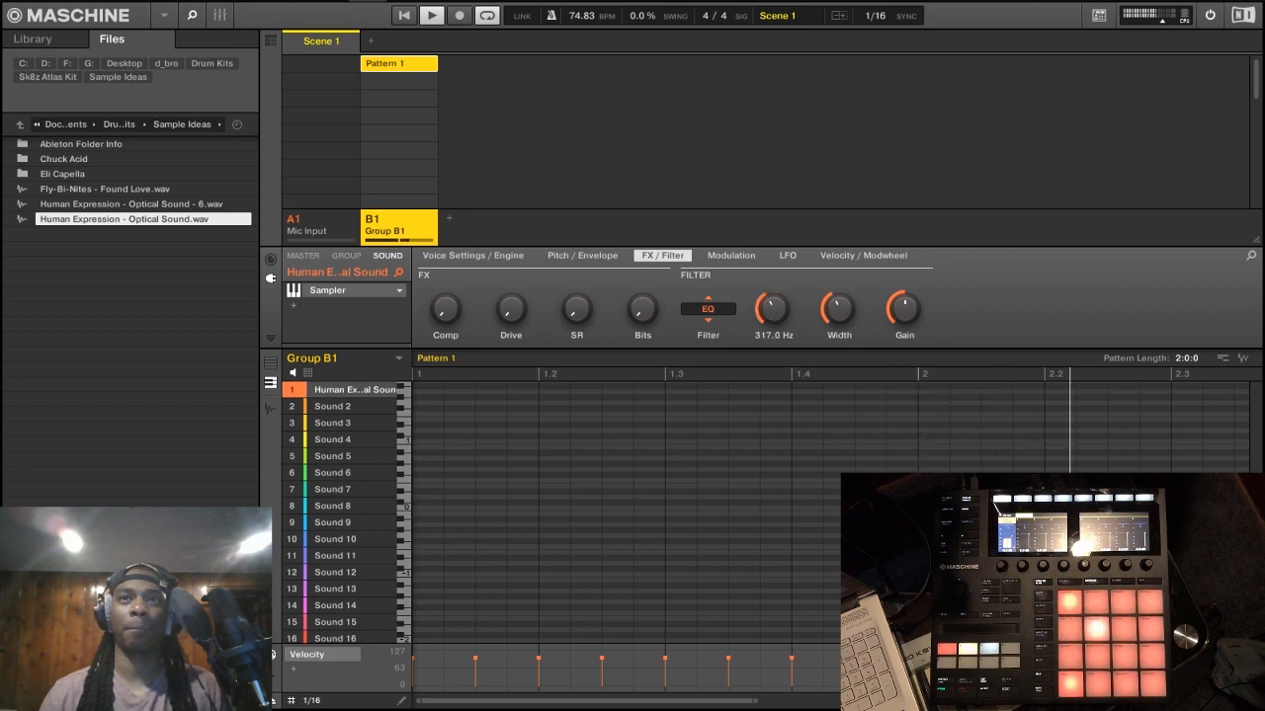
{"action": "left_click", "coordinate": [701, 313]}
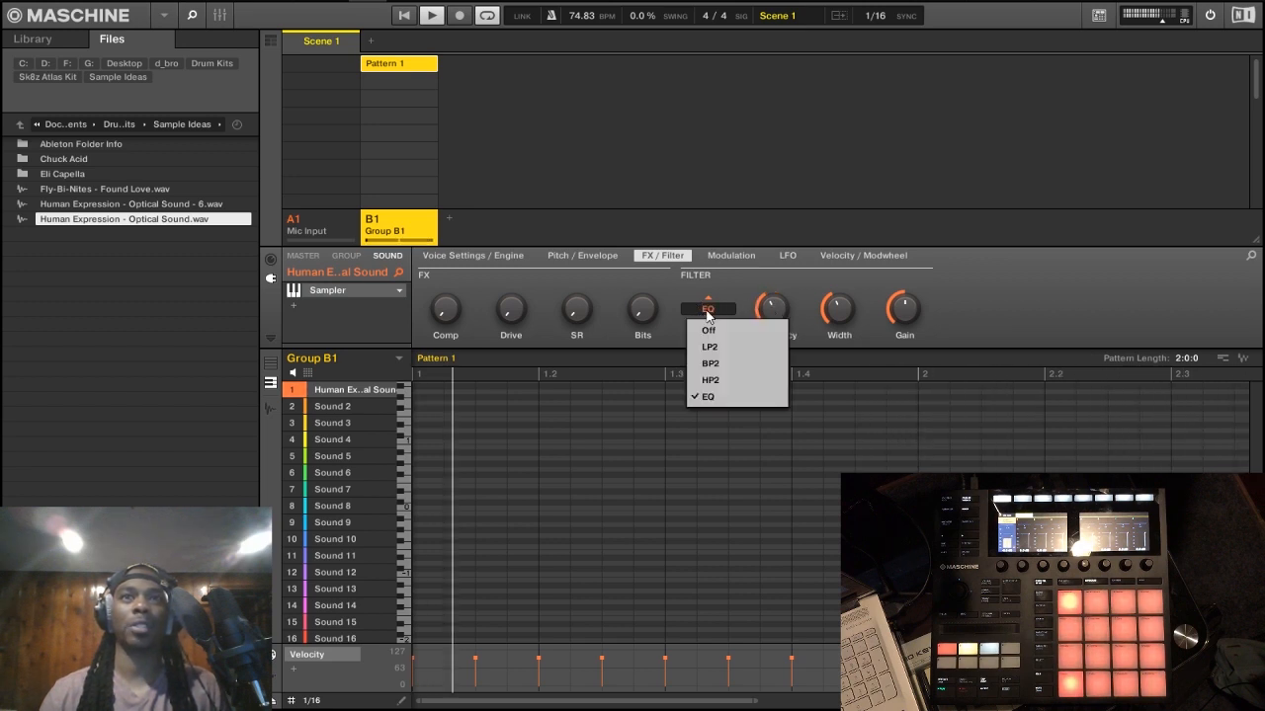
{"action": "left_click", "coordinate": [724, 380]}
{"action": "left_click_drag", "start_coordinate": [774, 309], "coordinate": [774, 290]}
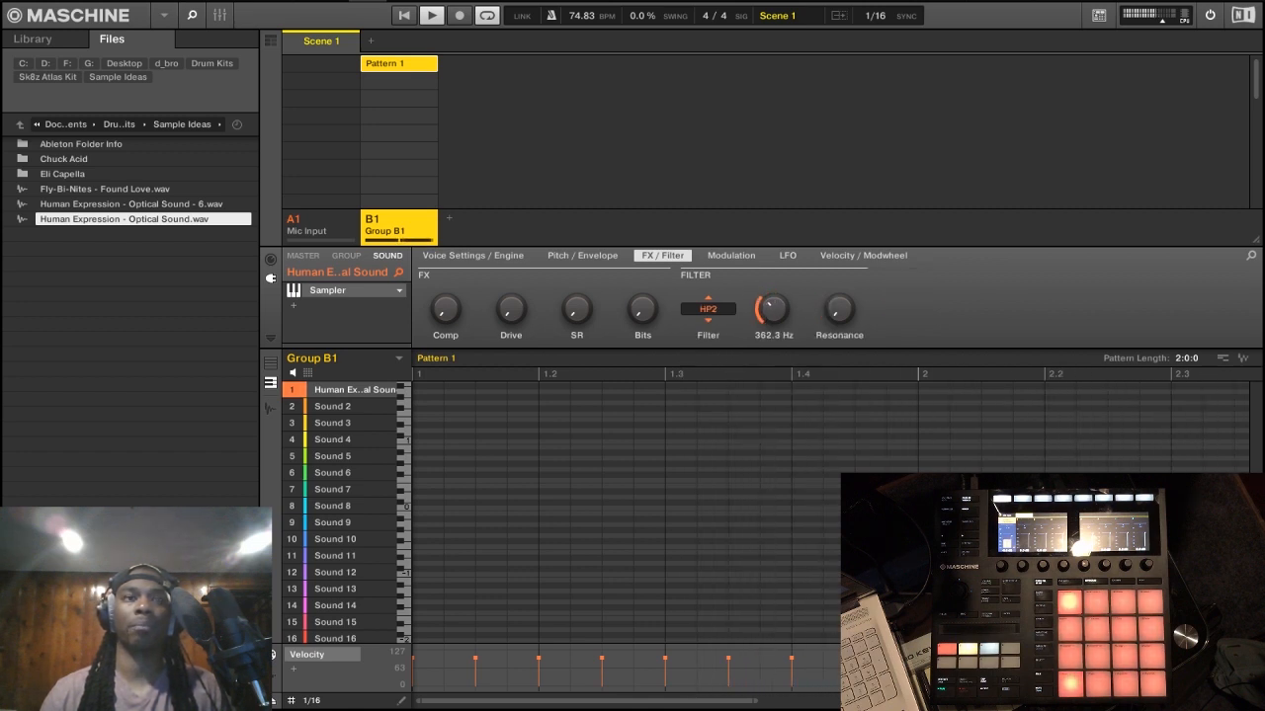
{"action": "key", "text": "space"}
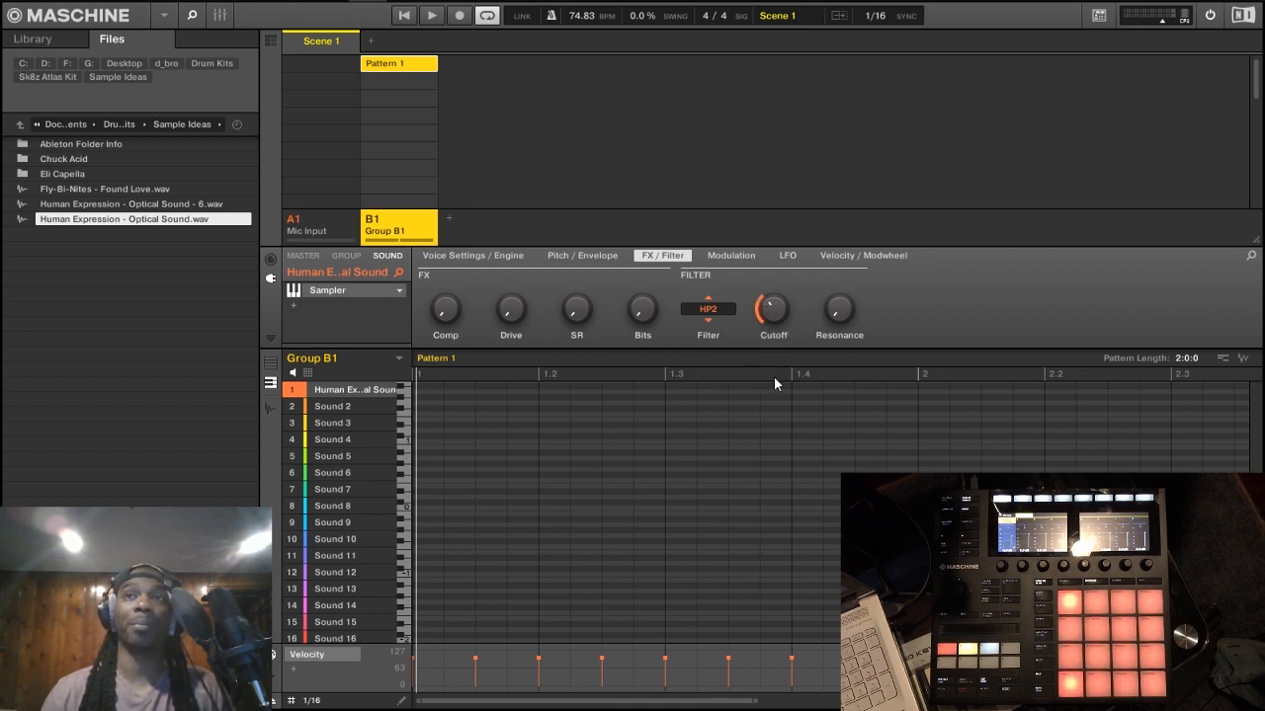
{"action": "key", "text": "space"}
{"action": "left_click_drag", "start_coordinate": [771, 317], "coordinate": [839, 298]}
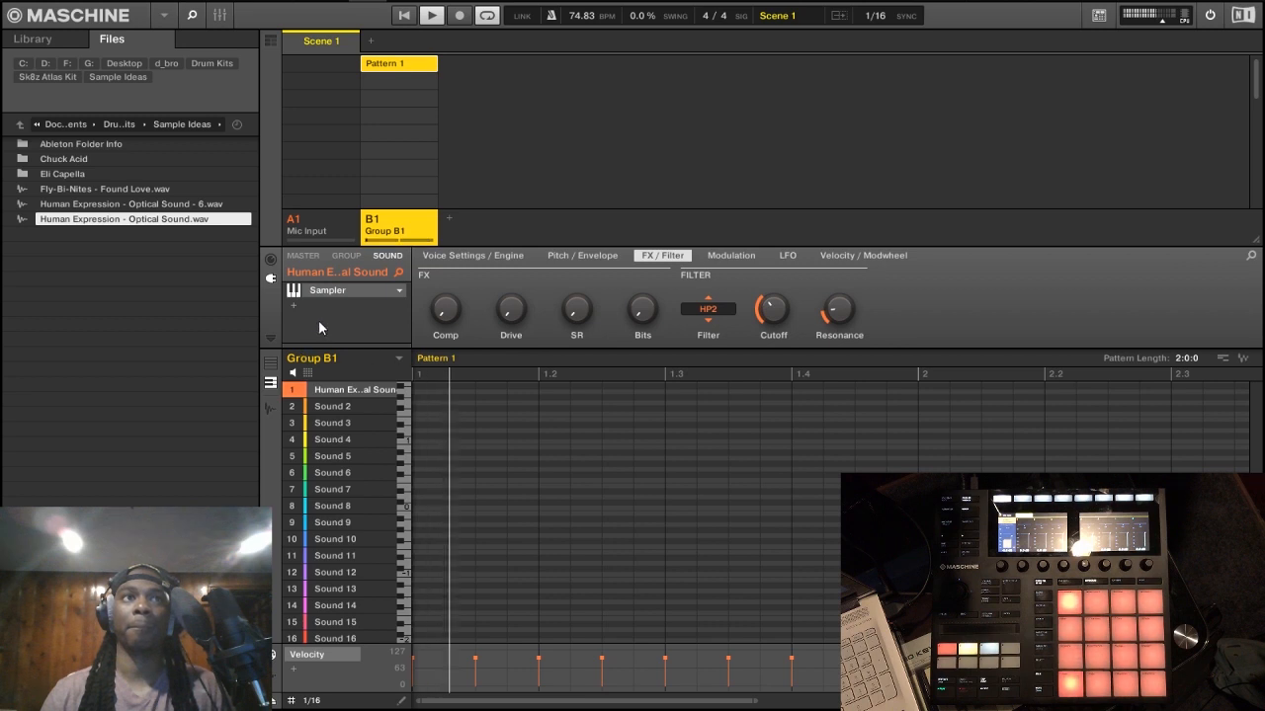
{"action": "left_click", "coordinate": [300, 307]}
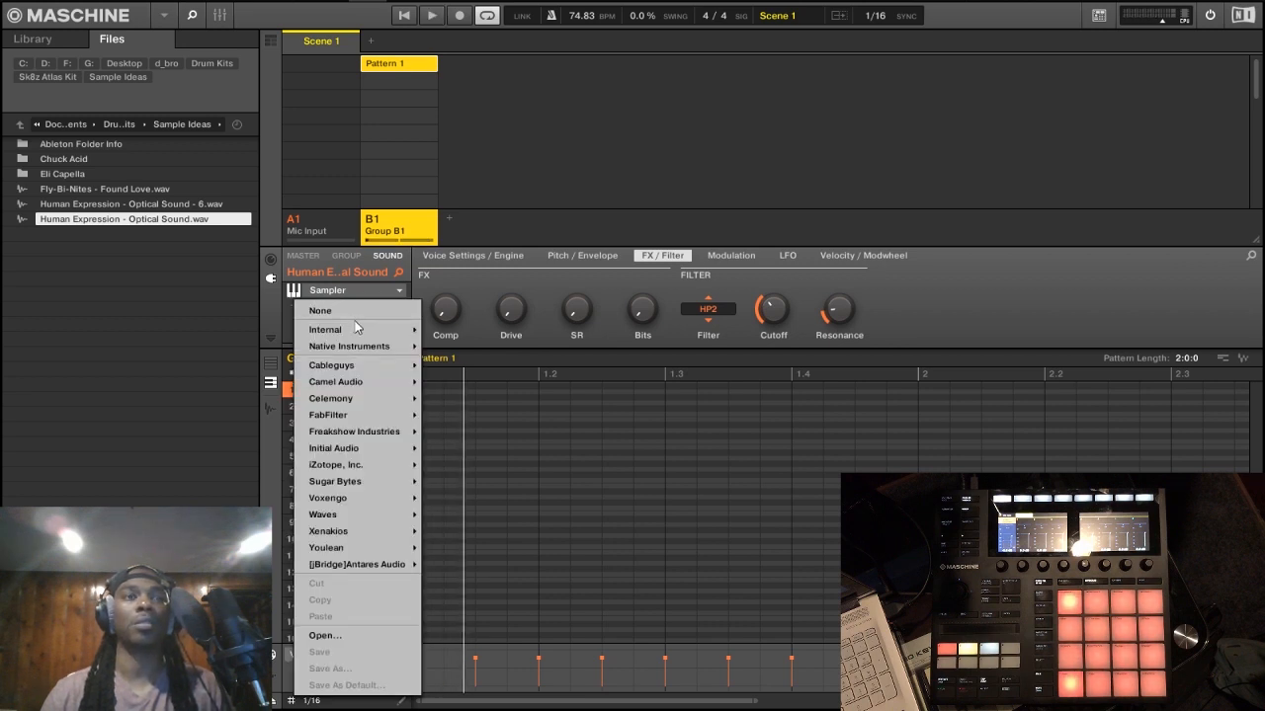
{"action": "mouse_move", "coordinate": [381, 328]}
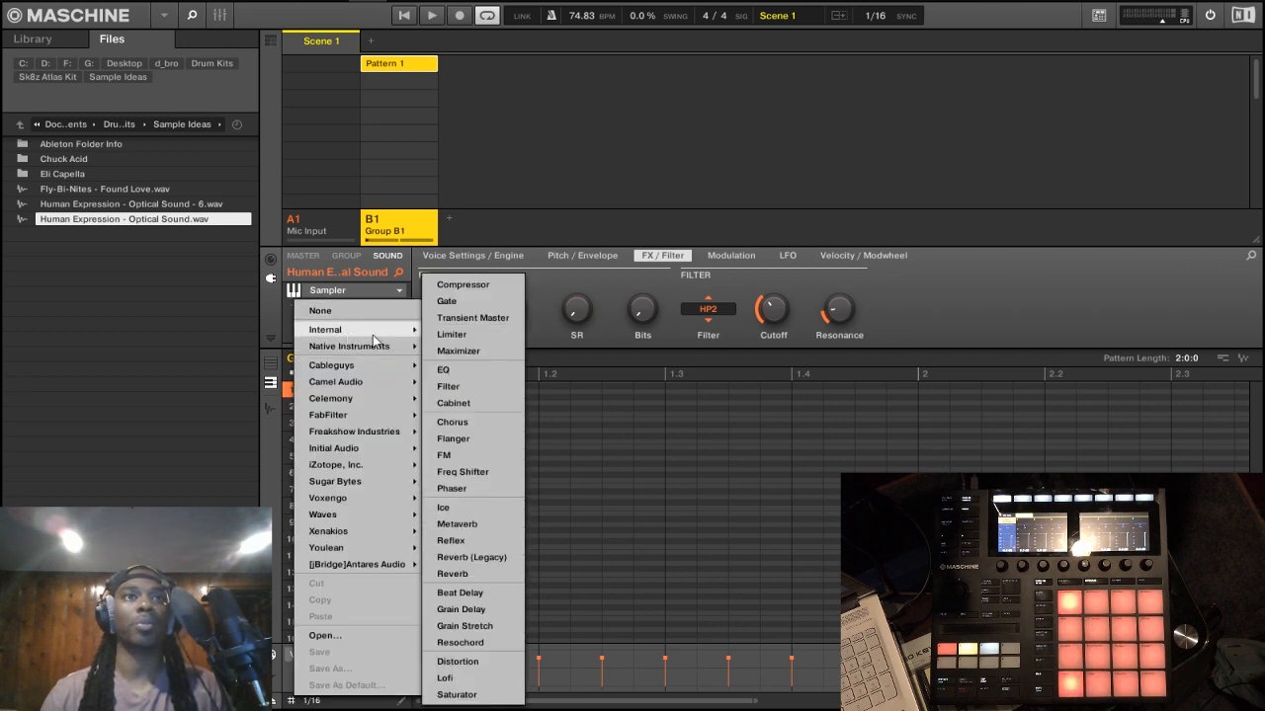
{"action": "left_click", "coordinate": [612, 285]}
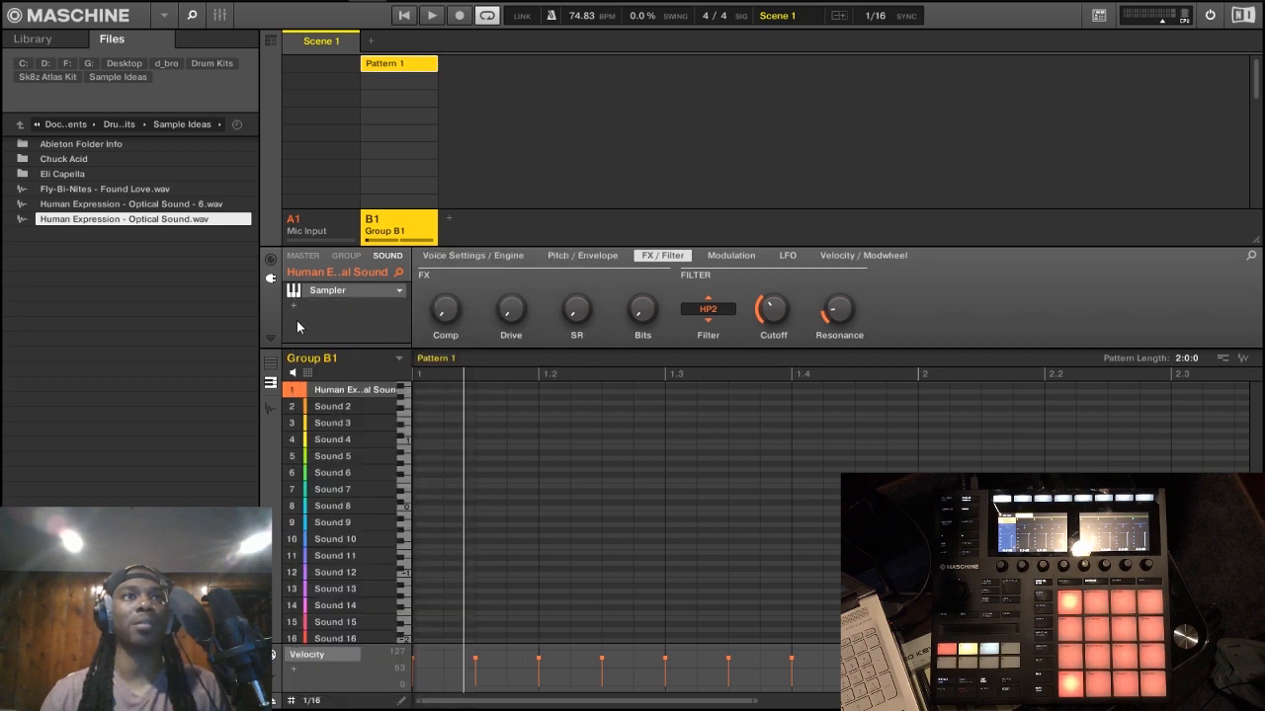
Step: Add the Initial Reverse effect by Initial Audio after the sampler on the Human Expression sound and start playback
{"action": "left_click", "coordinate": [296, 308]}
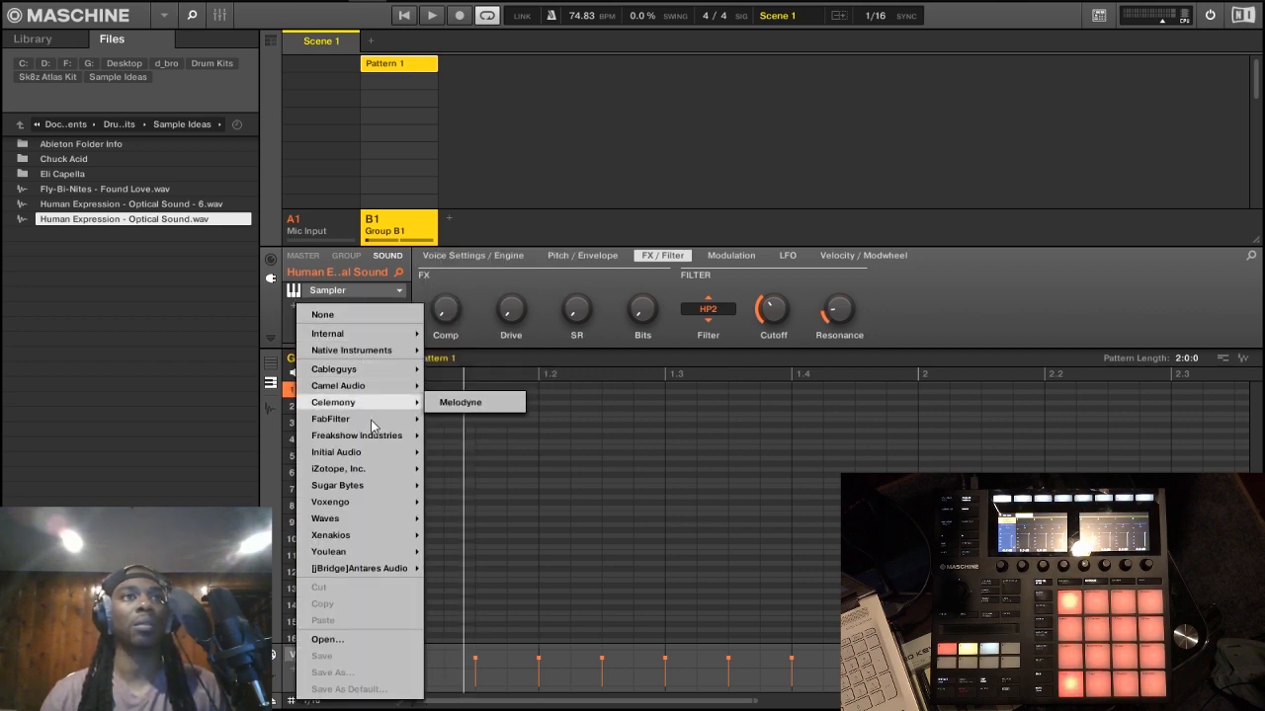
{"action": "mouse_move", "coordinate": [389, 351]}
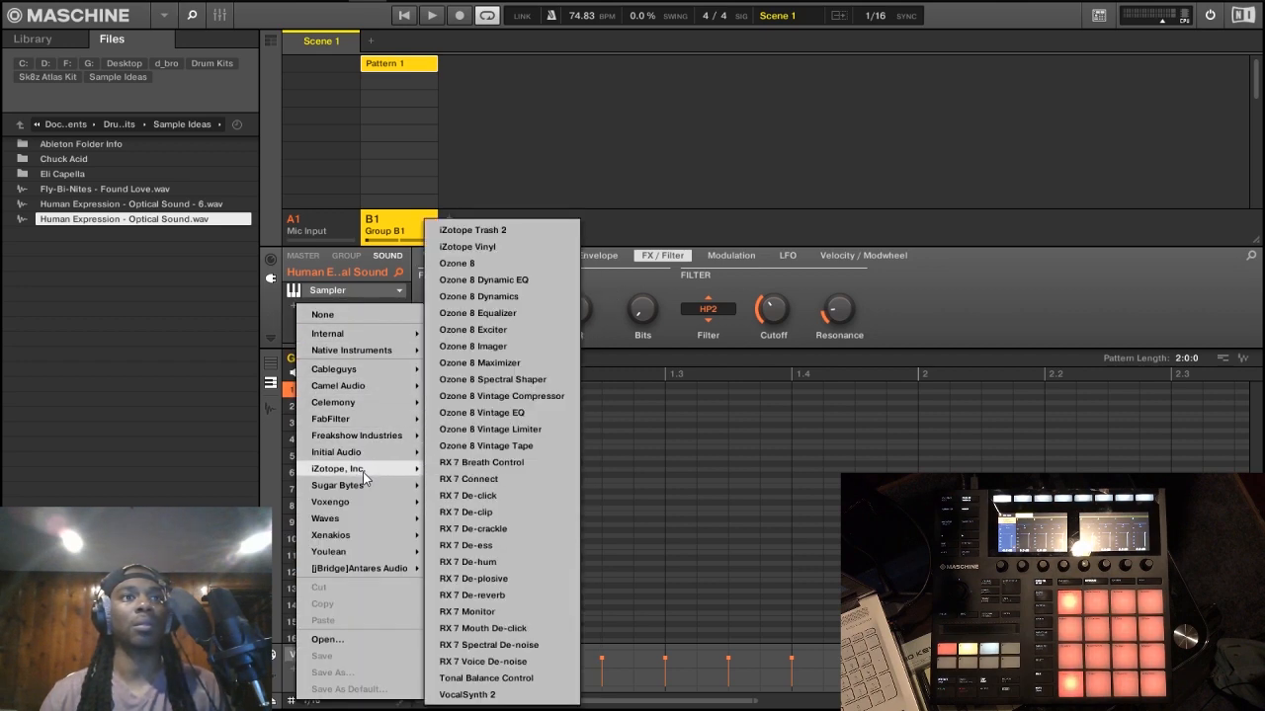
{"action": "left_click", "coordinate": [473, 451]}
{"action": "key", "text": "space"}
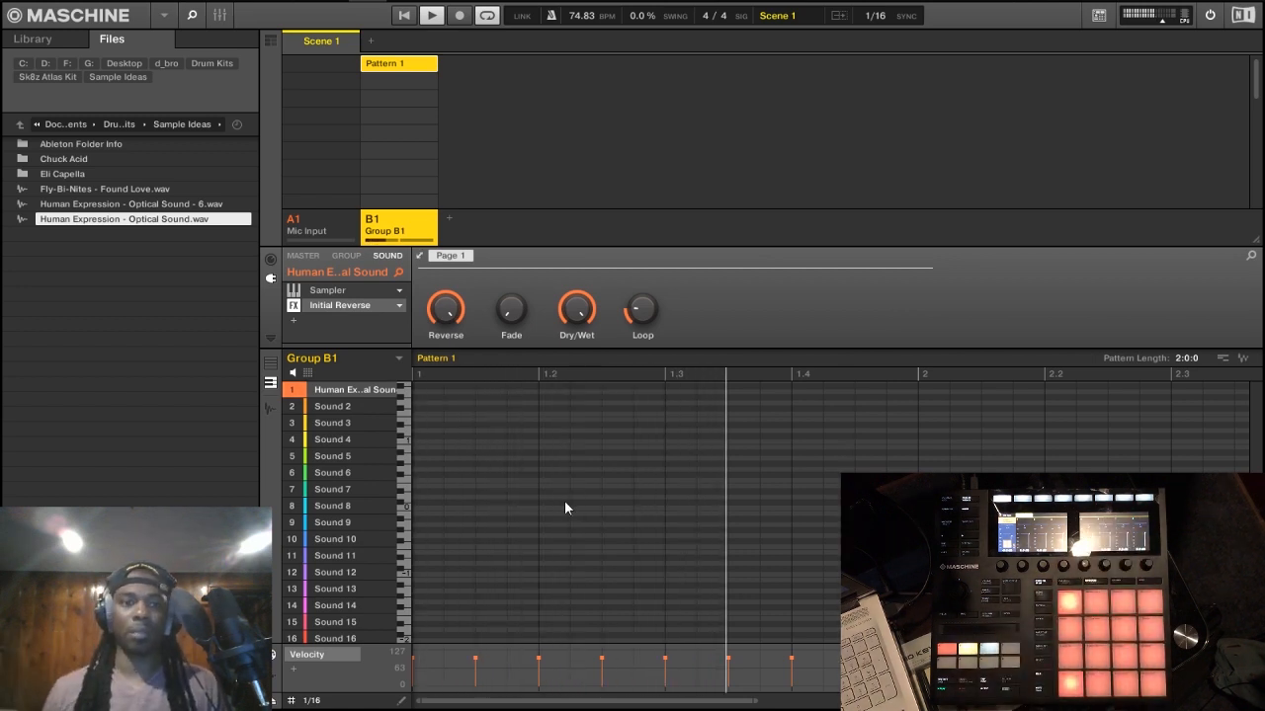
Step: Show the Initial Reverse editor, lower dry/wet to about 26/74, and switch the reverse off and back on
{"action": "left_click_drag", "start_coordinate": [587, 304], "coordinate": [914, 199]}
{"action": "left_click_drag", "start_coordinate": [754, 300], "coordinate": [716, 322]}
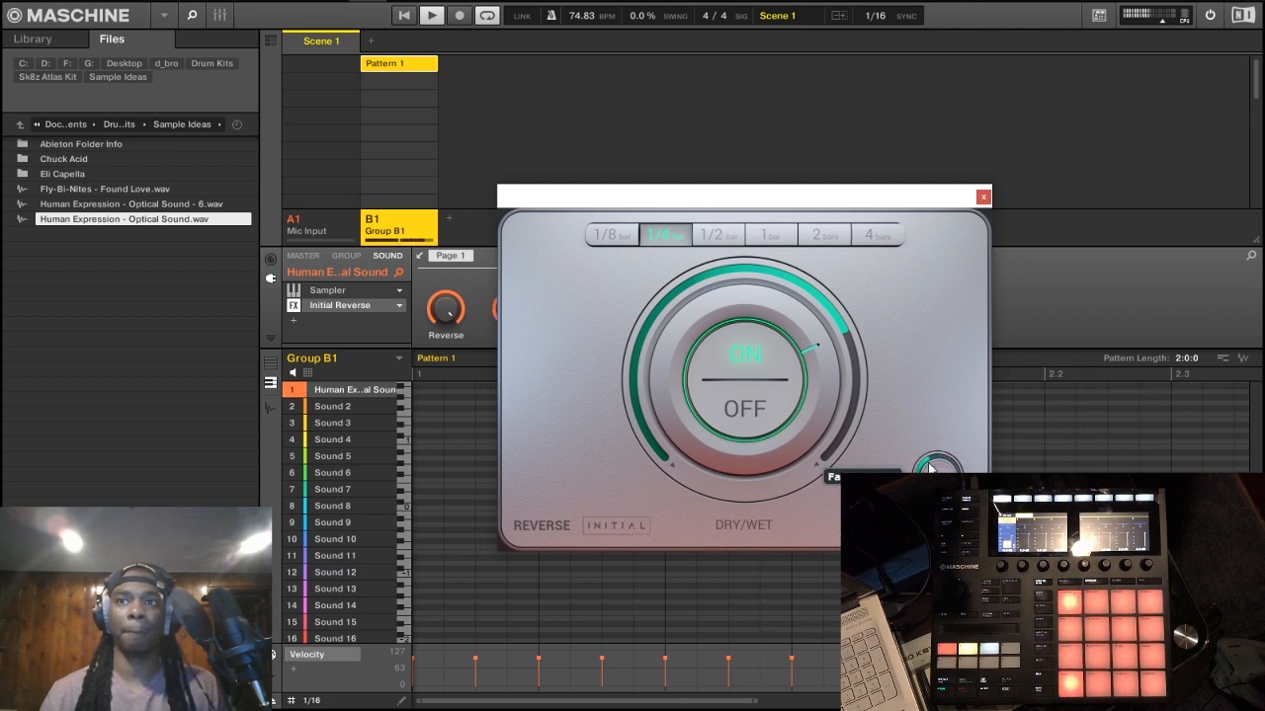
{"action": "left_click", "coordinate": [703, 326]}
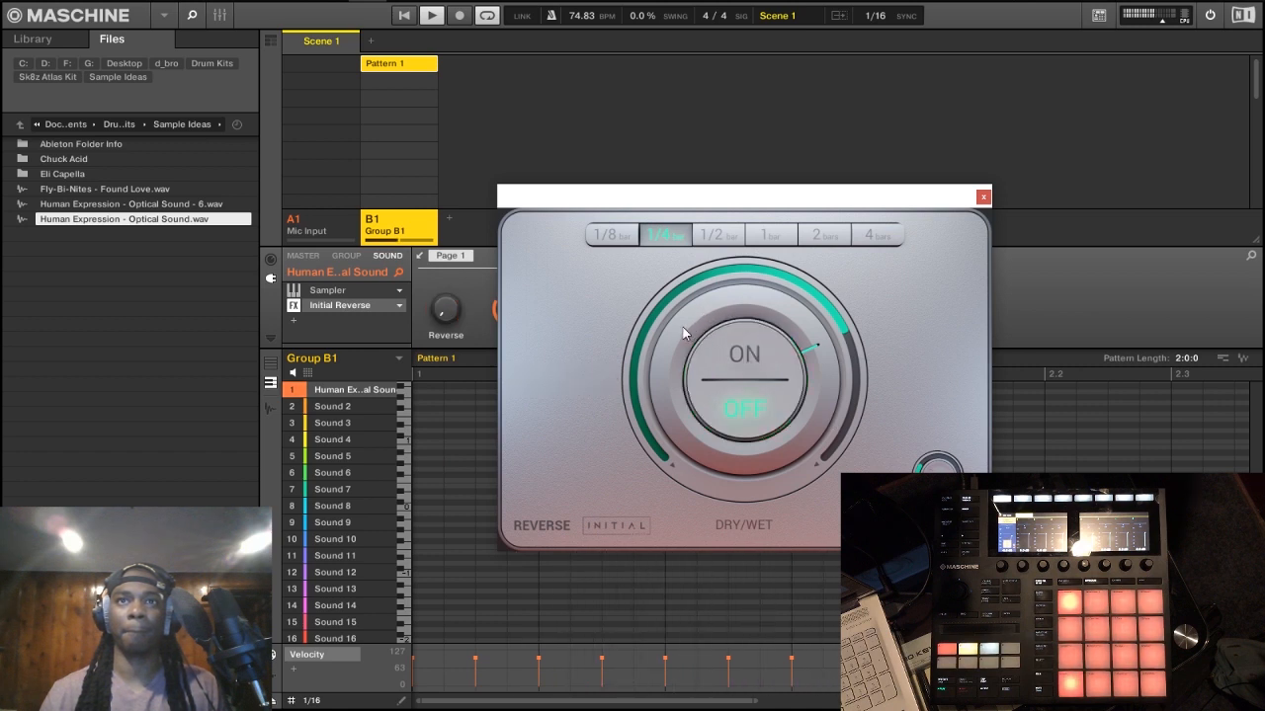
{"action": "left_click", "coordinate": [684, 336]}
{"action": "mouse_move", "coordinate": [681, 316]}
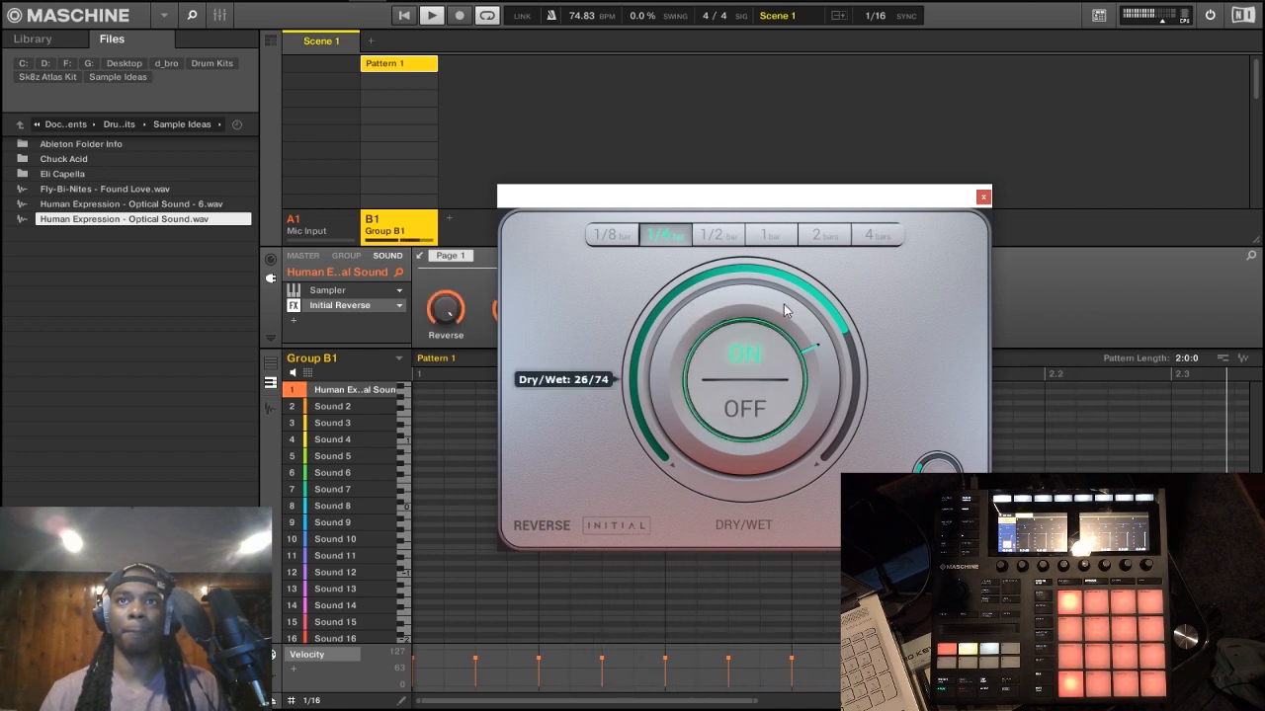
Step: Adjust the Initial Reverse mix to mostly wet, try loop lengths of 1/2 and 1/4 bar, and settle on 1/8 bar
{"action": "mouse_move", "coordinate": [826, 353]}
{"action": "left_mouse_down"}
{"action": "mouse_move", "coordinate": [834, 387]}
{"action": "mouse_move", "coordinate": [816, 354]}
{"action": "left_mouse_up"}
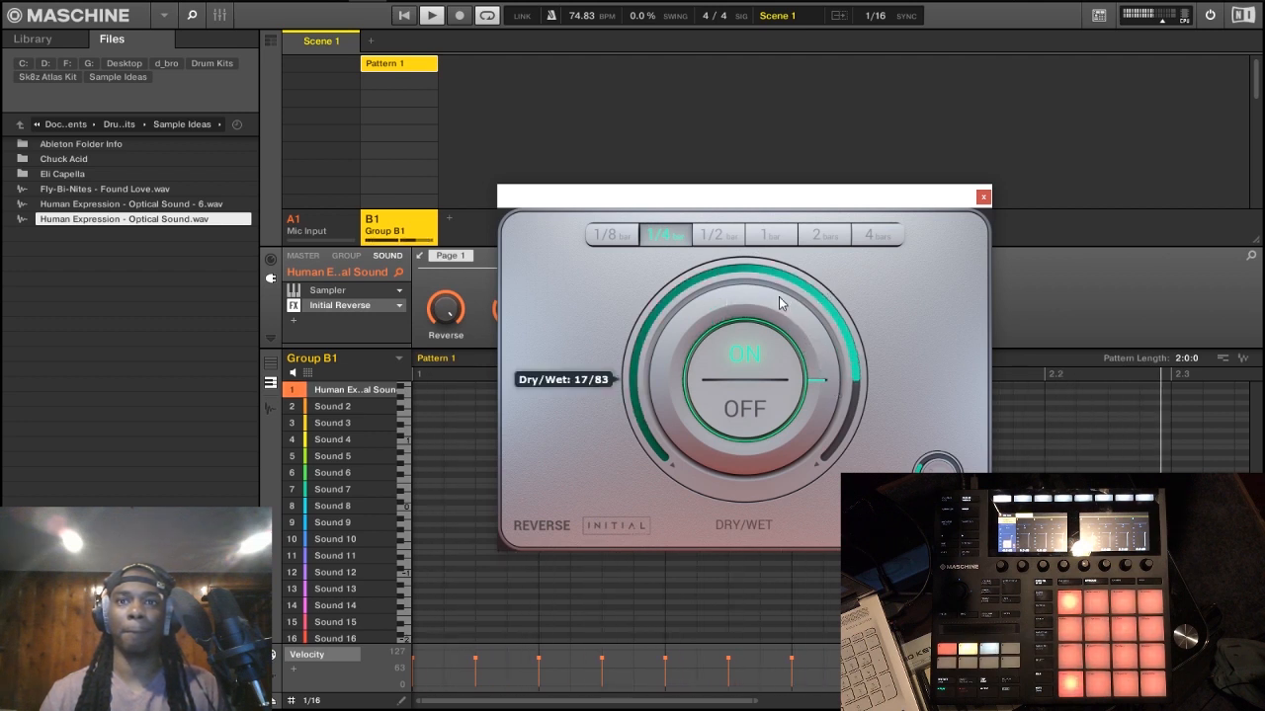
{"action": "left_click_drag", "start_coordinate": [704, 310], "coordinate": [671, 319]}
{"action": "left_click", "coordinate": [718, 240]}
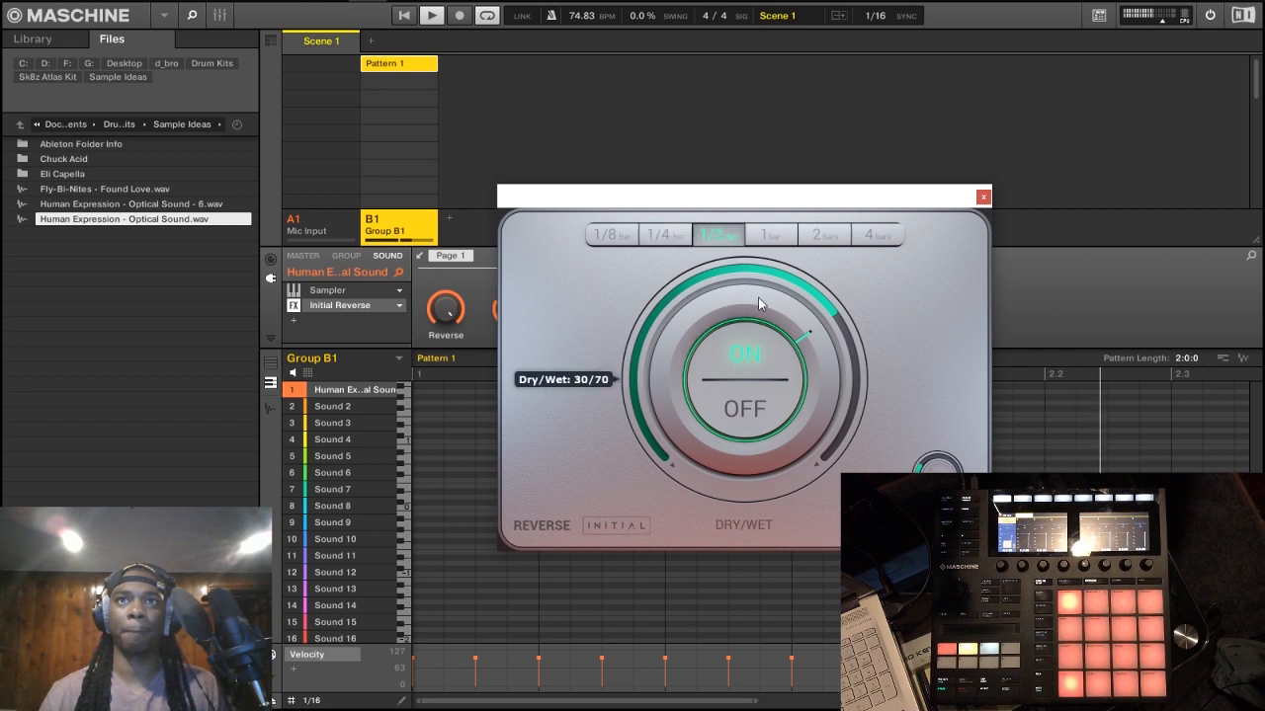
{"action": "left_click", "coordinate": [674, 239]}
{"action": "mouse_move", "coordinate": [700, 300]}
{"action": "left_mouse_down"}
{"action": "mouse_move", "coordinate": [687, 326]}
{"action": "mouse_move", "coordinate": [685, 315]}
{"action": "left_mouse_up"}
{"action": "left_click", "coordinate": [618, 240]}
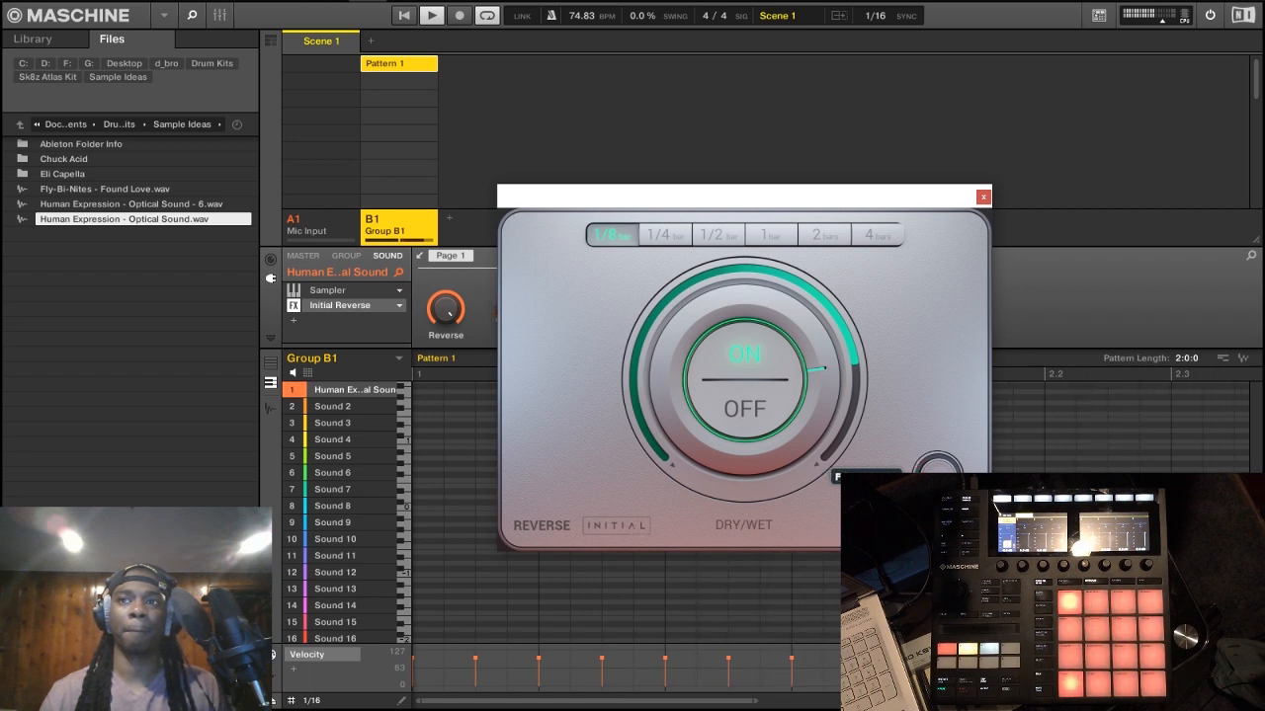
Step: Close the Initial Reverse editor and audition the pattern with the effect applied
{"action": "left_click", "coordinate": [983, 198]}
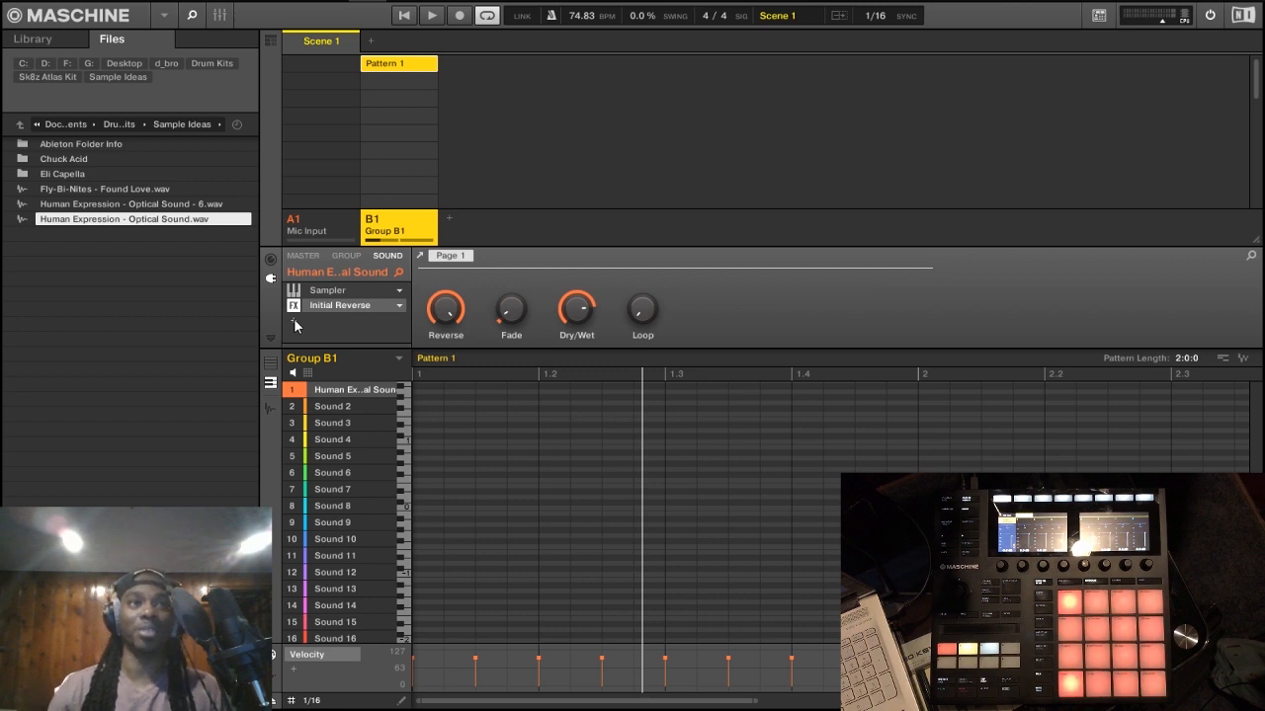
{"action": "key", "text": "space"}
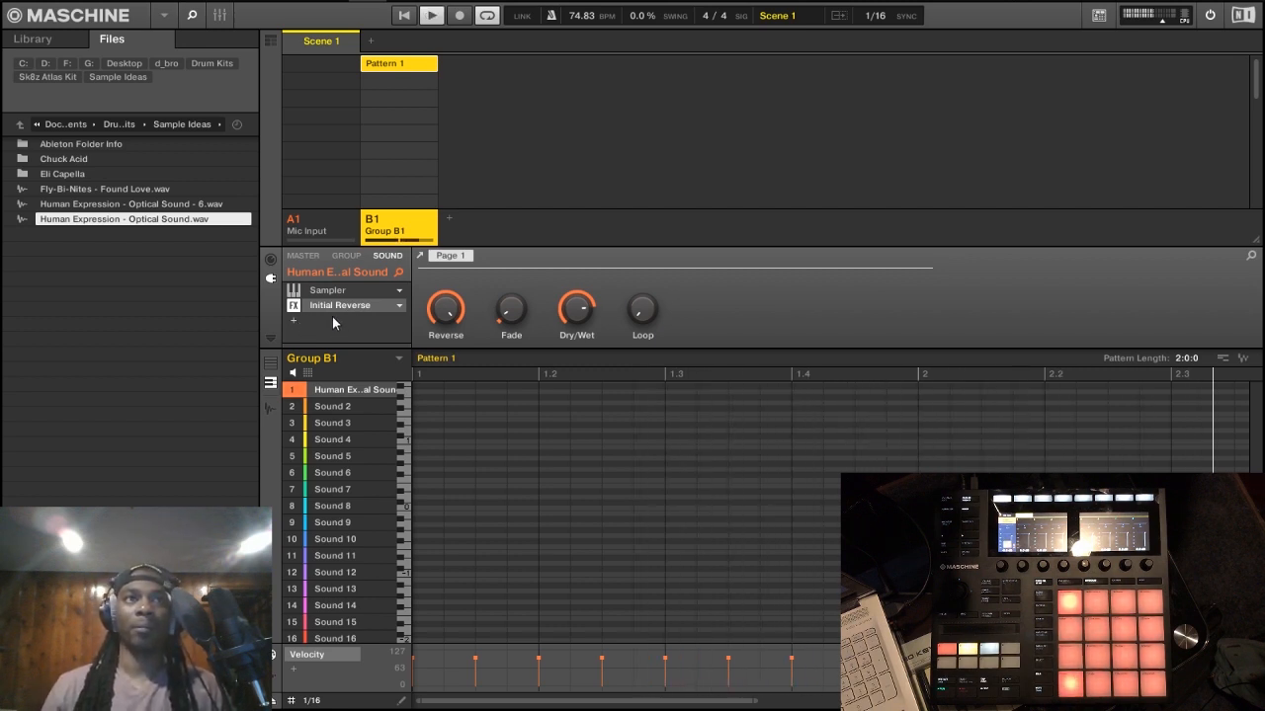
{"action": "key", "text": "space"}
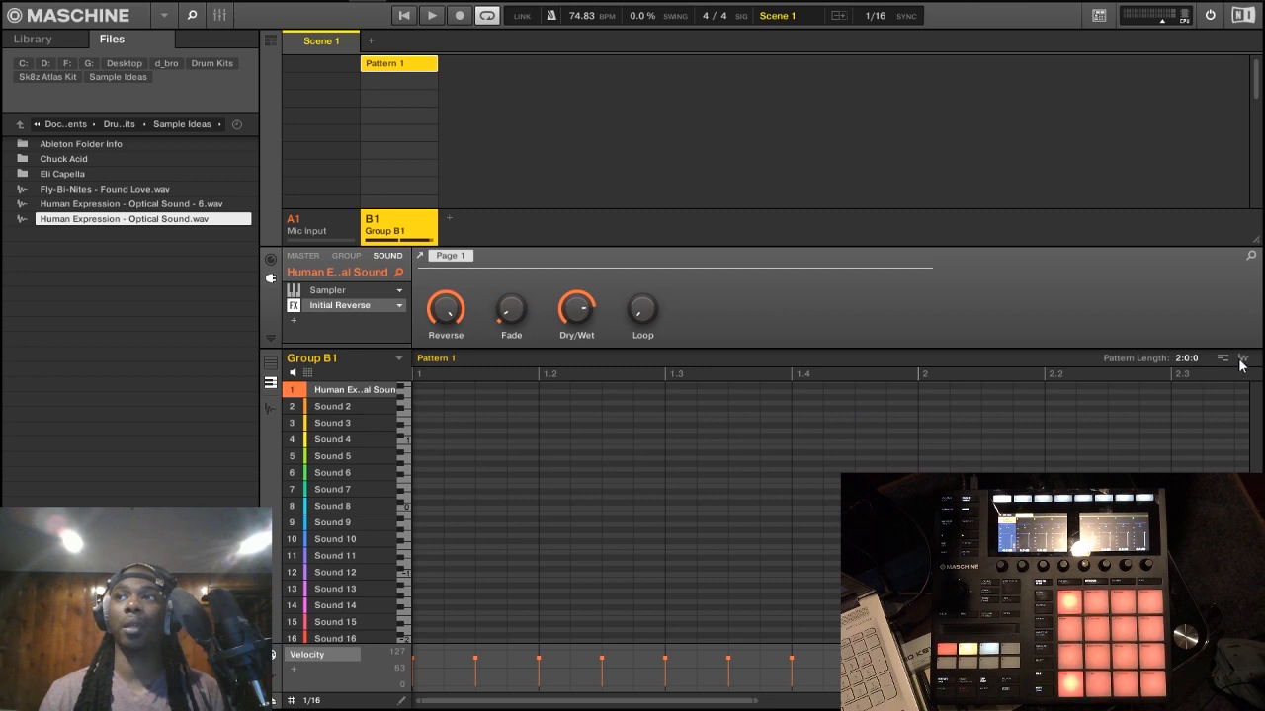
Step: Bounce Pattern 1's audio onto Sound 2 of Group B1 and mute Sound 1 for playback
{"action": "left_click_drag", "start_coordinate": [1243, 366], "coordinate": [343, 405]}
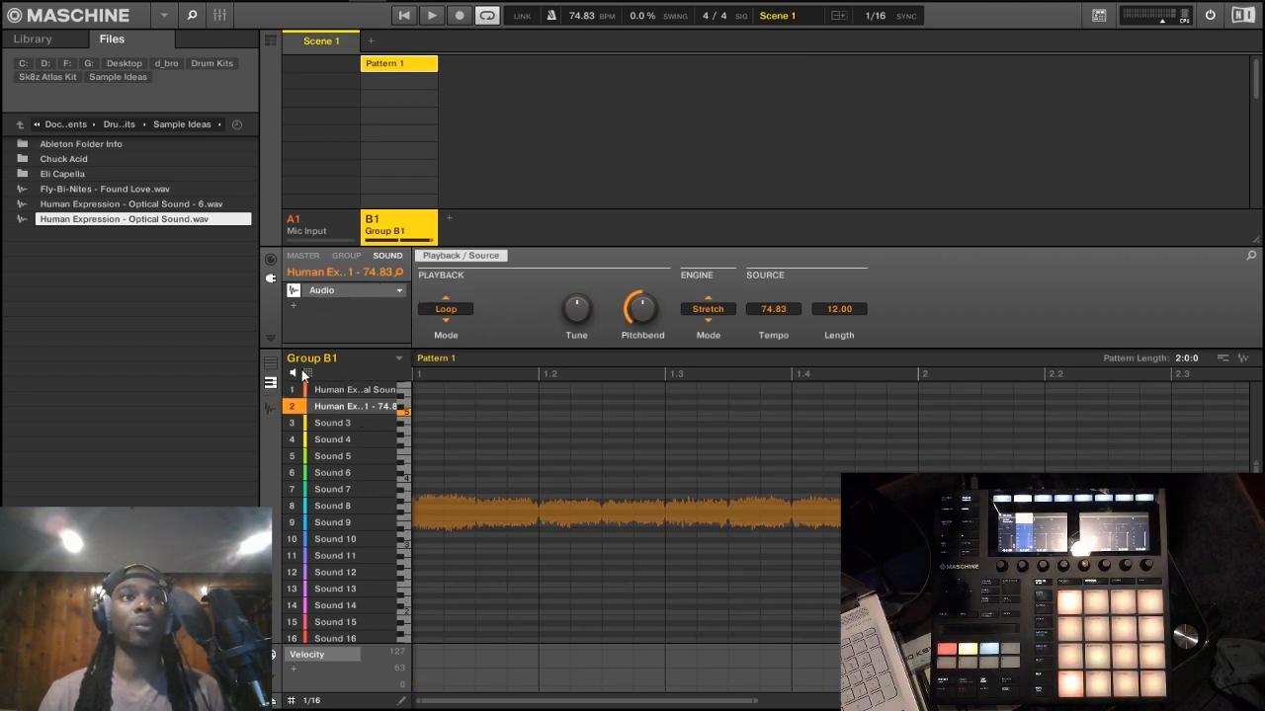
{"action": "left_click", "coordinate": [300, 394]}
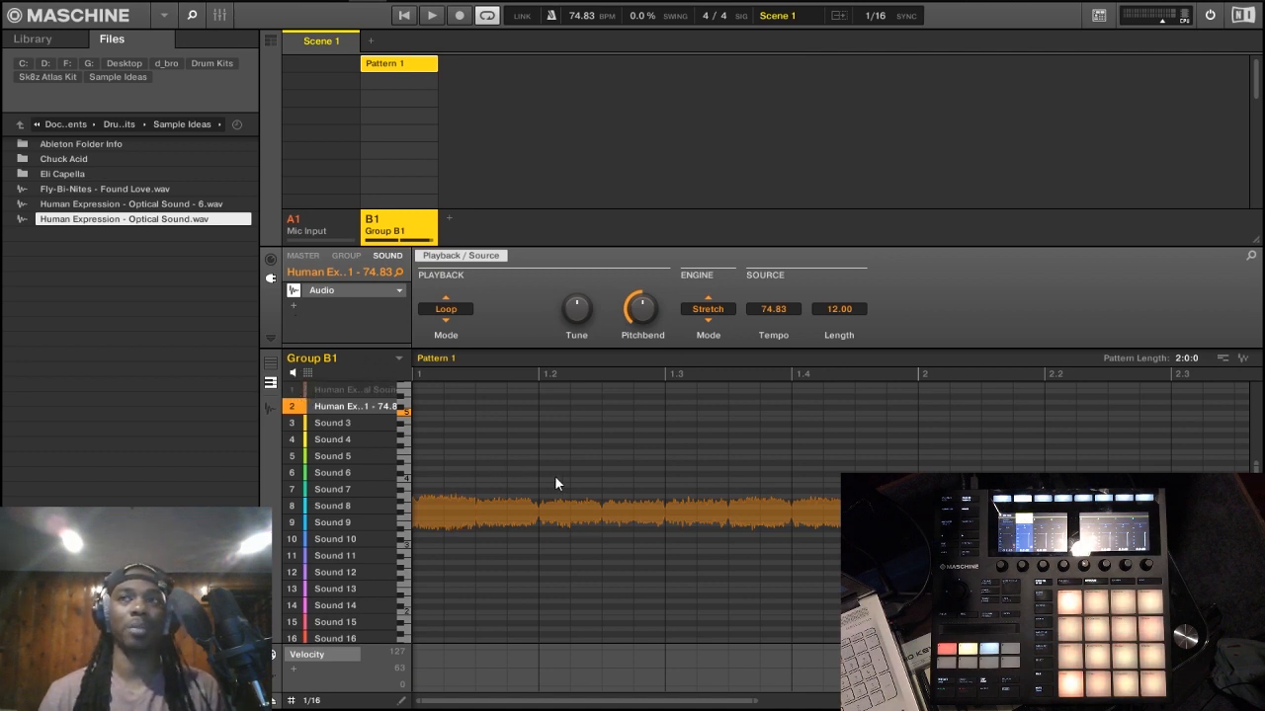
{"action": "key", "text": "space"}
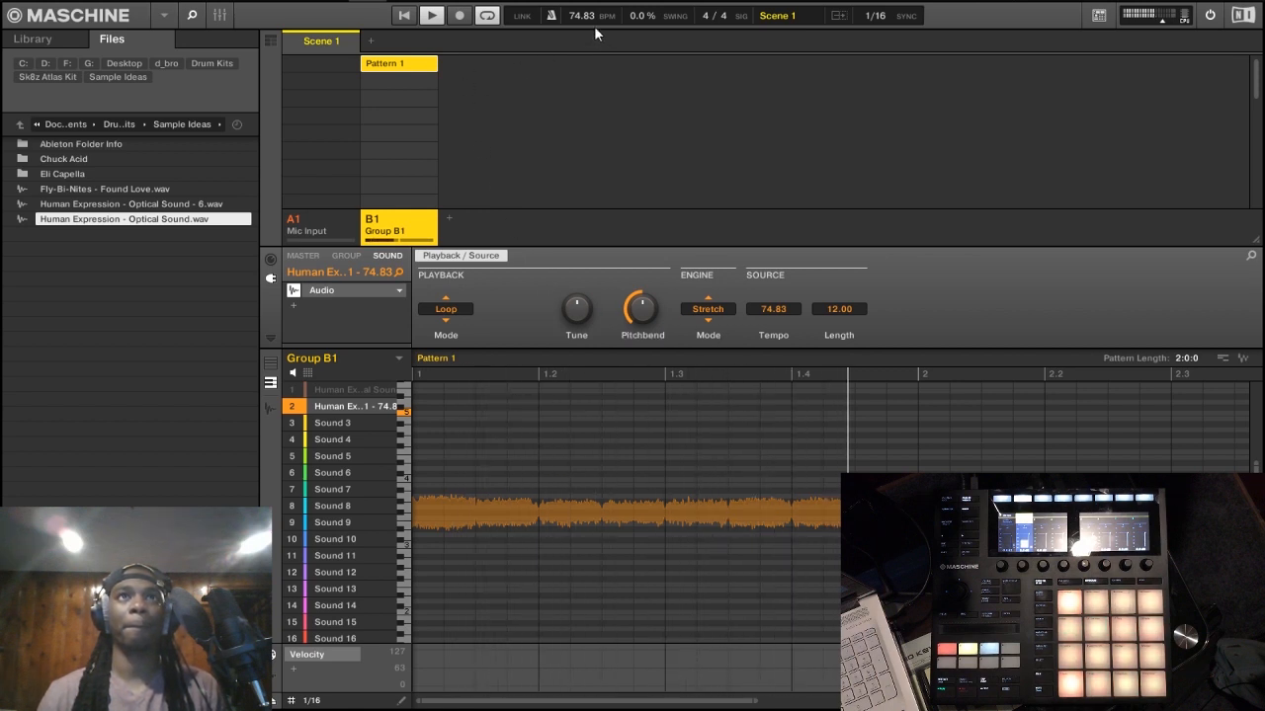
Step: Try slower project tempos during playback, then set the tempo to 65 BPM
{"action": "mouse_move", "coordinate": [580, 15]}
{"action": "left_mouse_down"}
{"action": "mouse_move", "coordinate": [580, 0]}
{"action": "mouse_move", "coordinate": [580, 24]}
{"action": "left_mouse_up"}
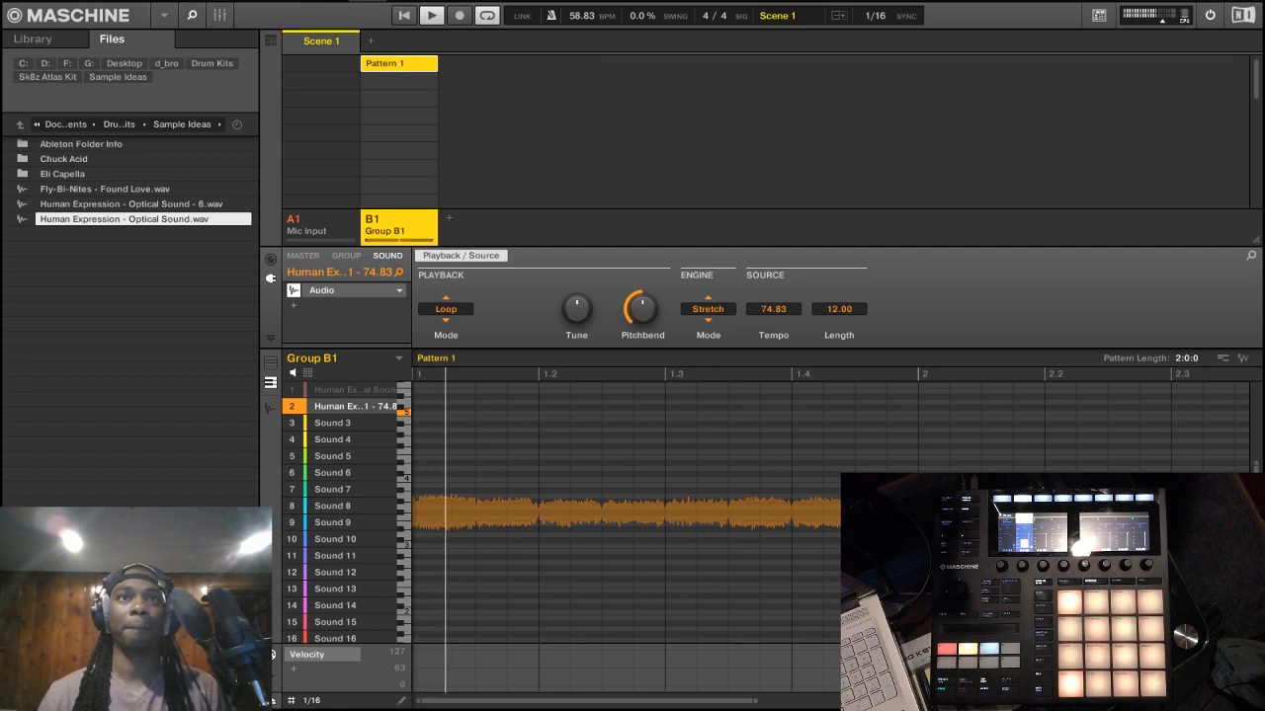
{"action": "left_click_drag", "start_coordinate": [580, 15], "coordinate": [580, 8]}
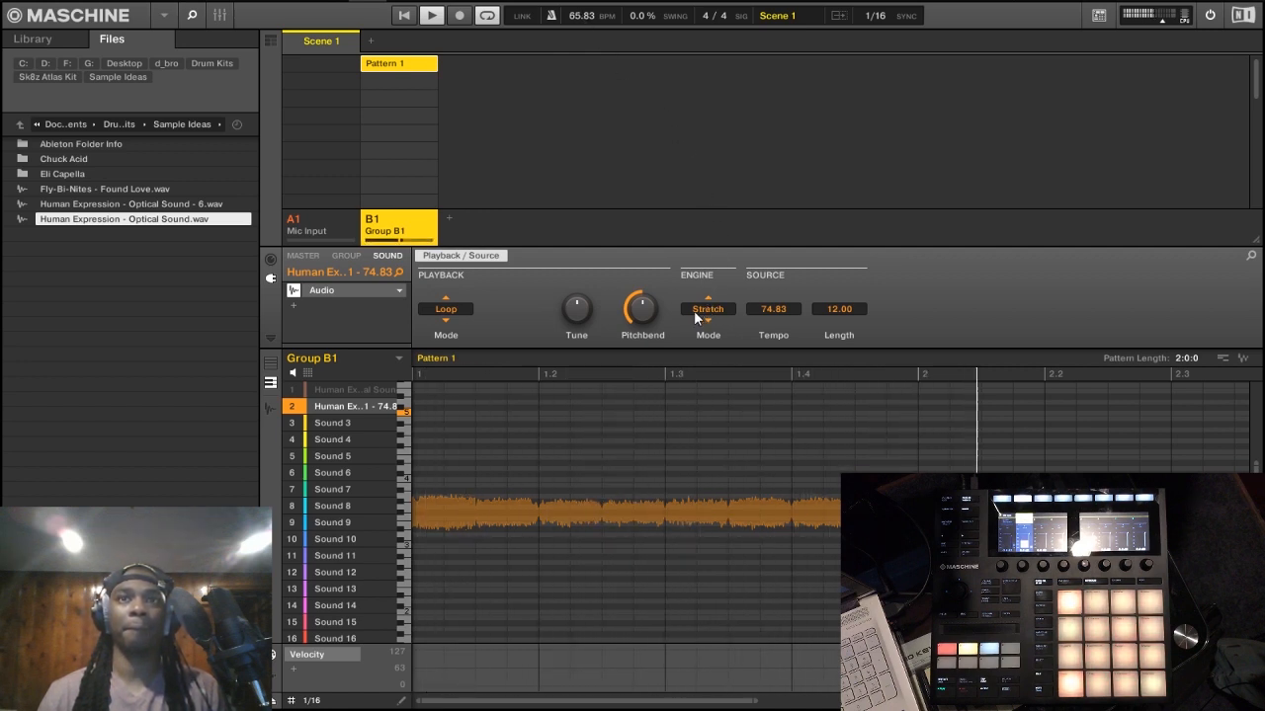
{"action": "key", "text": "space"}
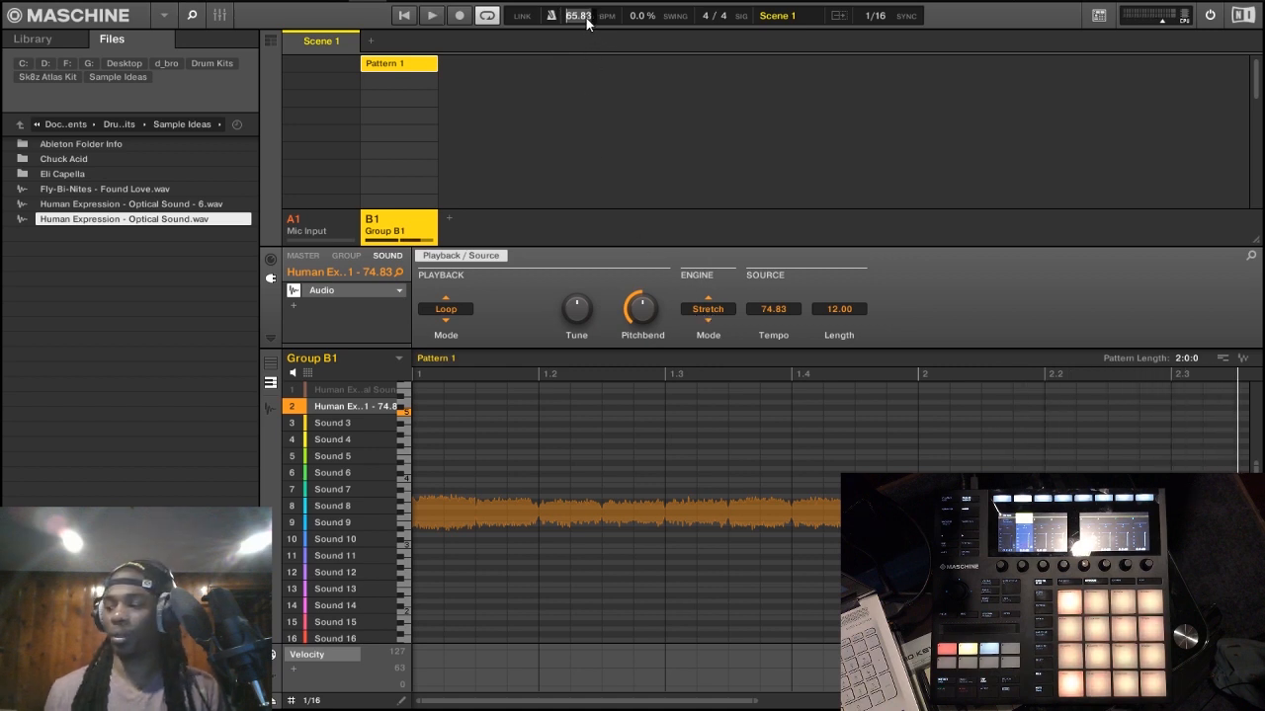
{"action": "type", "text": "65"}
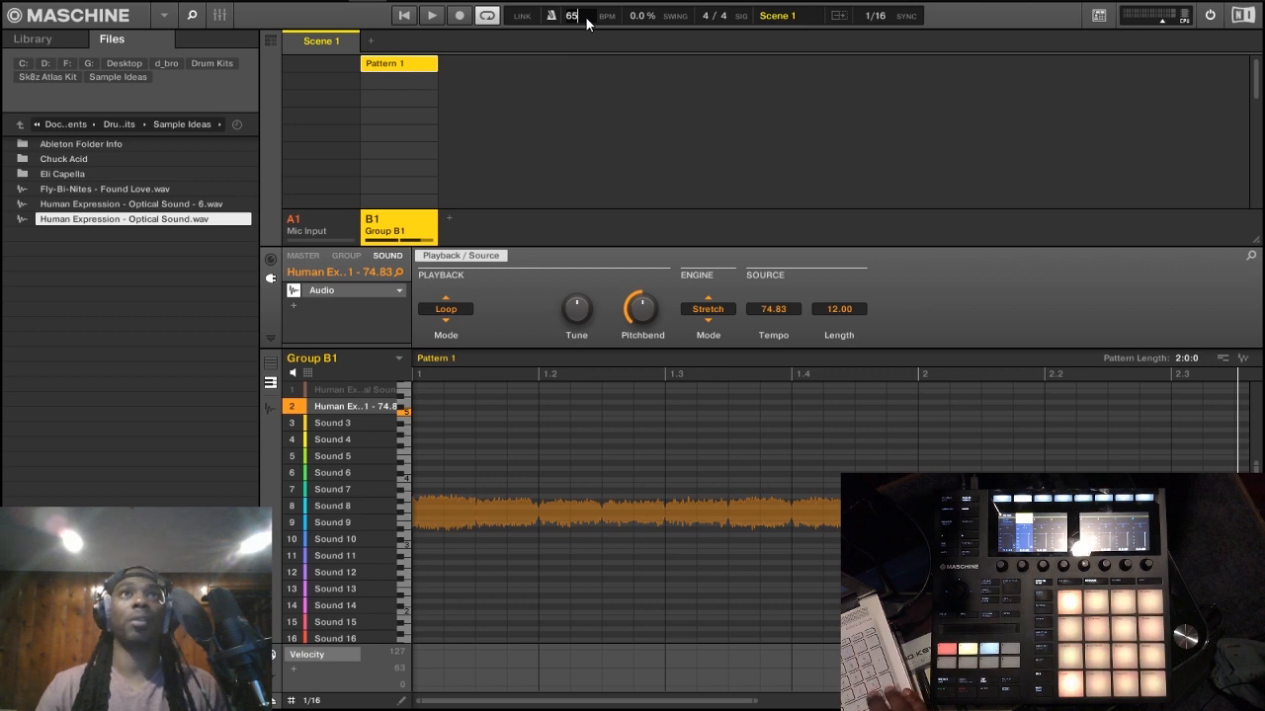
{"action": "key", "text": "Return"}
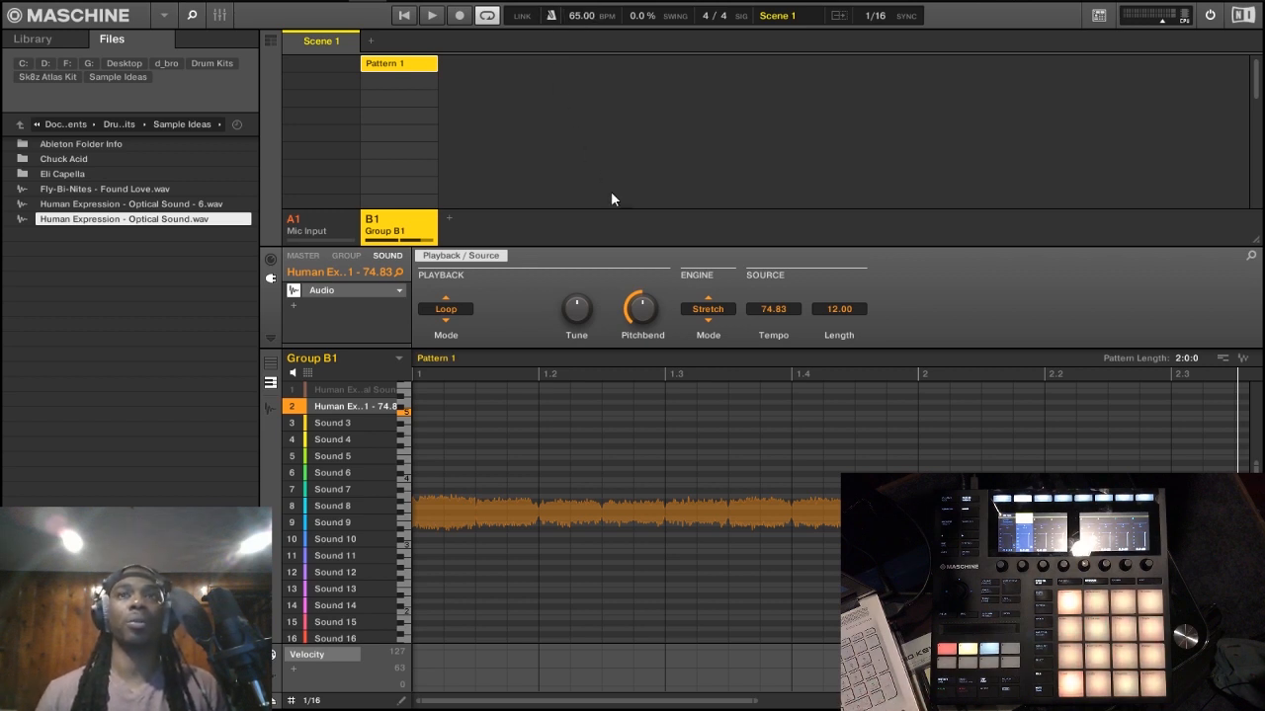
Step: Set the Audio engine mode of Sound 2 to Formant and show all of the group's sounds in the pattern editor
{"action": "key", "text": "space"}
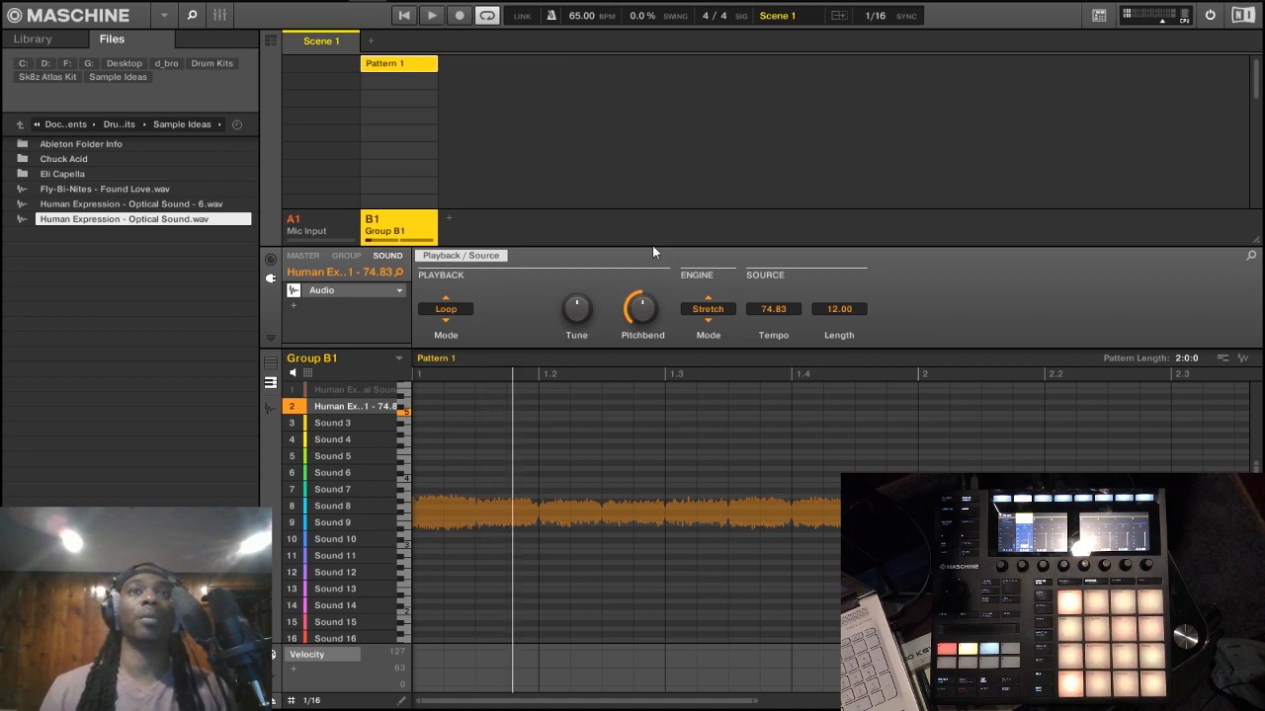
{"action": "left_click", "coordinate": [700, 319]}
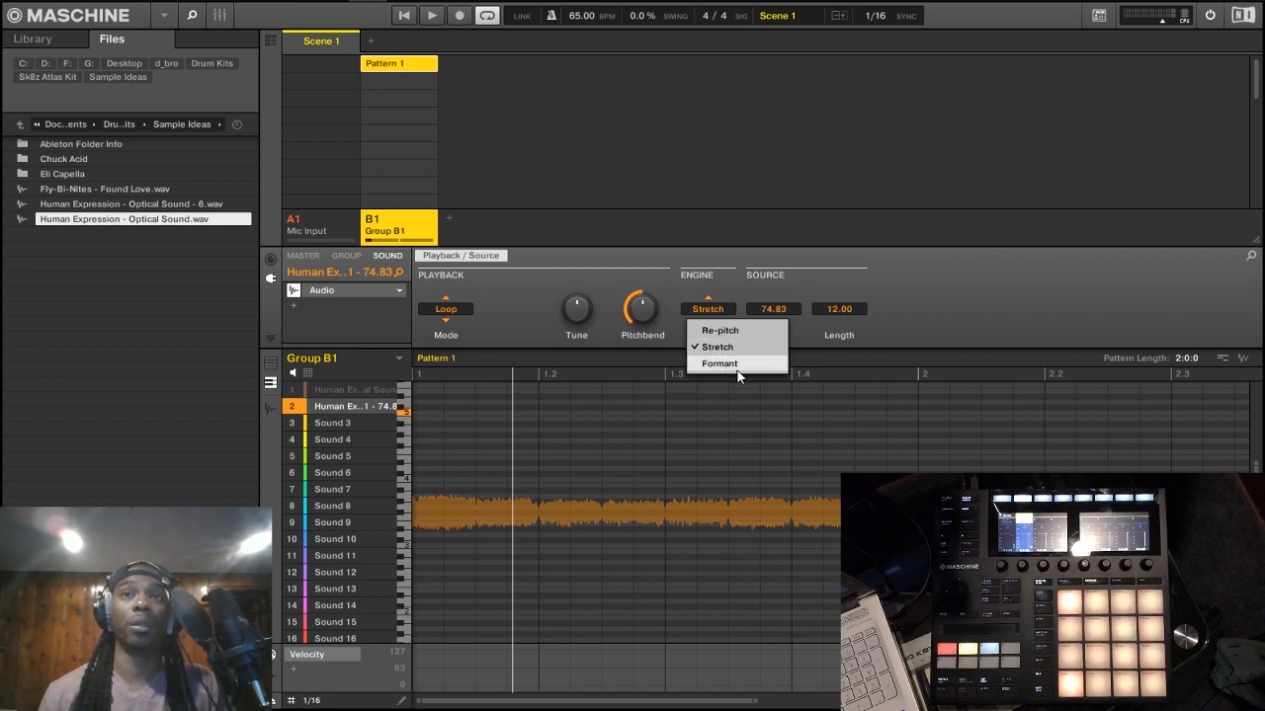
{"action": "left_click", "coordinate": [738, 365]}
{"action": "key", "text": "space"}
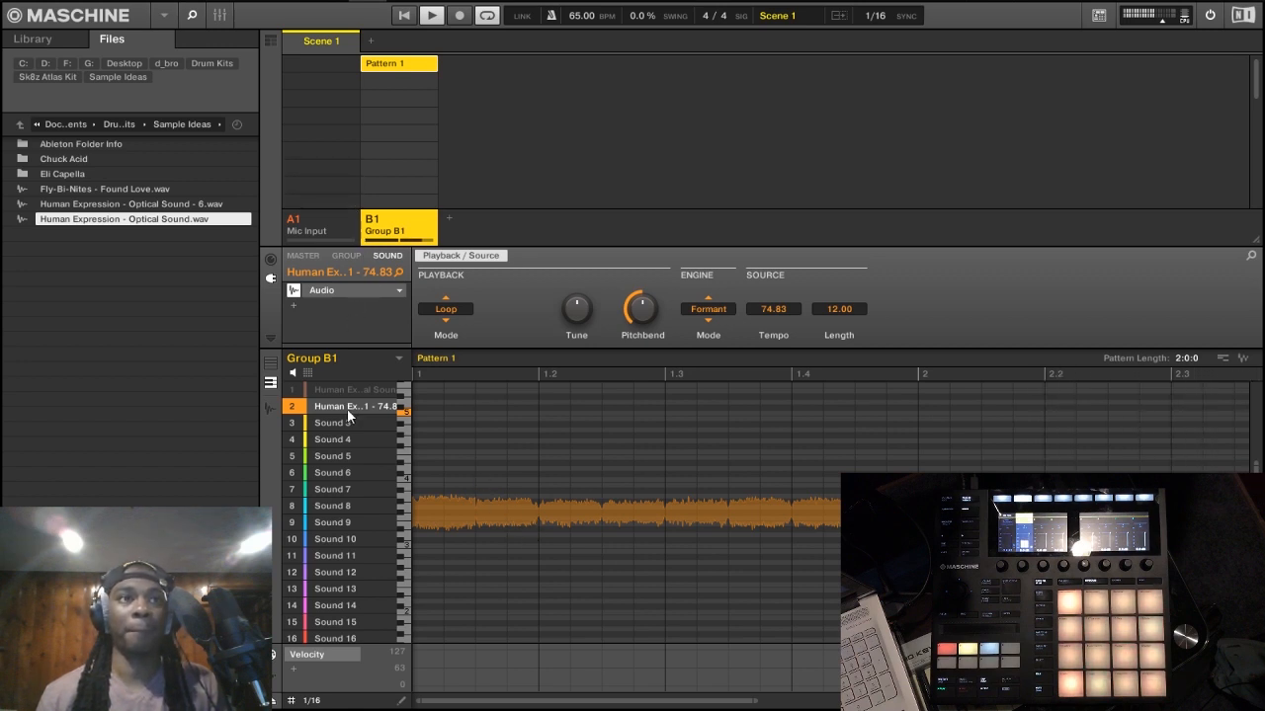
{"action": "left_click", "coordinate": [270, 364]}
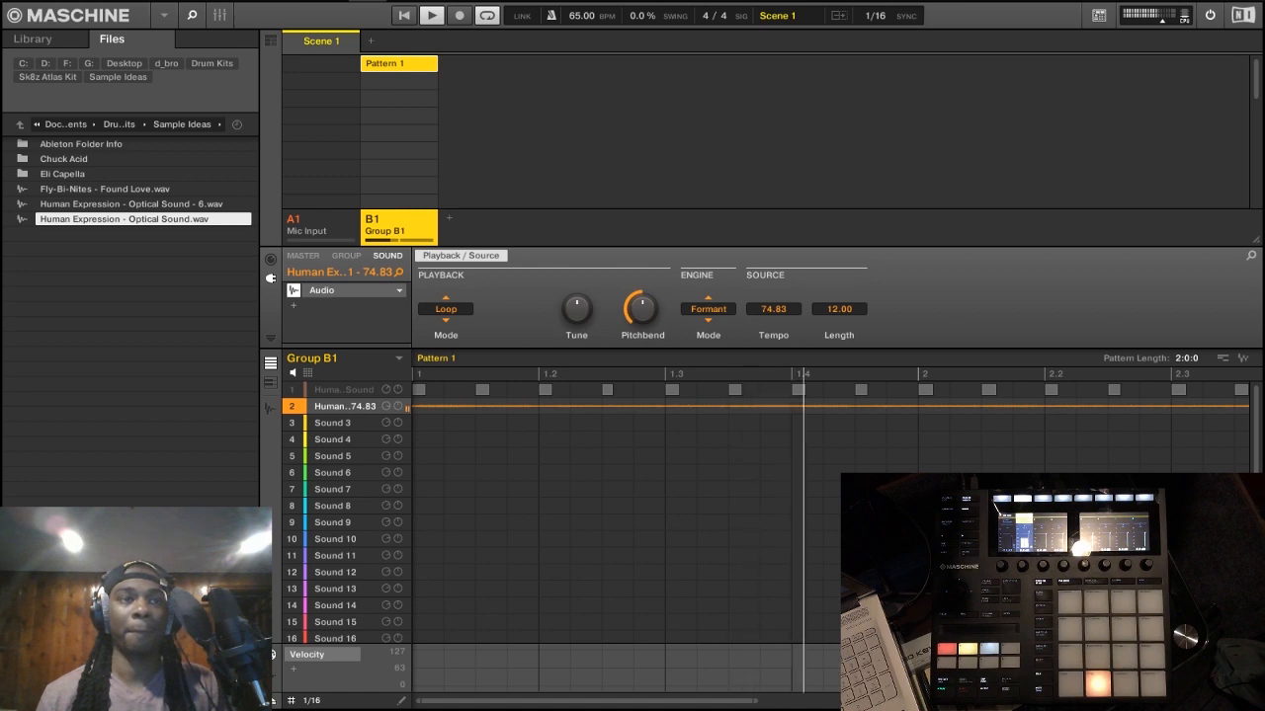
{"action": "key", "text": "space"}
Step: Add the Reaktor 6 FX effect with the 90s VHS Tape preset after the Audio engine on Sound 2
{"action": "left_click", "coordinate": [297, 310]}
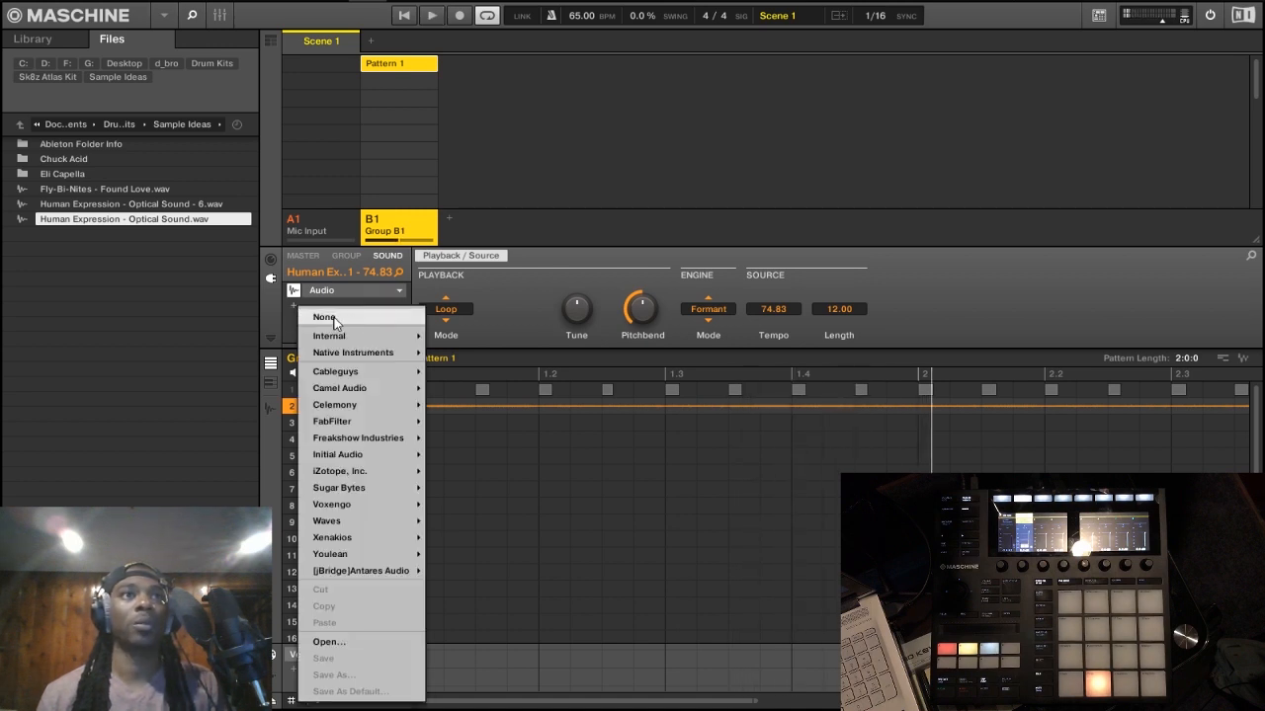
{"action": "mouse_move", "coordinate": [329, 336]}
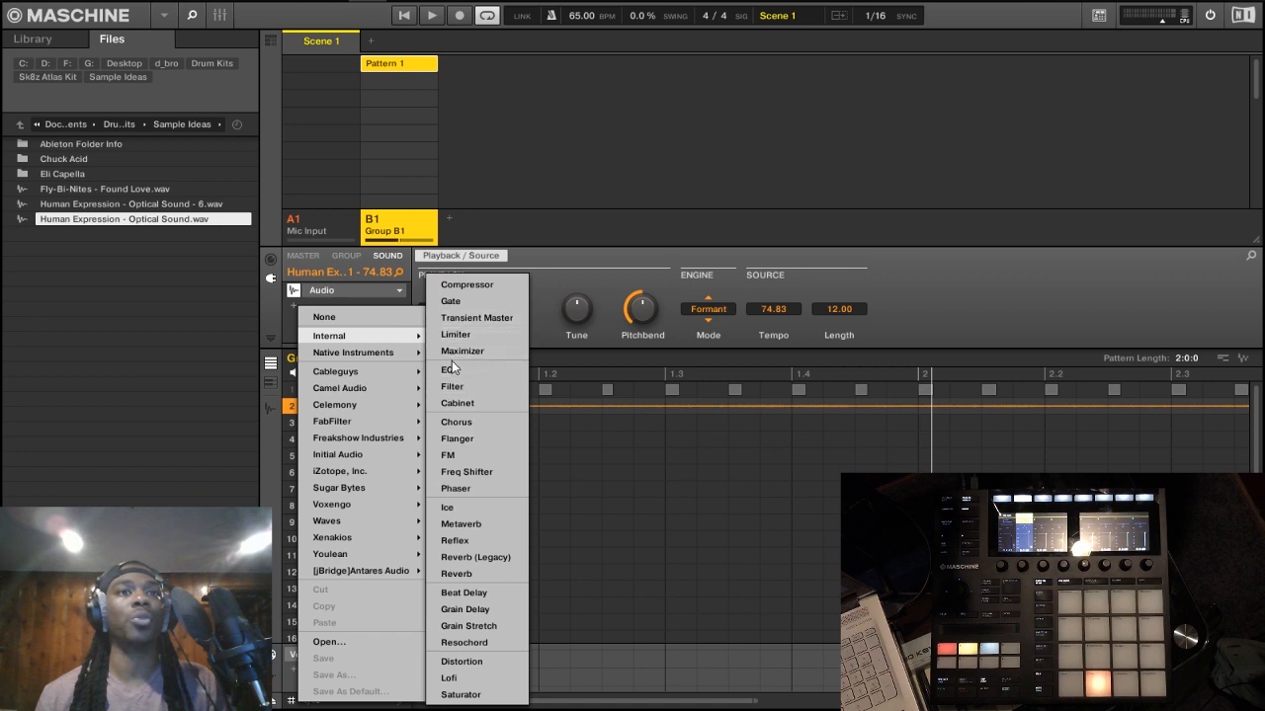
{"action": "mouse_move", "coordinate": [395, 355]}
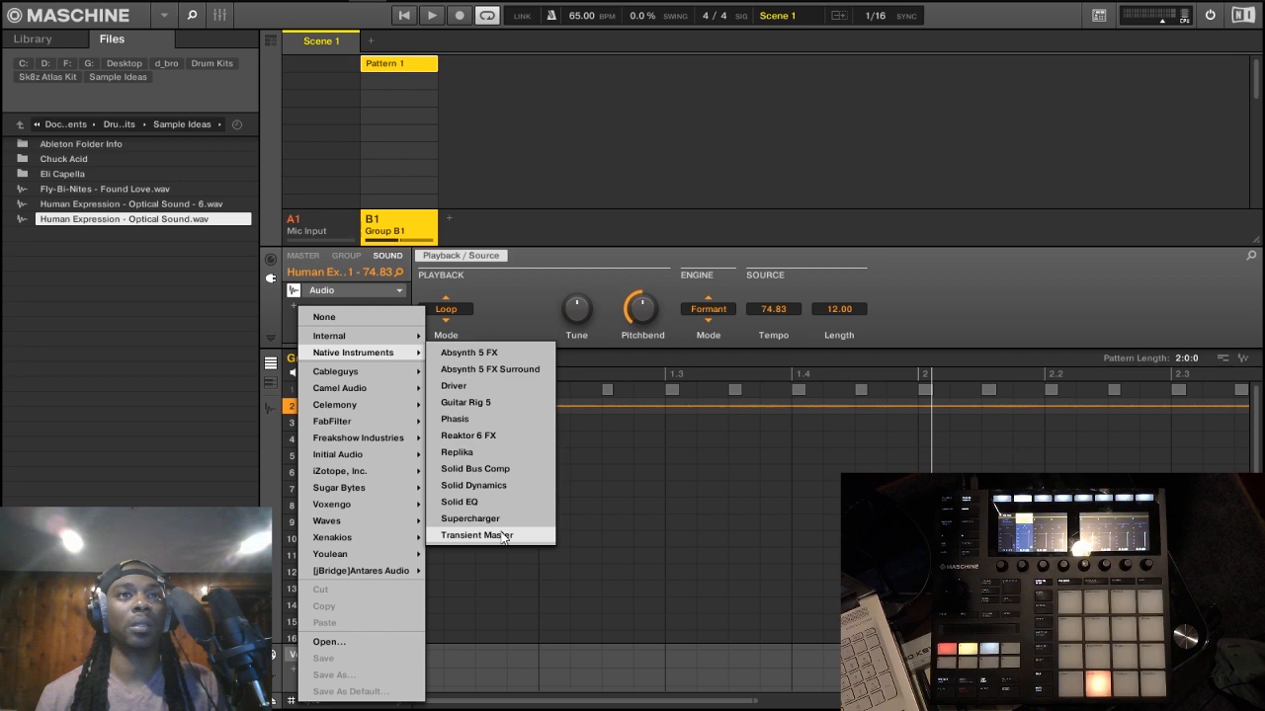
{"action": "left_click", "coordinate": [499, 435]}
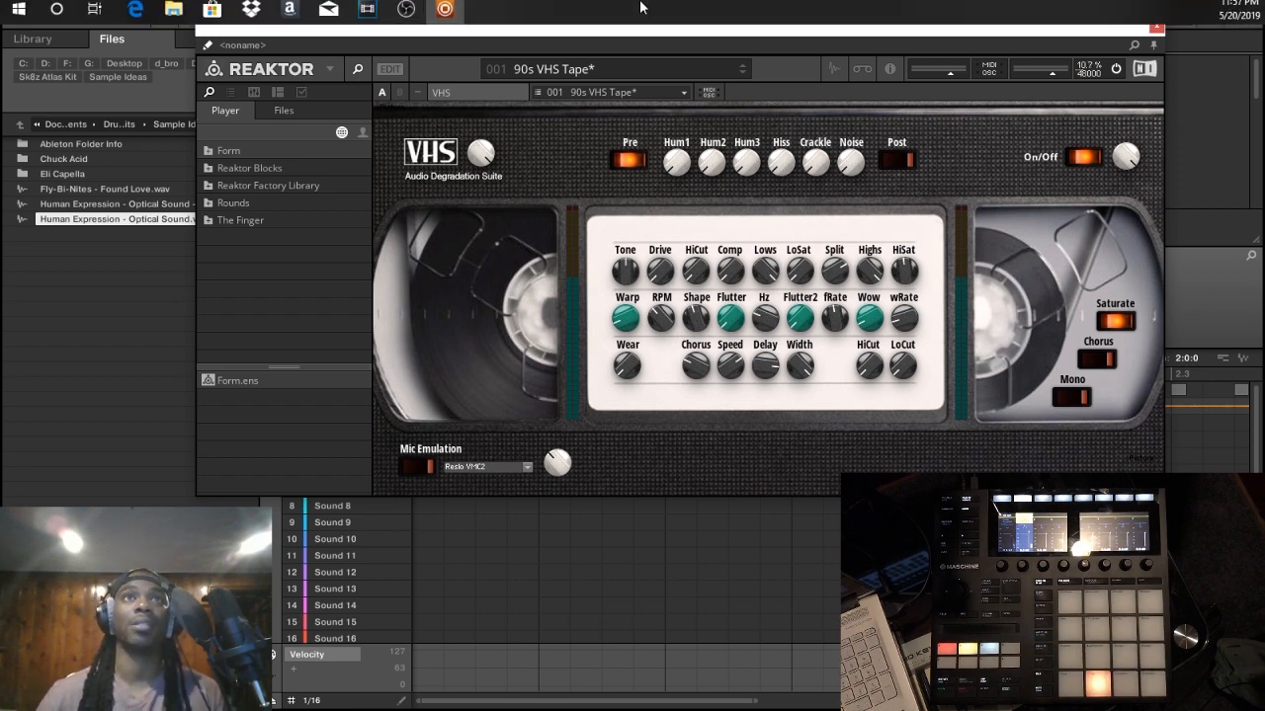
{"action": "left_click_drag", "start_coordinate": [737, 40], "coordinate": [754, 91]}
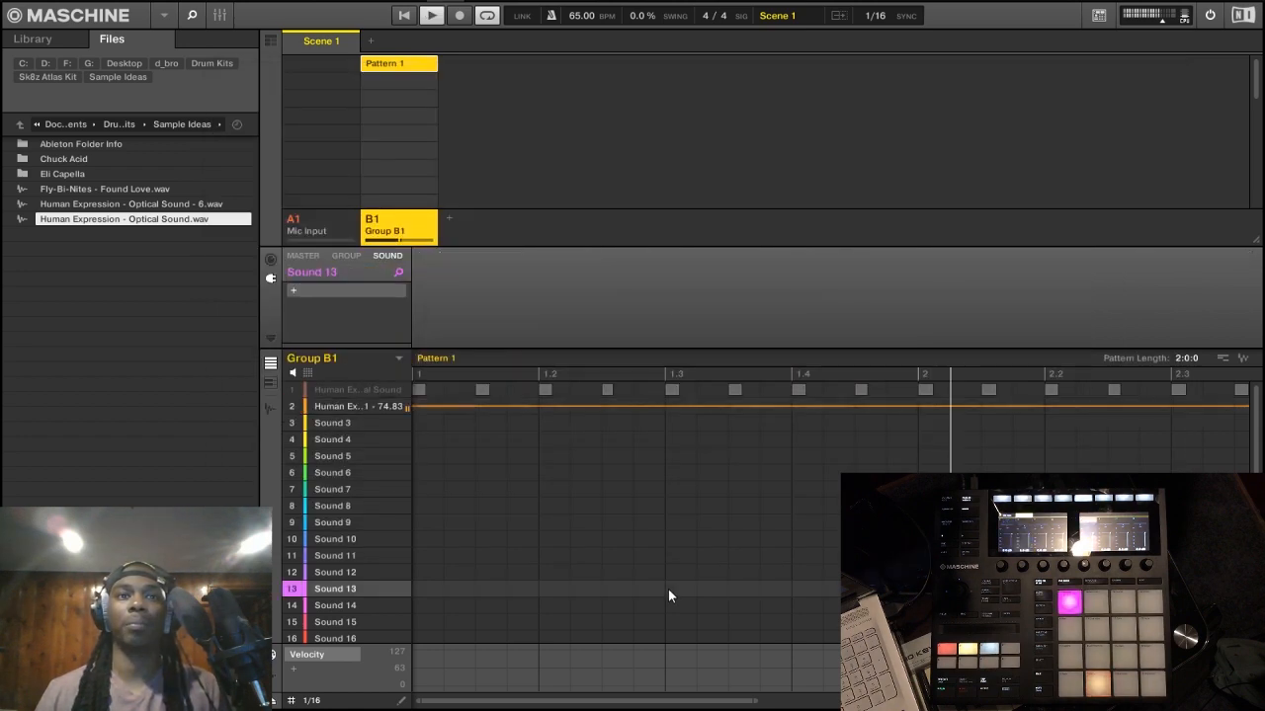
{"action": "left_click", "coordinate": [343, 407]}
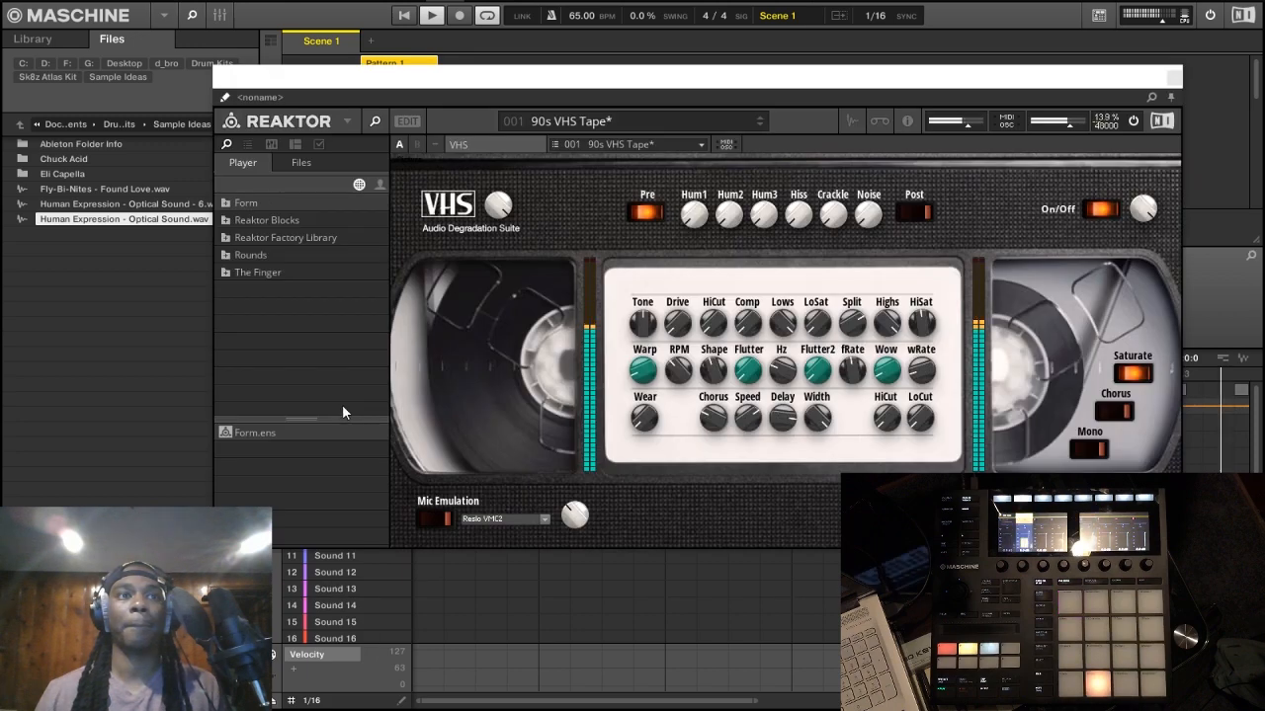
{"action": "left_click_drag", "start_coordinate": [681, 89], "coordinate": [591, 420]}
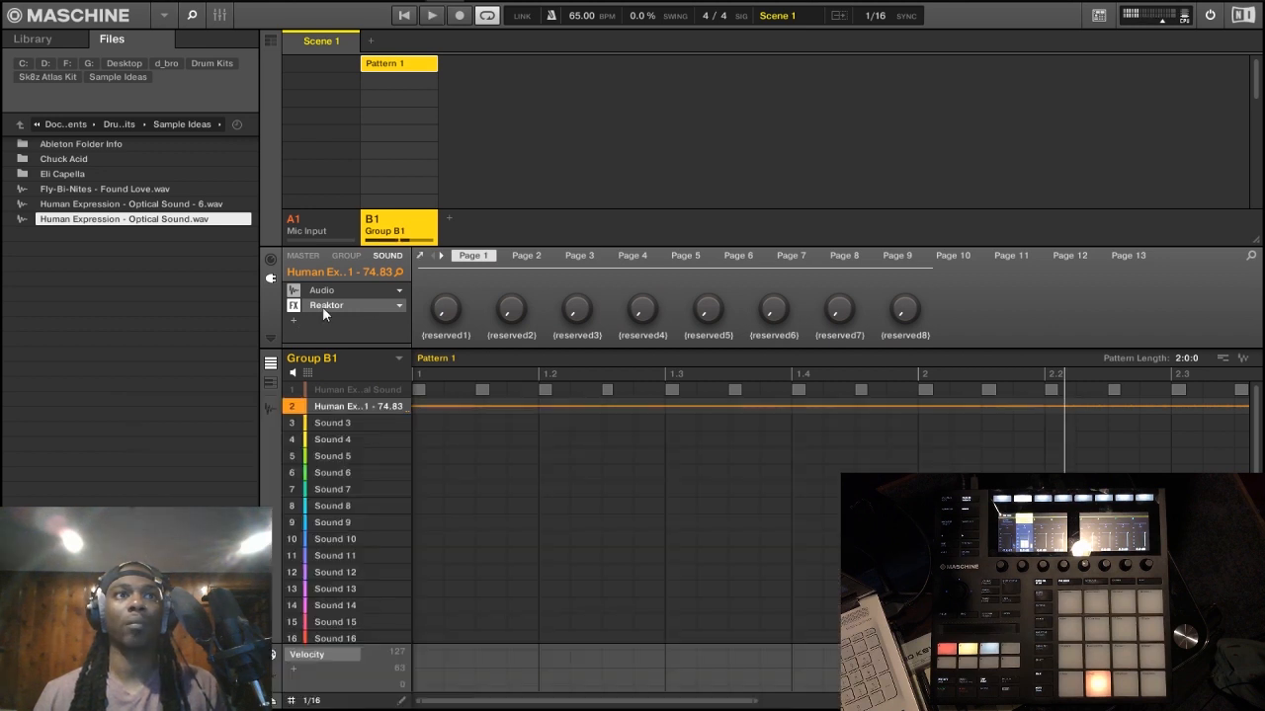
Step: Rename Sound 2 of Group B1 as Sample
{"action": "double_click", "coordinate": [342, 404]}
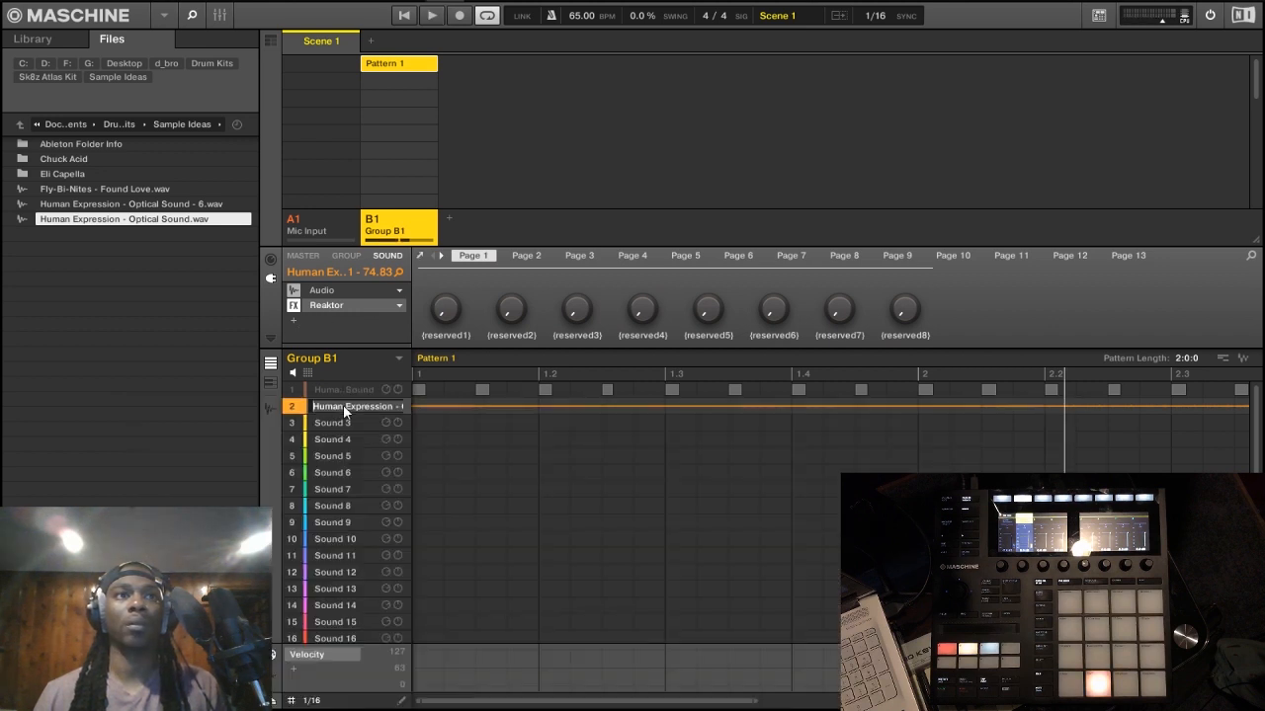
{"action": "key", "text": "BackSpace"}
{"action": "left_click", "coordinate": [346, 326]}
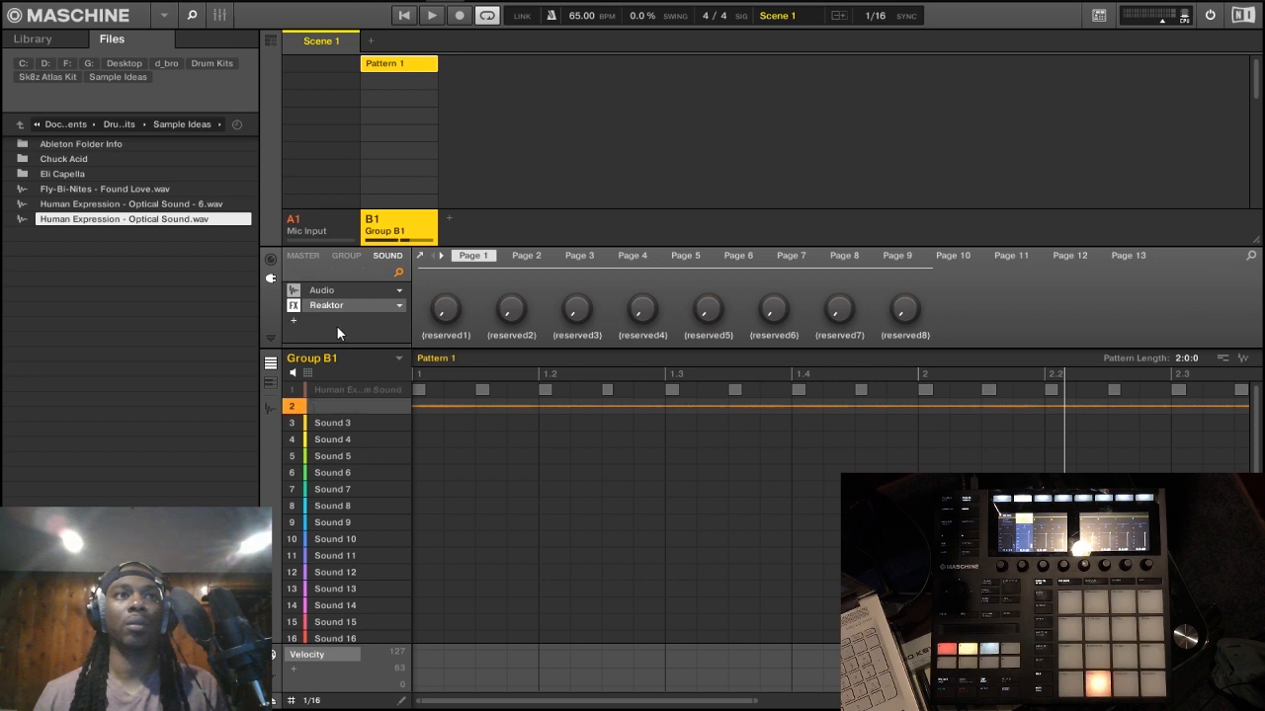
{"action": "right_click", "coordinate": [337, 306]}
{"action": "double_click", "coordinate": [322, 409]}
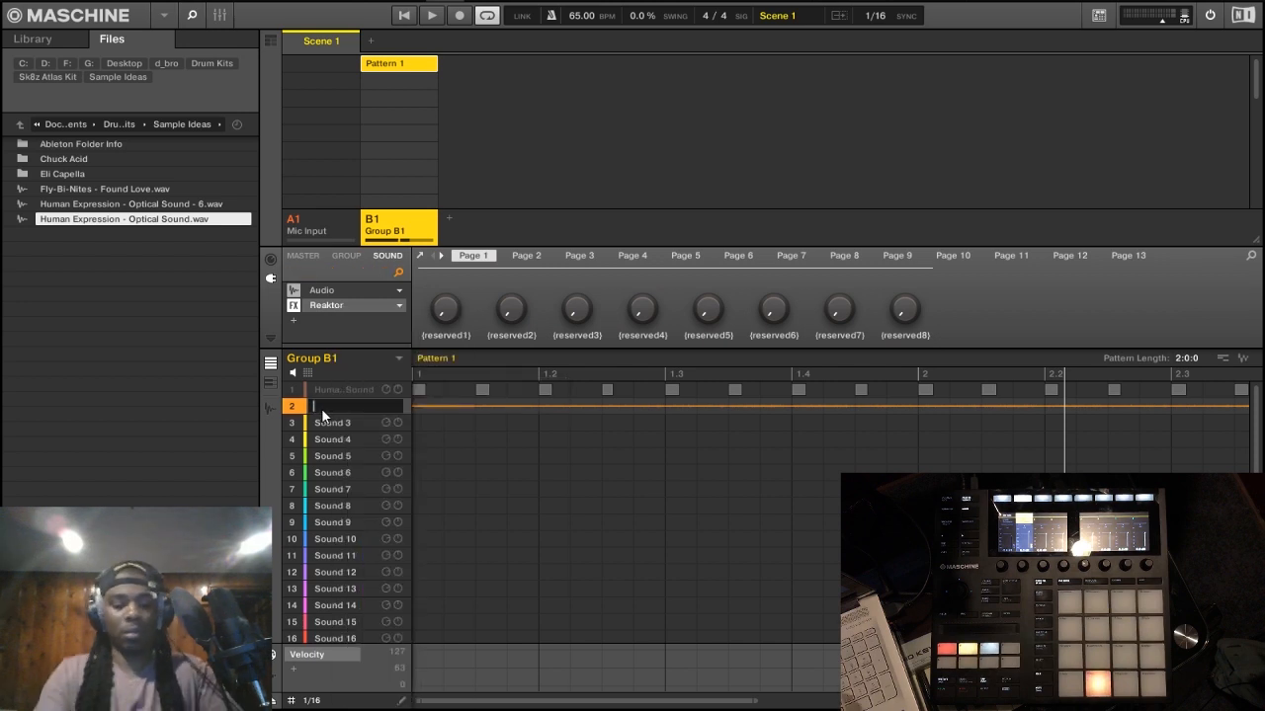
{"action": "type", "text": "Sample"}
{"action": "key", "text": "Return"}
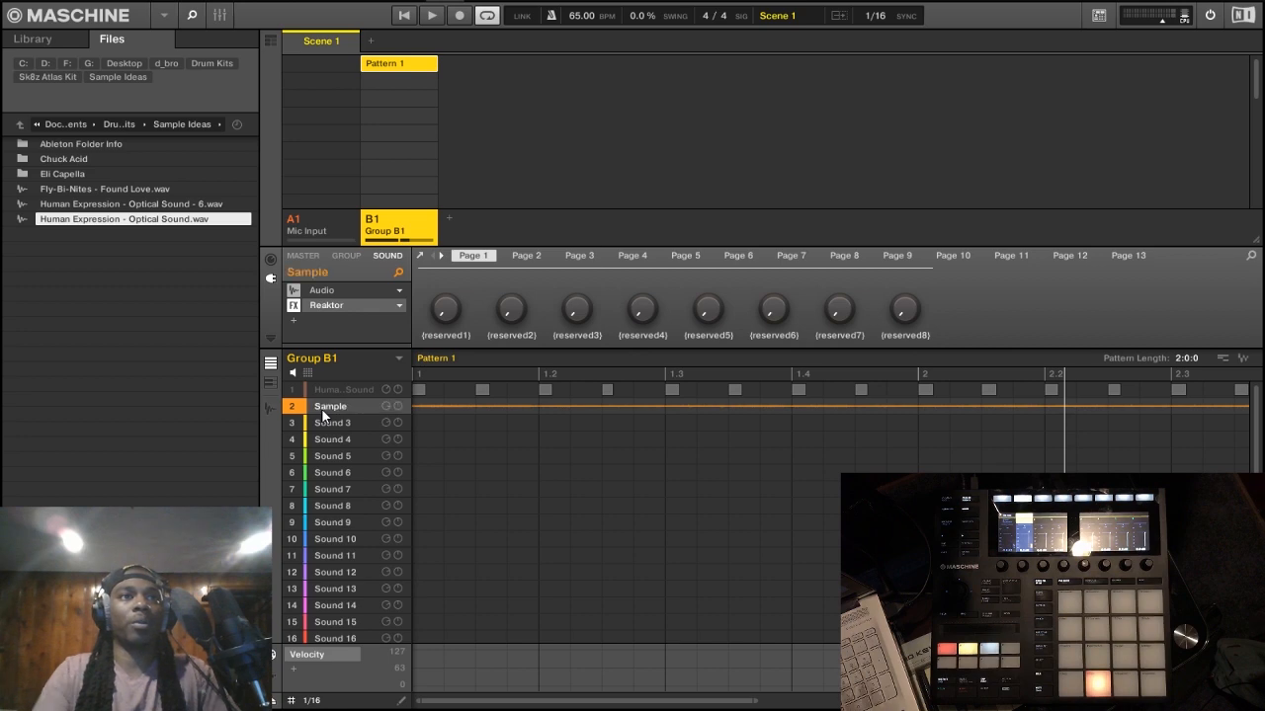
Step: Look at the Reaktor VHS editor and replace the Ice effect after Reaktor with Metaverb
{"action": "left_click", "coordinate": [331, 307]}
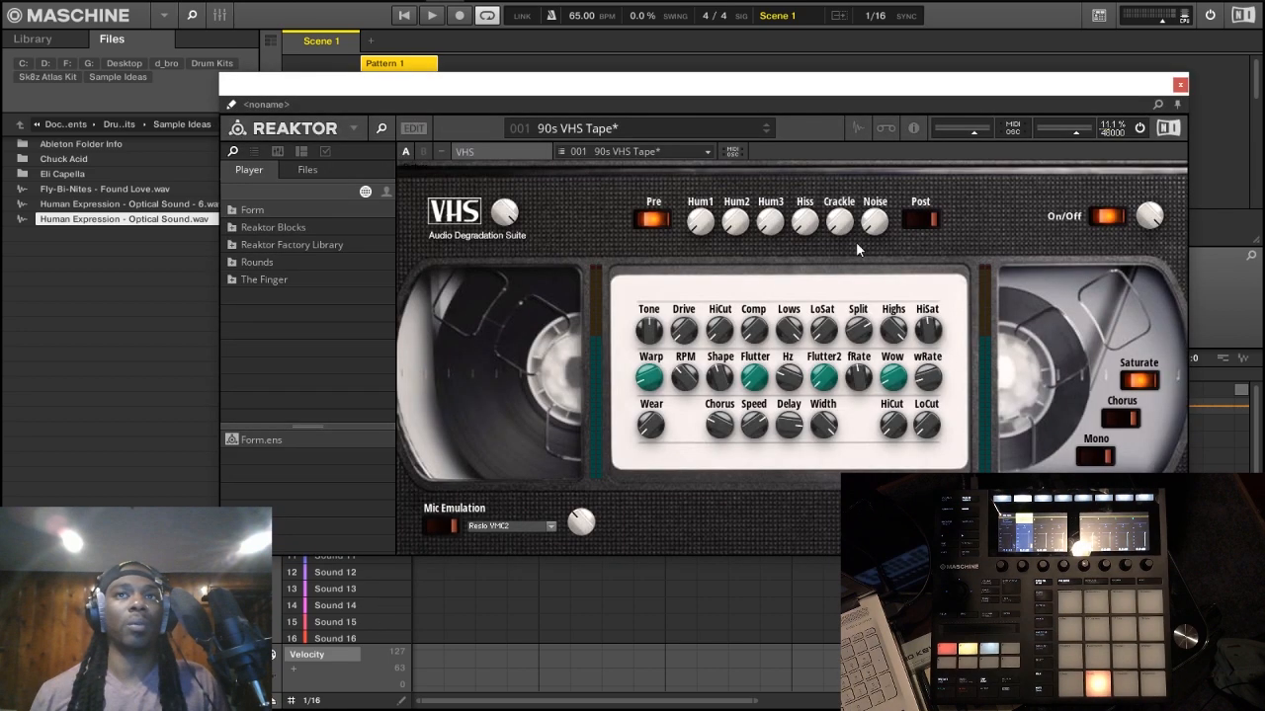
{"action": "left_click_drag", "start_coordinate": [836, 83], "coordinate": [810, 79]}
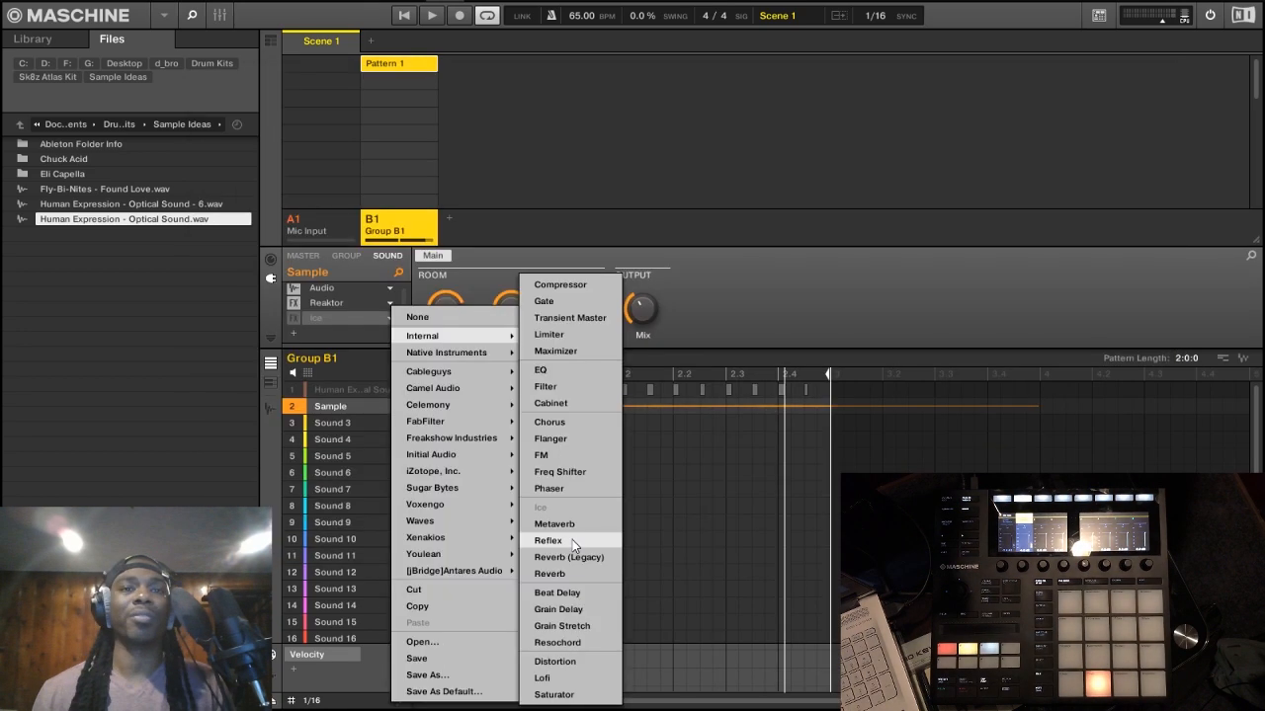
{"action": "left_click", "coordinate": [574, 525]}
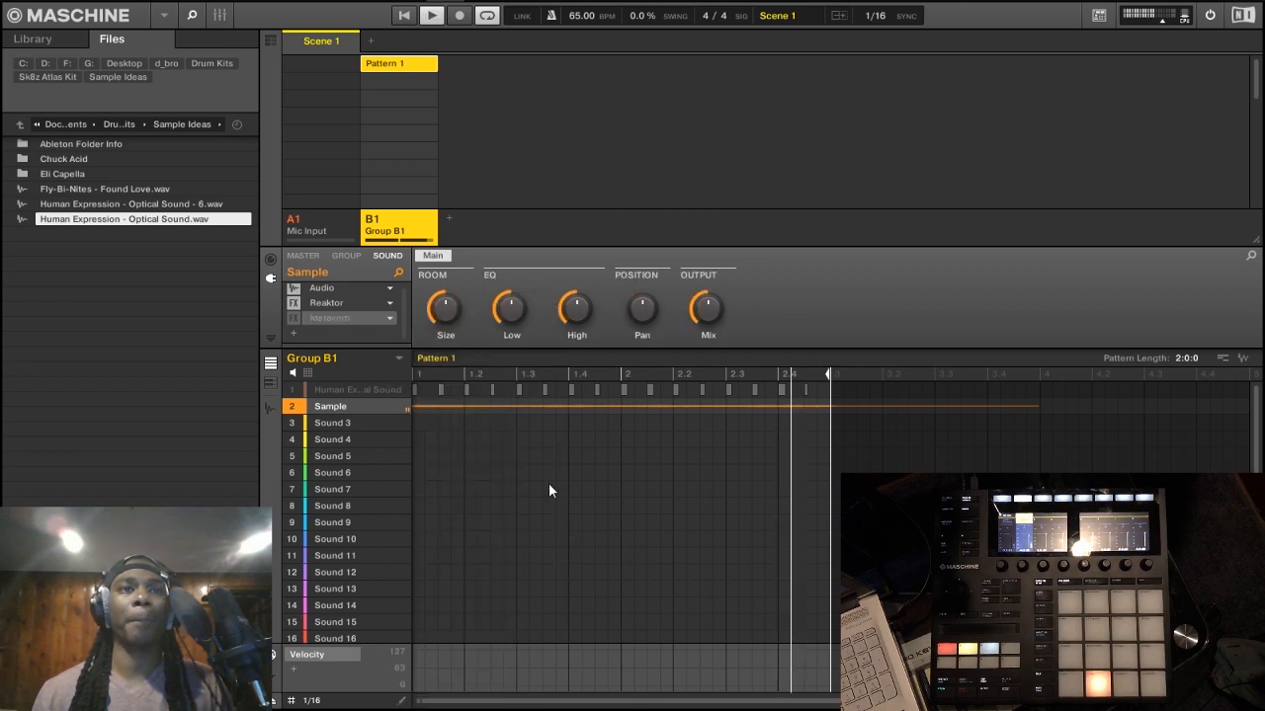
Step: Enable Metaverb on the Sample sound and adjust its mix, room size and low EQ by ear
{"action": "left_click_drag", "start_coordinate": [697, 311], "coordinate": [697, 283]}
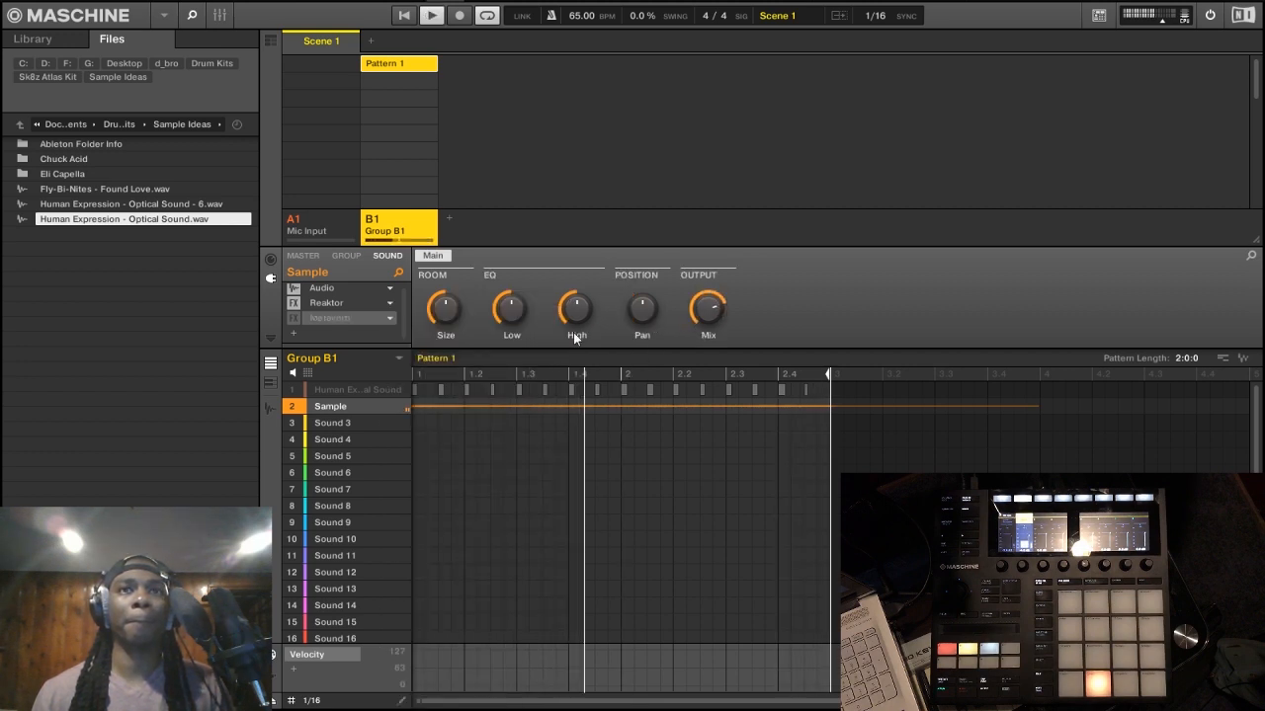
{"action": "mouse_move", "coordinate": [441, 312]}
{"action": "left_mouse_down"}
{"action": "mouse_move", "coordinate": [440, 284]}
{"action": "mouse_move", "coordinate": [440, 323]}
{"action": "left_mouse_up"}
{"action": "left_click", "coordinate": [295, 319]}
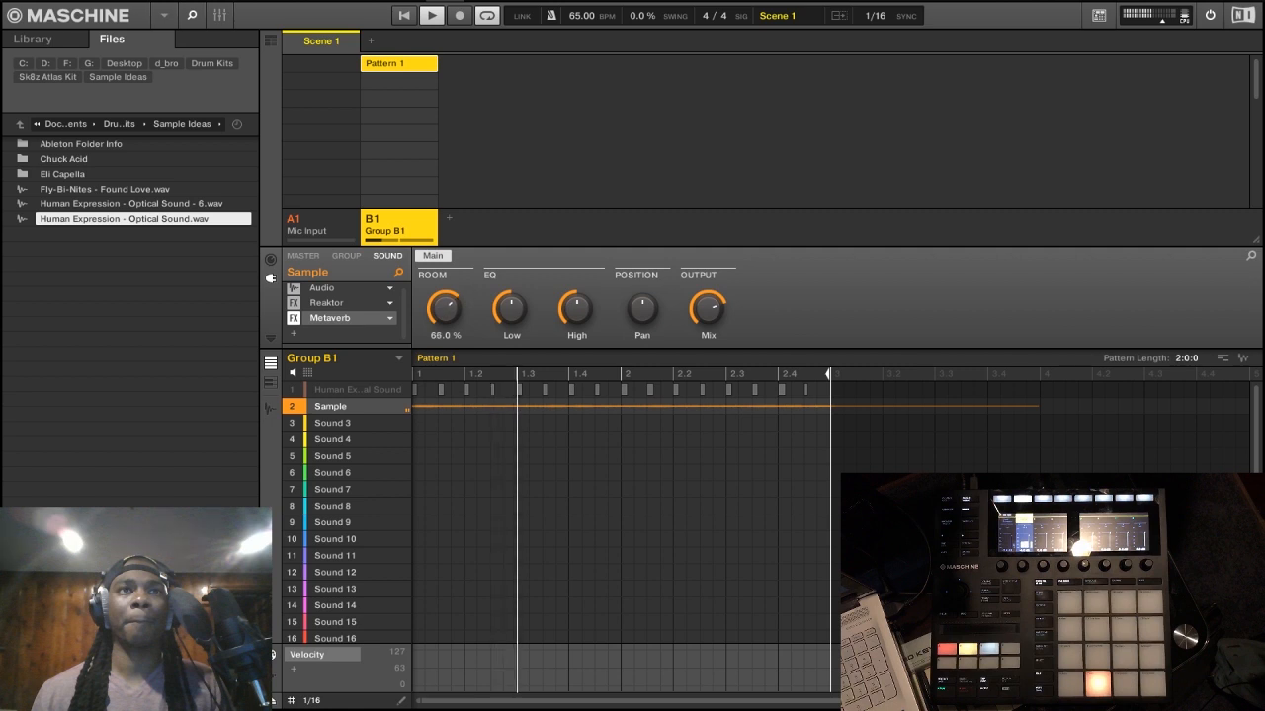
{"action": "left_click_drag", "start_coordinate": [707, 309], "coordinate": [707, 327]}
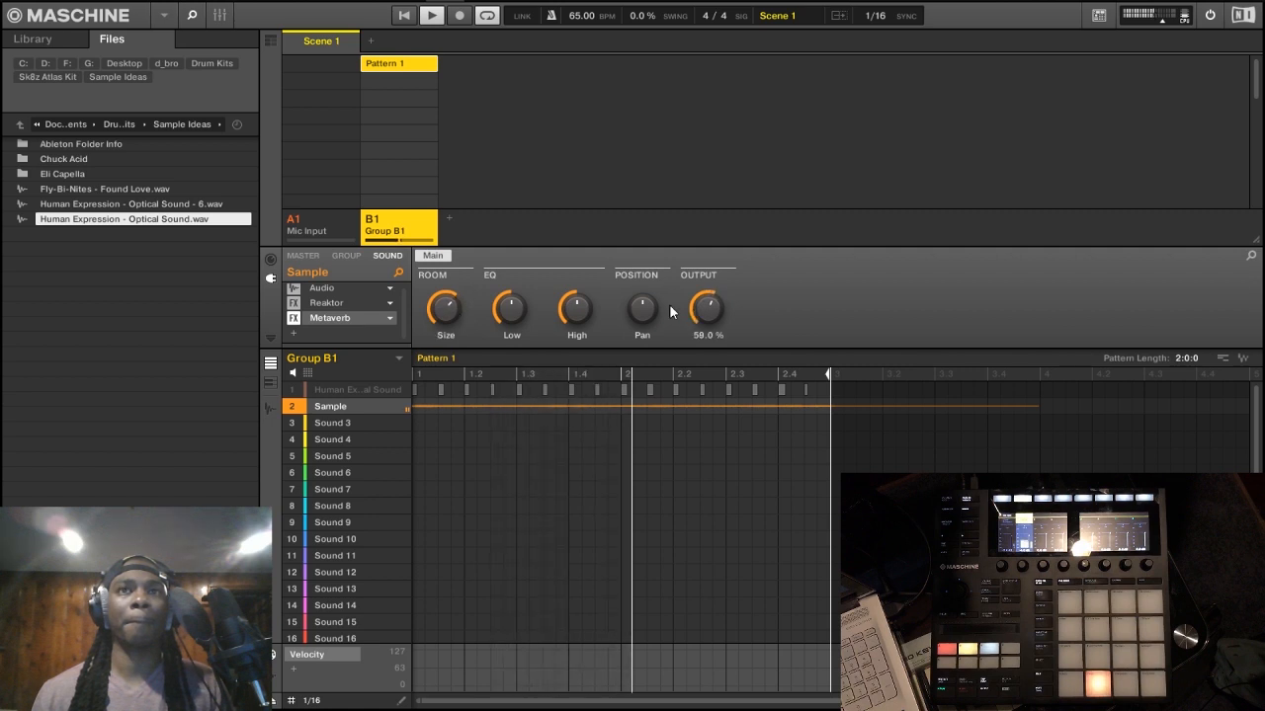
{"action": "left_click_drag", "start_coordinate": [446, 314], "coordinate": [511, 301]}
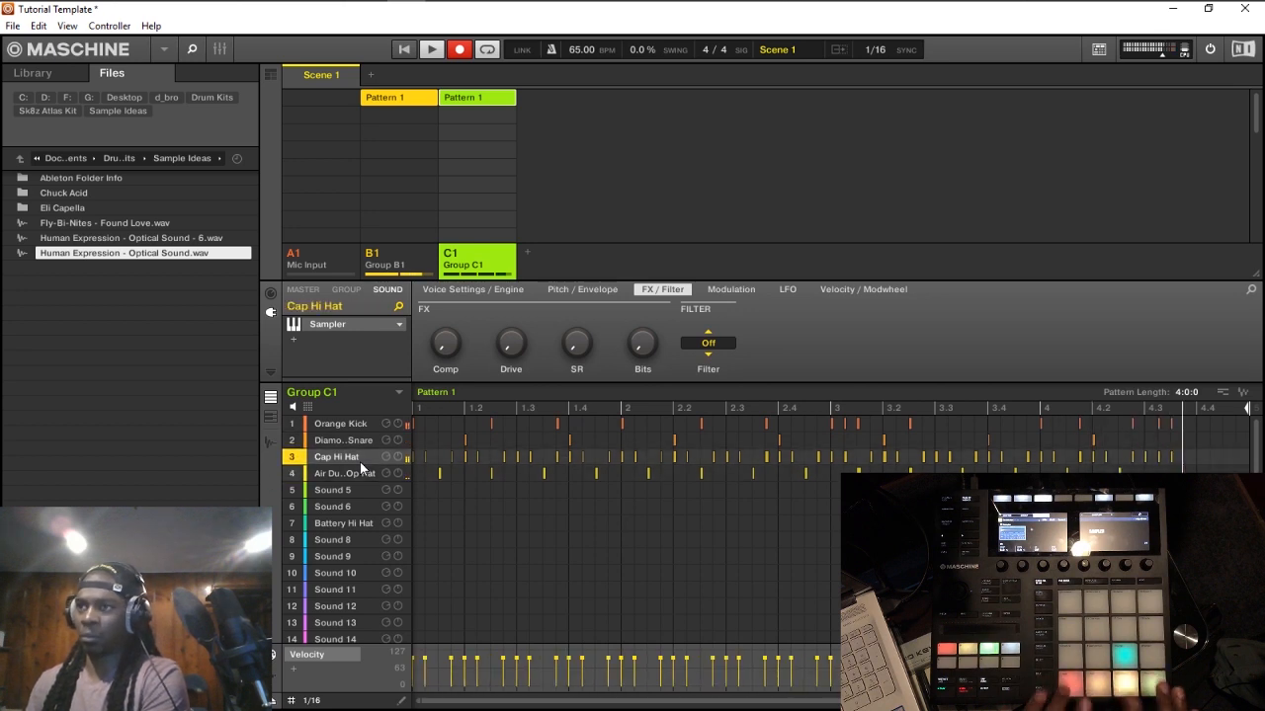
Step: Add the internal Compressor after Metaverb on Group B1's Sample sound and set its mode to Feedback
{"action": "left_click", "coordinate": [406, 255]}
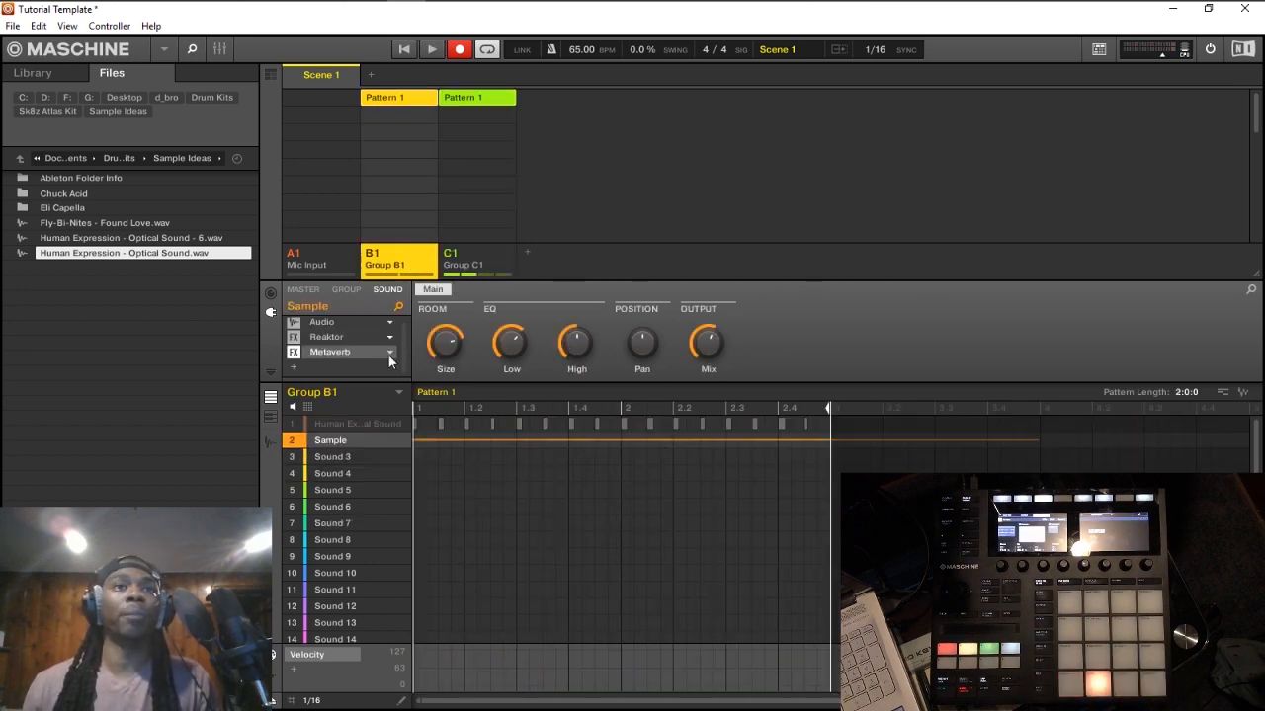
{"action": "left_click", "coordinate": [297, 369]}
{"action": "mouse_move", "coordinate": [364, 336]}
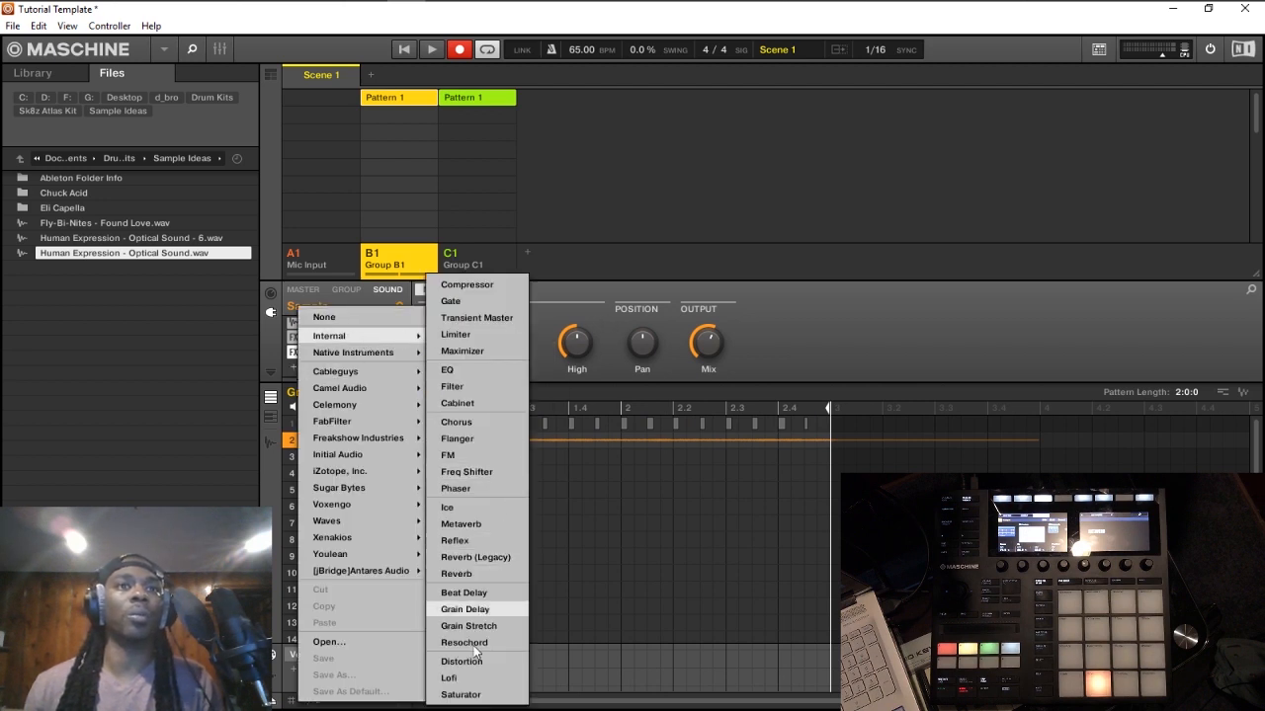
{"action": "left_click", "coordinate": [478, 288]}
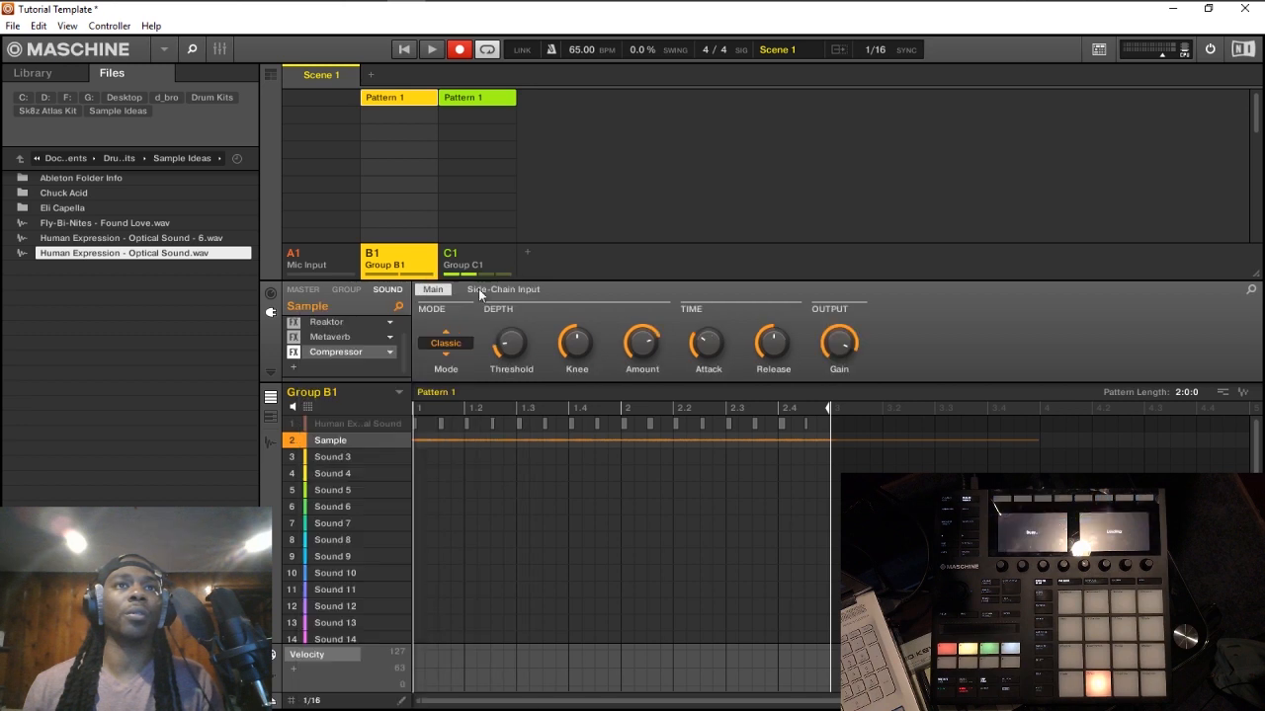
{"action": "left_click", "coordinate": [462, 351]}
{"action": "left_click", "coordinate": [435, 375]}
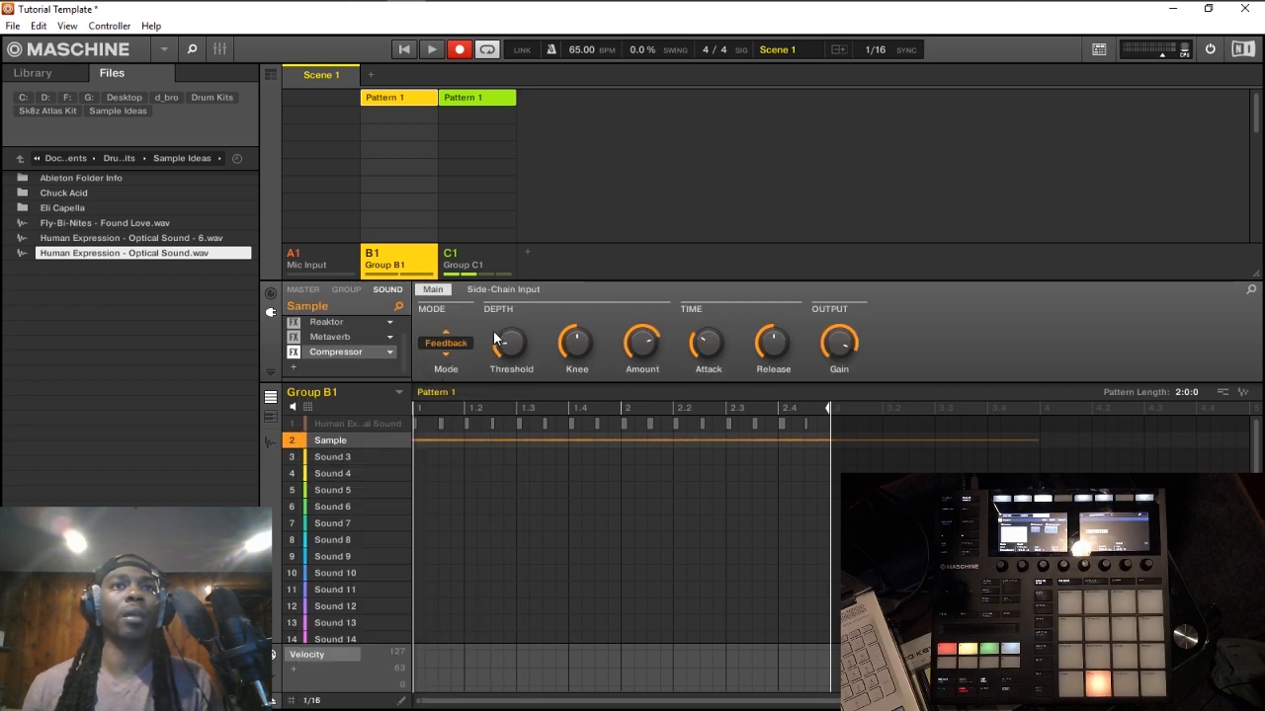
Step: Set the Sample compressor's side-chain source to the Orange Kick of Group C1 and audition the ducking
{"action": "left_click", "coordinate": [481, 269]}
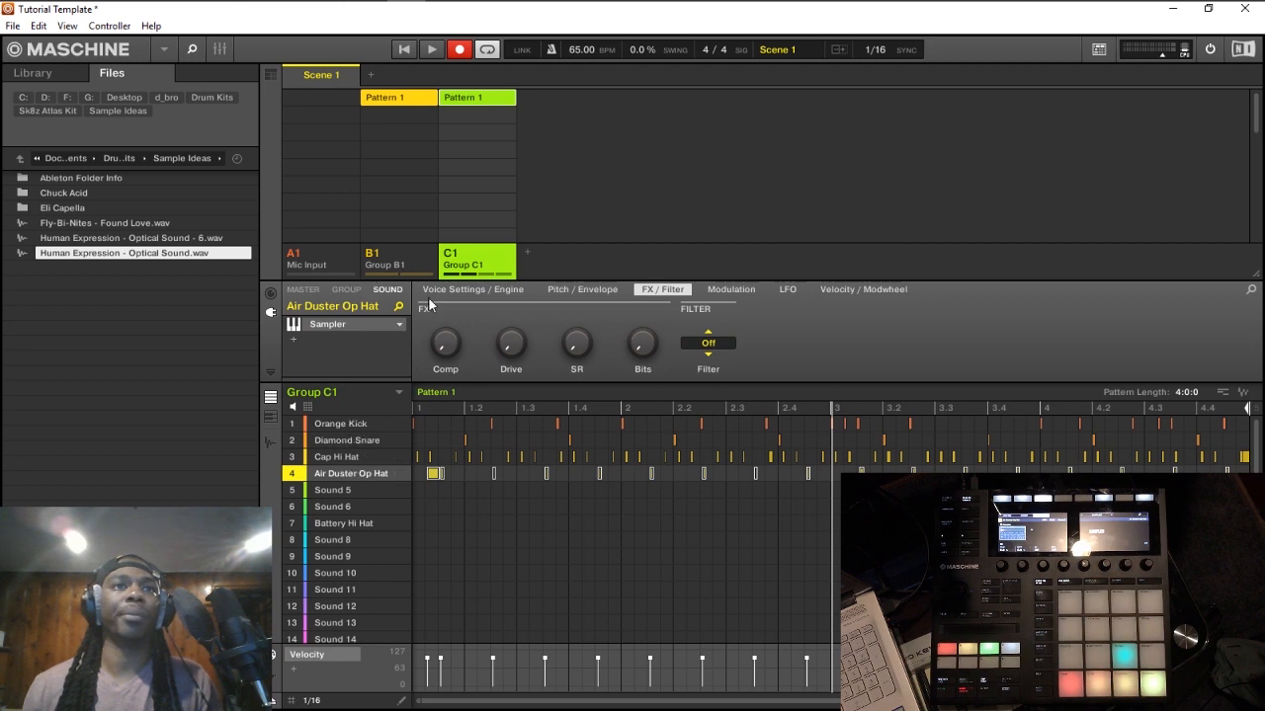
{"action": "left_click", "coordinate": [405, 262]}
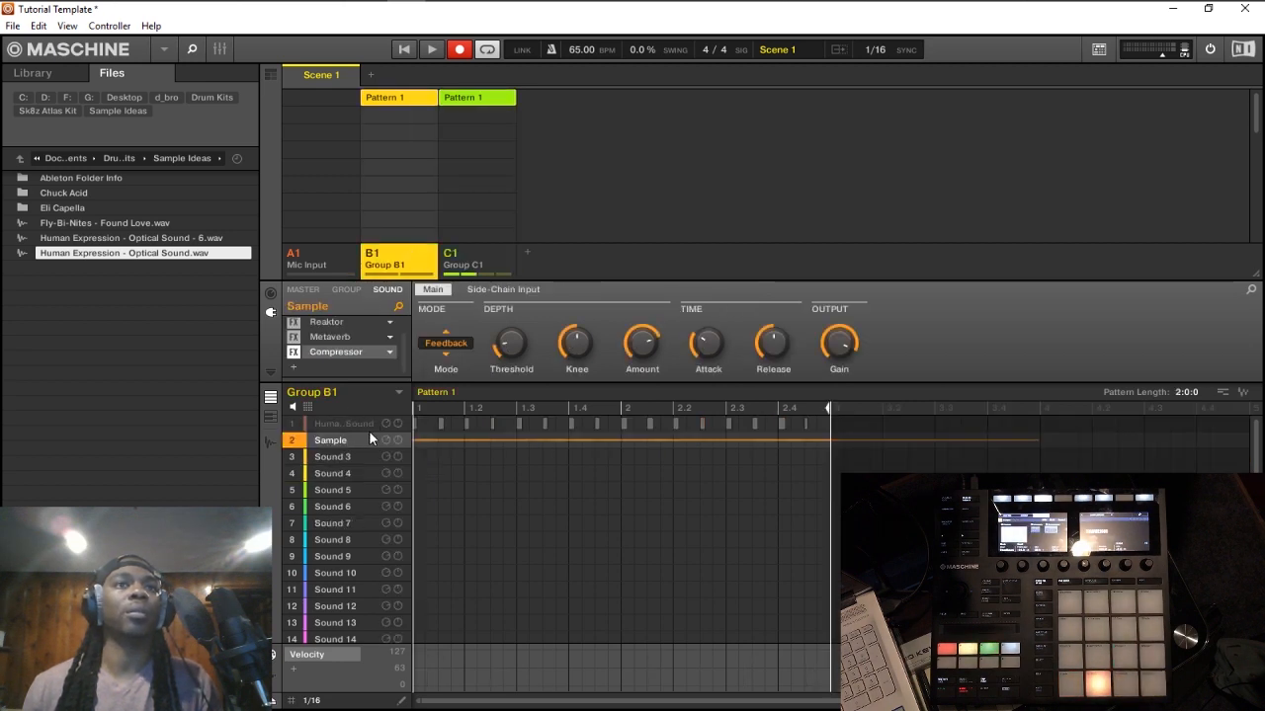
{"action": "left_click", "coordinate": [505, 292]}
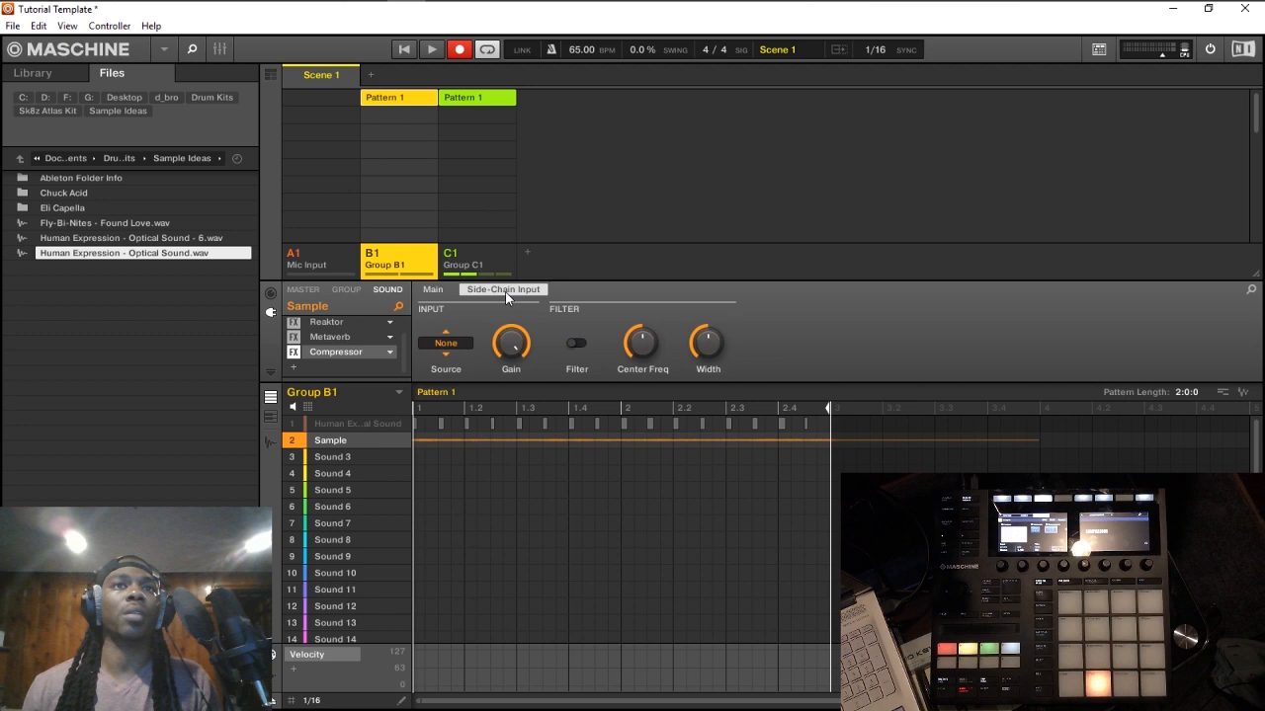
{"action": "left_click", "coordinate": [447, 346]}
{"action": "left_click", "coordinate": [565, 418]}
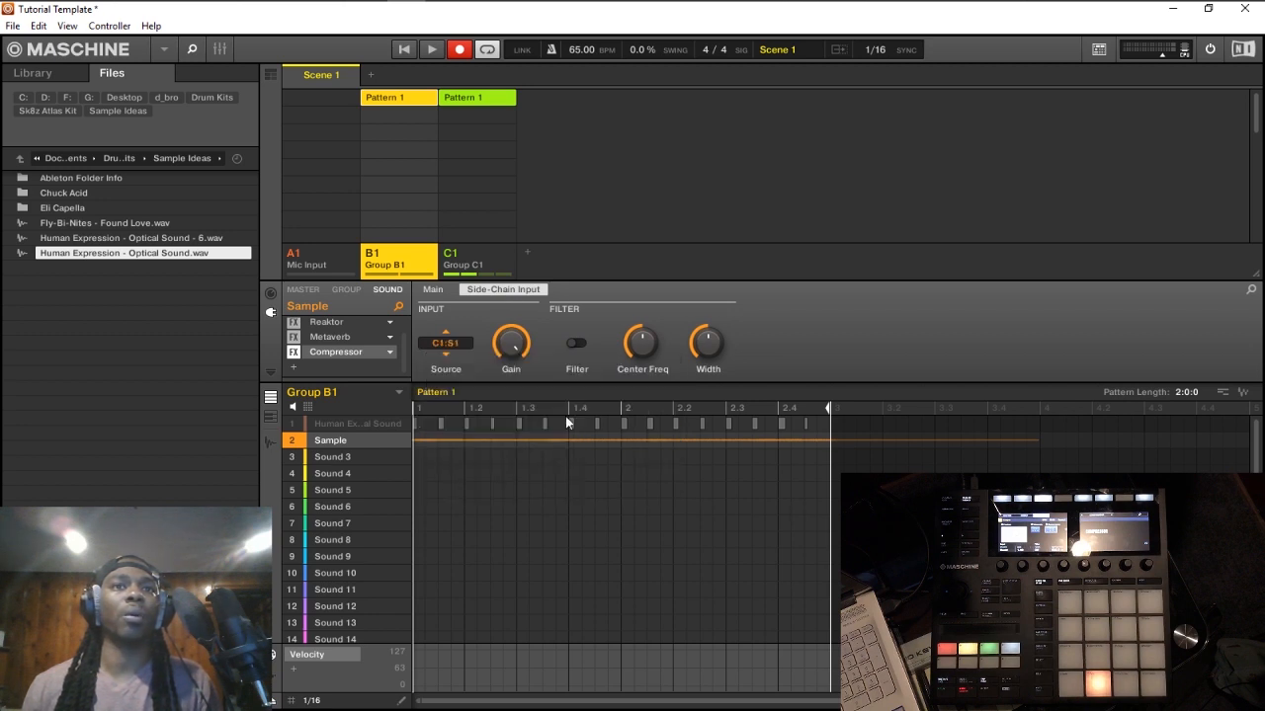
{"action": "key", "text": "space"}
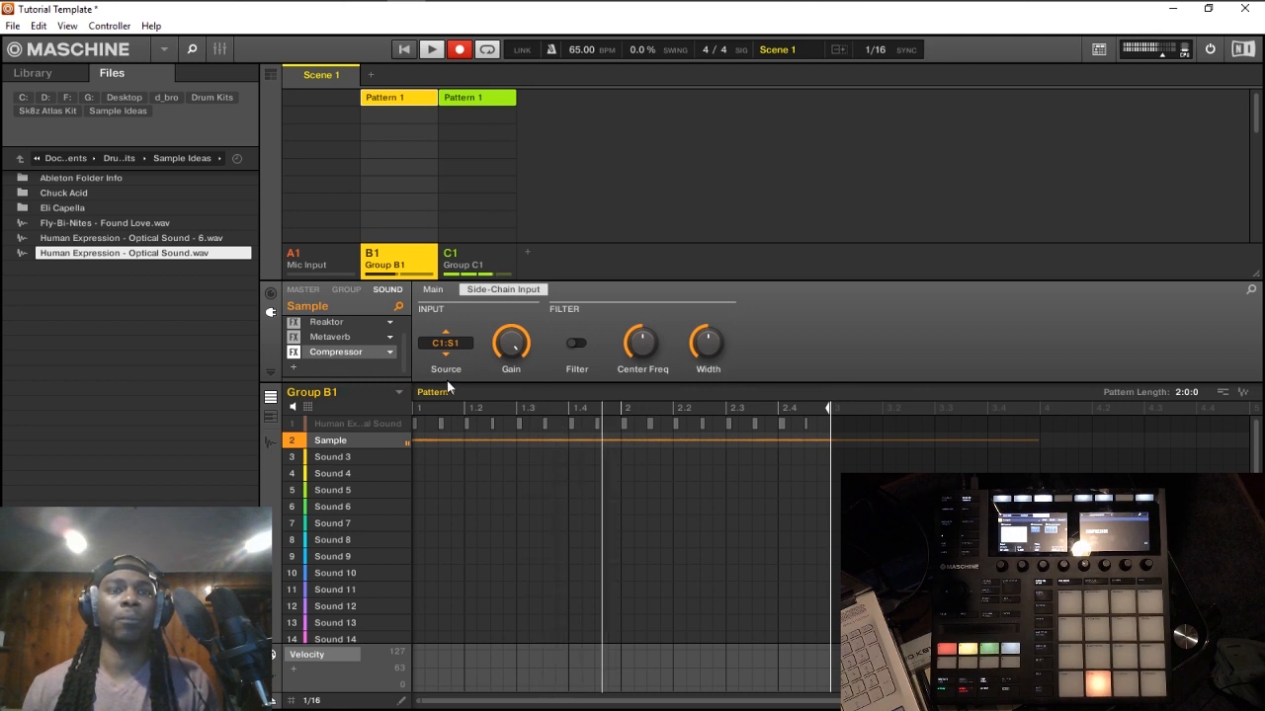
{"action": "key", "text": "space"}
{"action": "left_click", "coordinate": [302, 368]}
{"action": "mouse_move", "coordinate": [347, 358]}
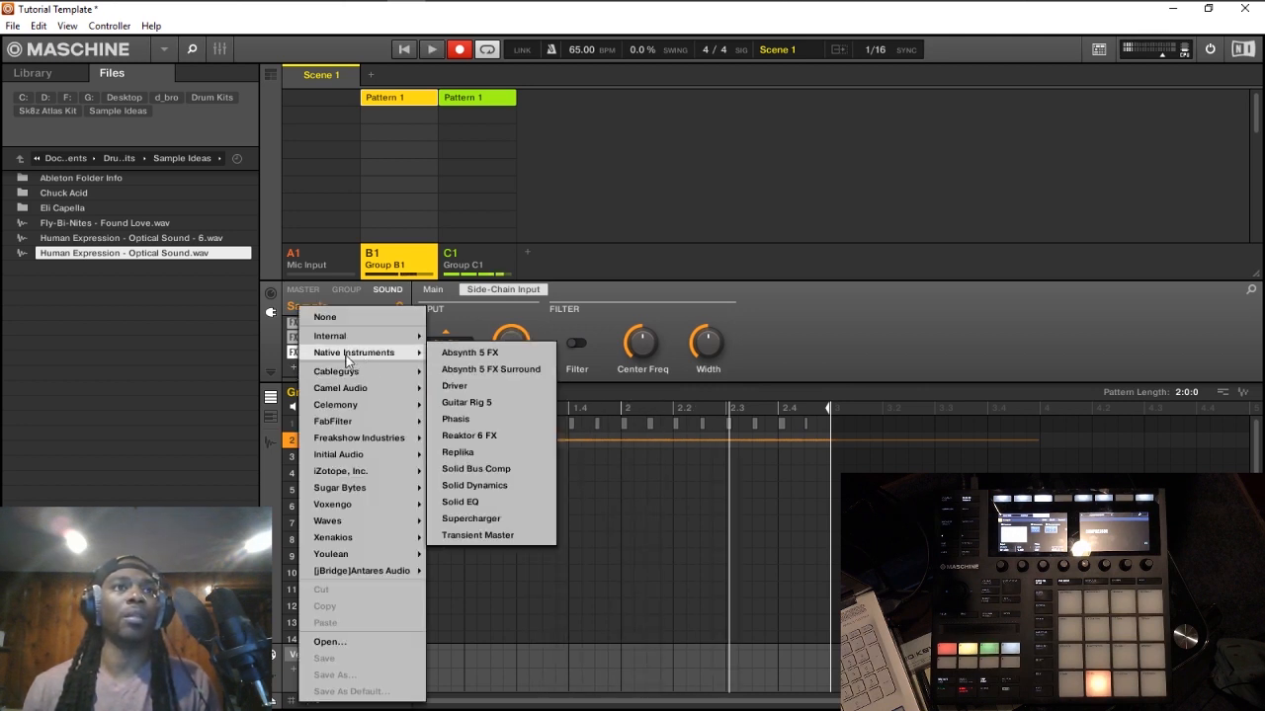
{"action": "left_click", "coordinate": [270, 357]}
Step: Copy the Compressor and paste it into the next empty effect slot of the Sample sound
{"action": "left_click", "coordinate": [332, 360]}
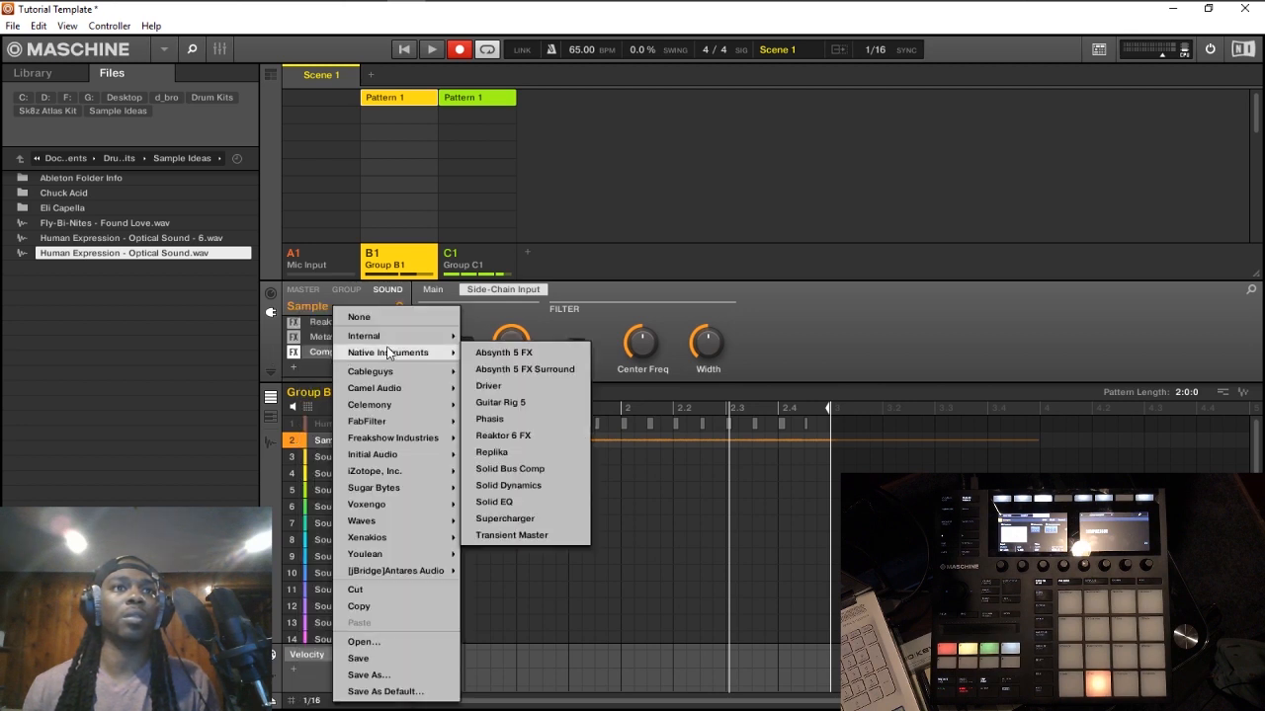
{"action": "left_click", "coordinate": [368, 610]}
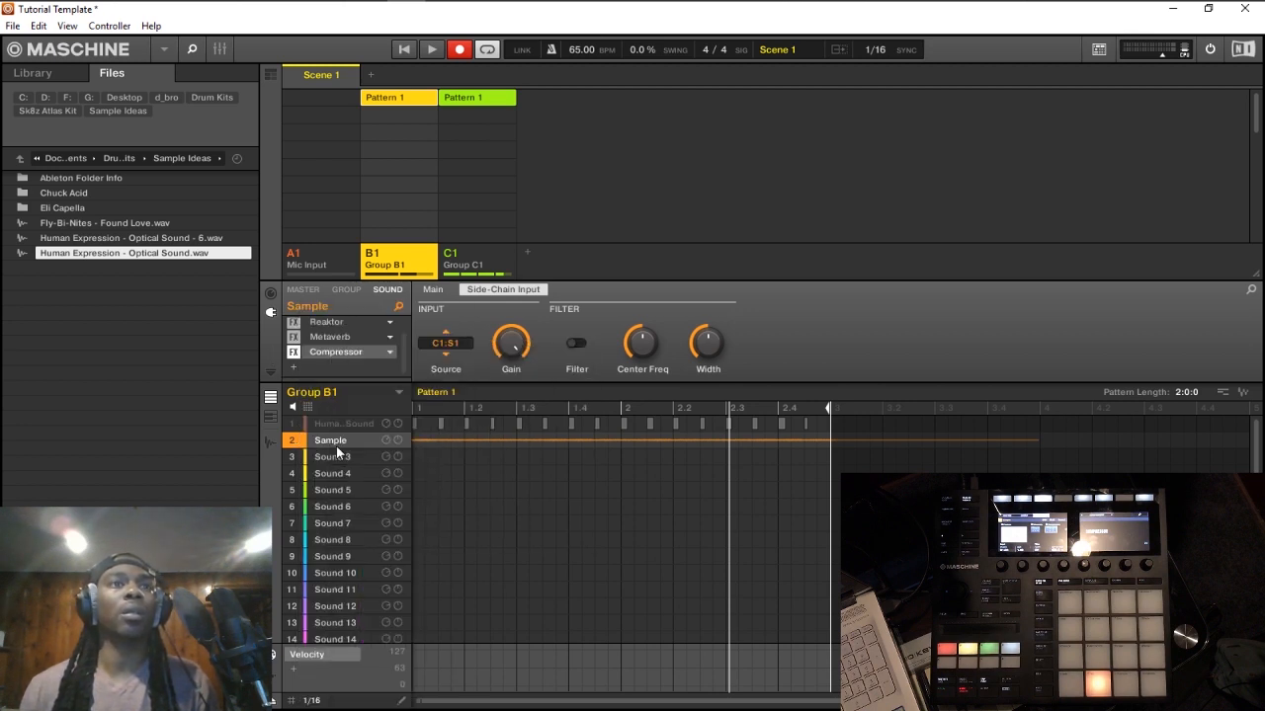
{"action": "left_click", "coordinate": [341, 366]}
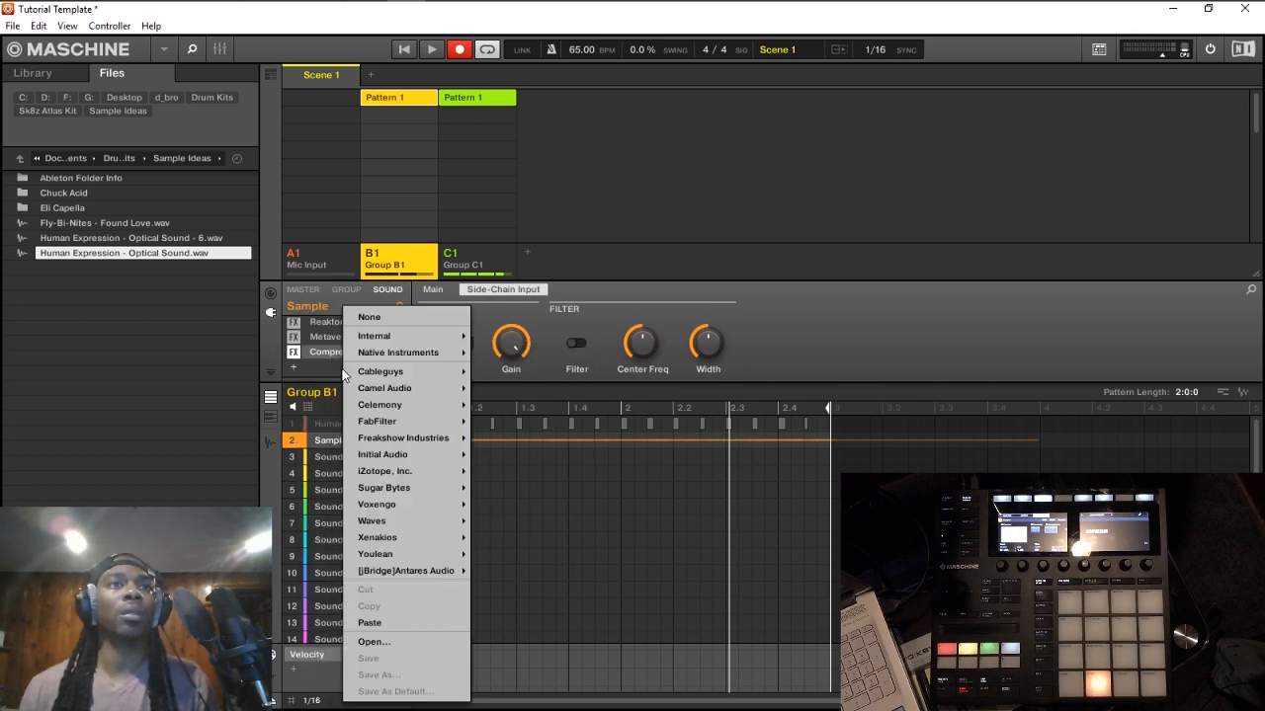
{"action": "left_click", "coordinate": [374, 624]}
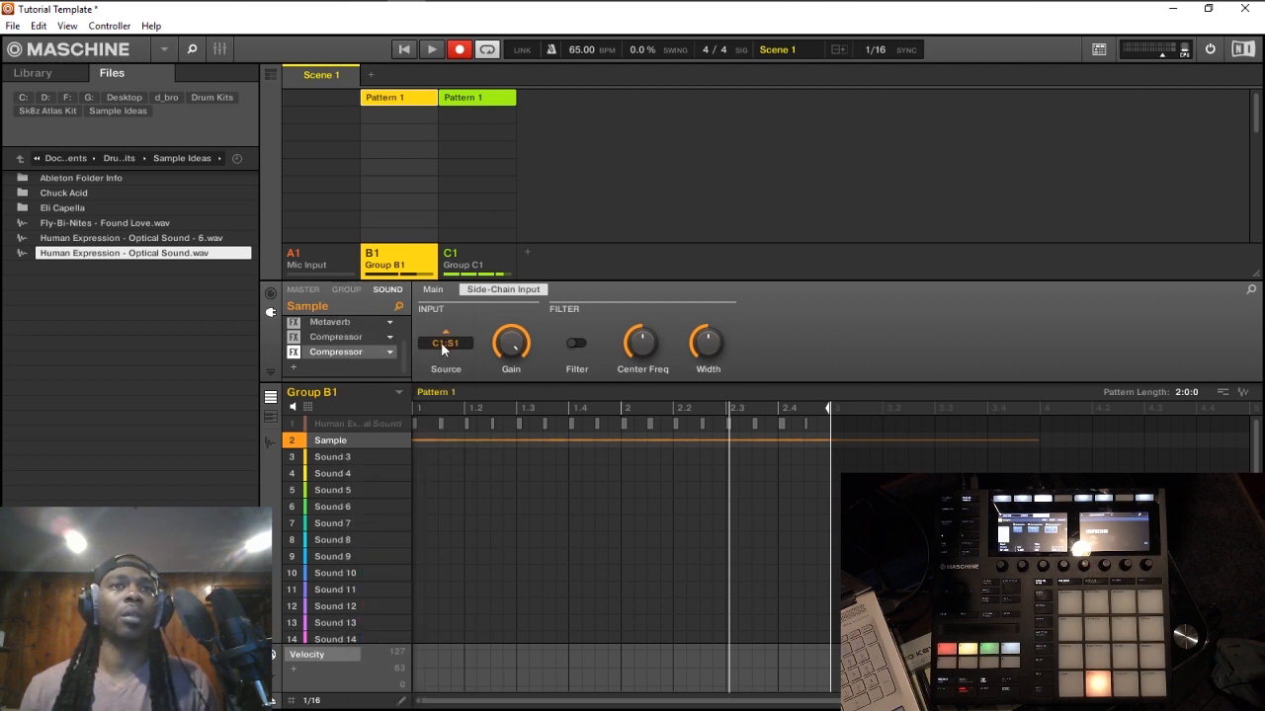
Step: Set the second compressor's side-chain source to the Diamond Snare of Group C1 and play the beat
{"action": "left_click", "coordinate": [434, 291]}
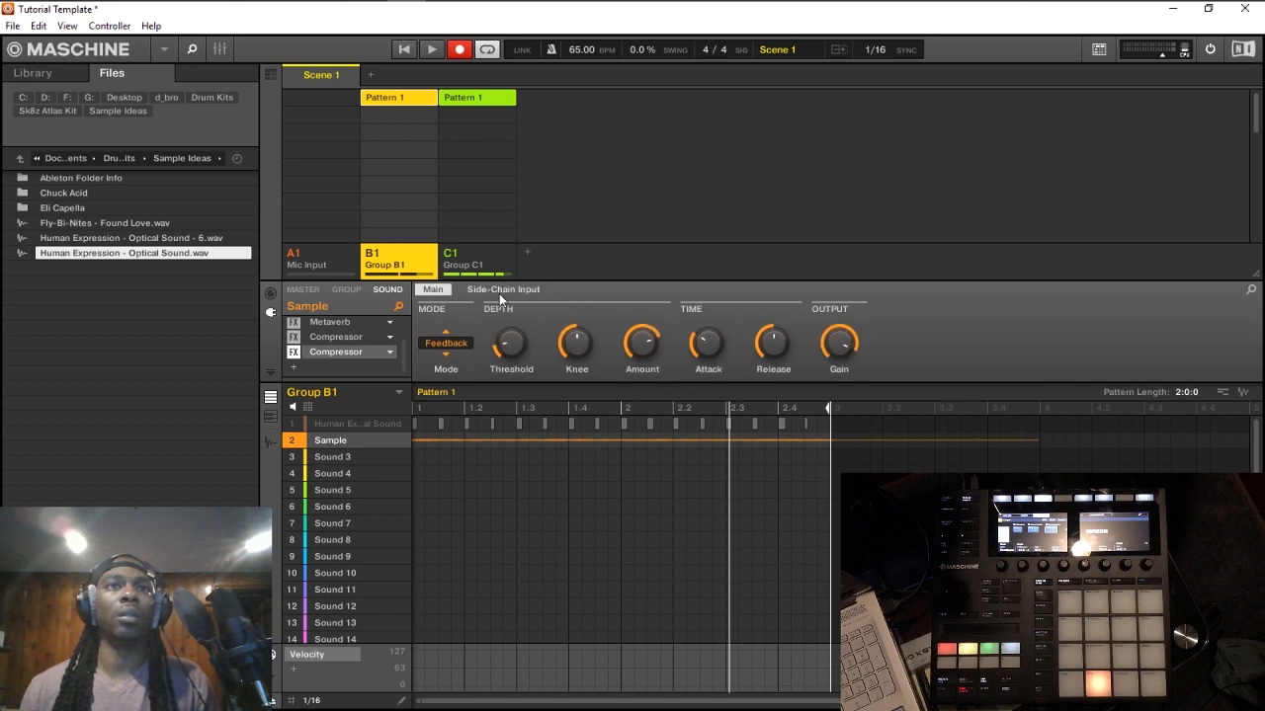
{"action": "left_click", "coordinate": [485, 293]}
{"action": "left_click", "coordinate": [445, 343]}
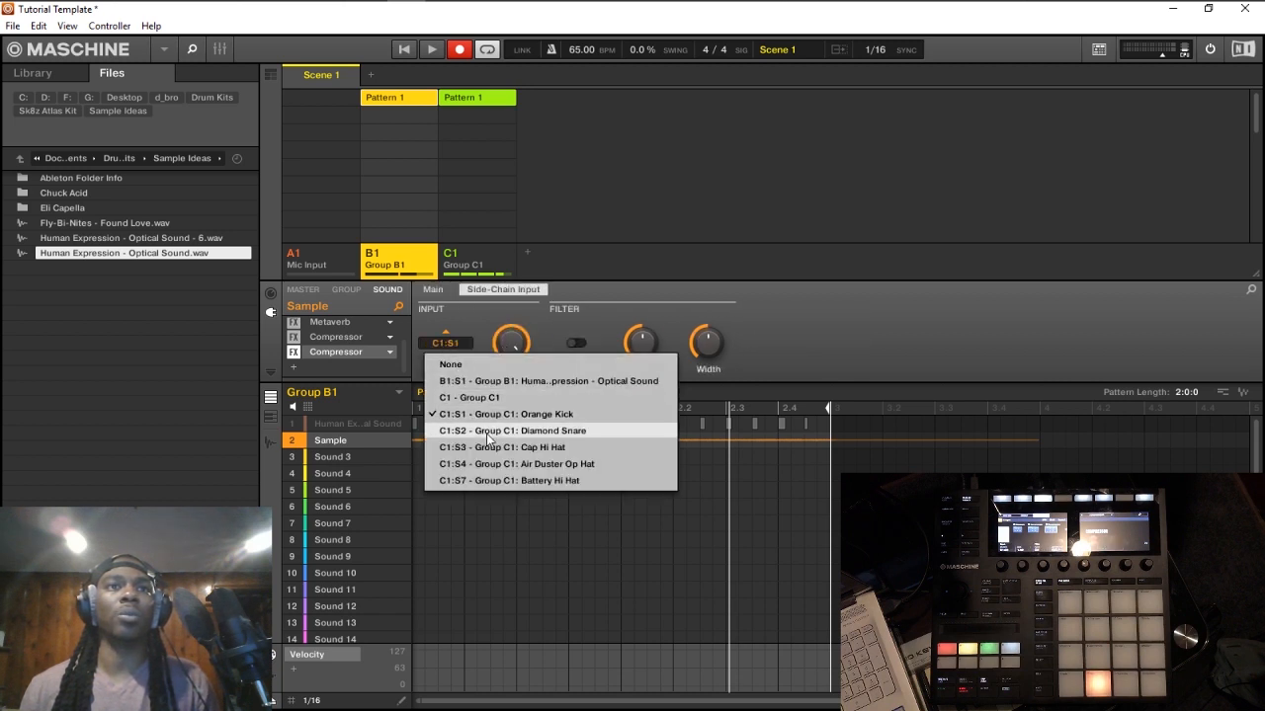
{"action": "left_click", "coordinate": [524, 432]}
{"action": "key", "text": "space"}
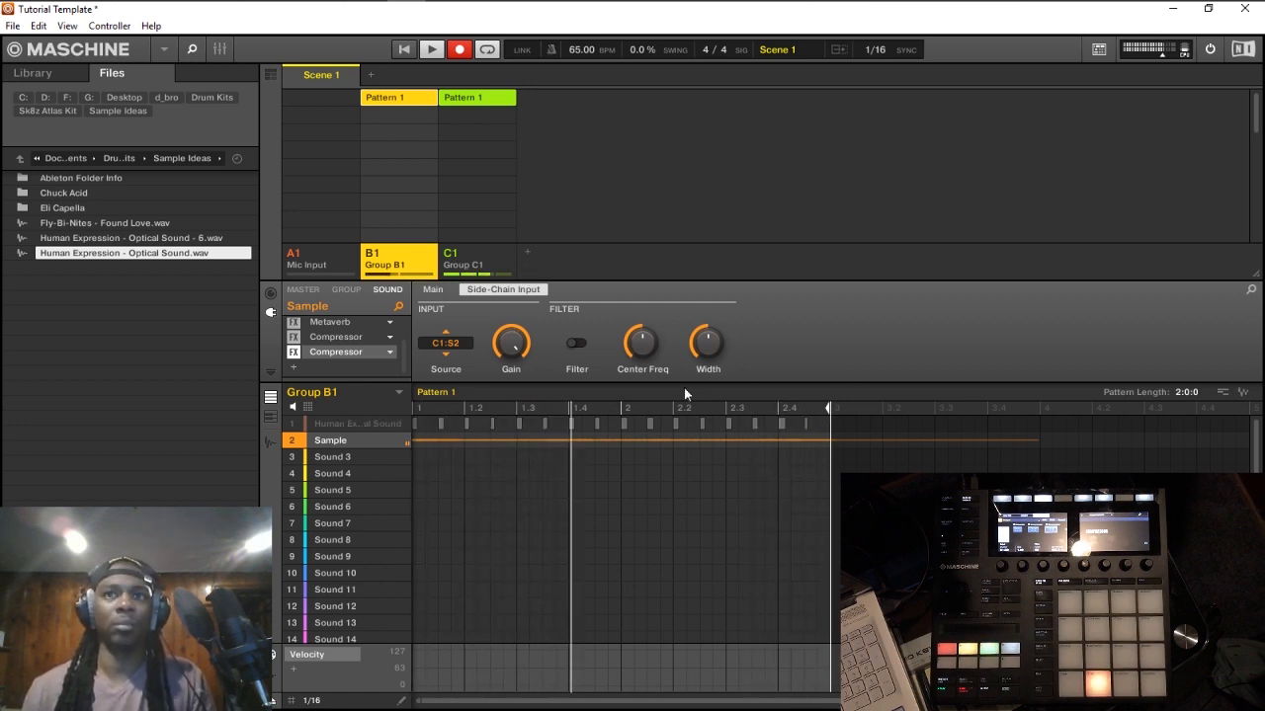
Step: Stop playback, add Group D1 with the Bass Out 808 sound and record a bass line into its pattern
{"action": "key", "text": "space"}
{"action": "left_click", "coordinate": [528, 255]}
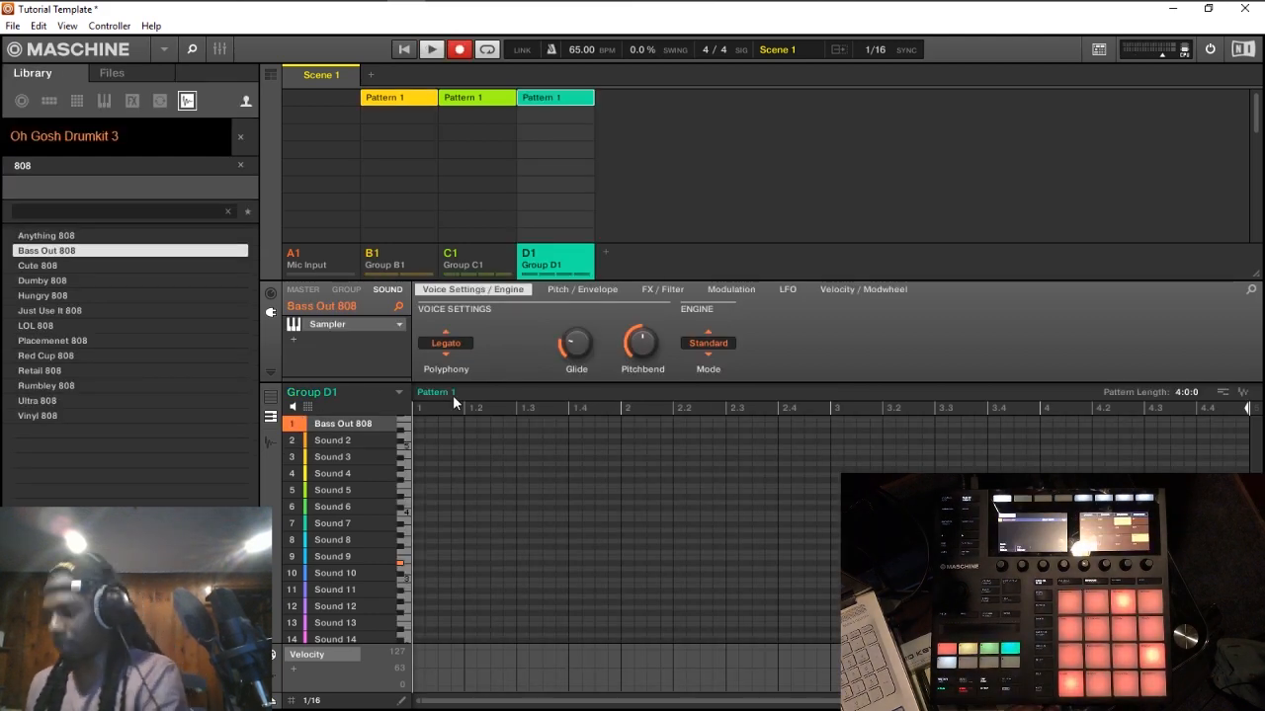
{"action": "key", "text": "space"}
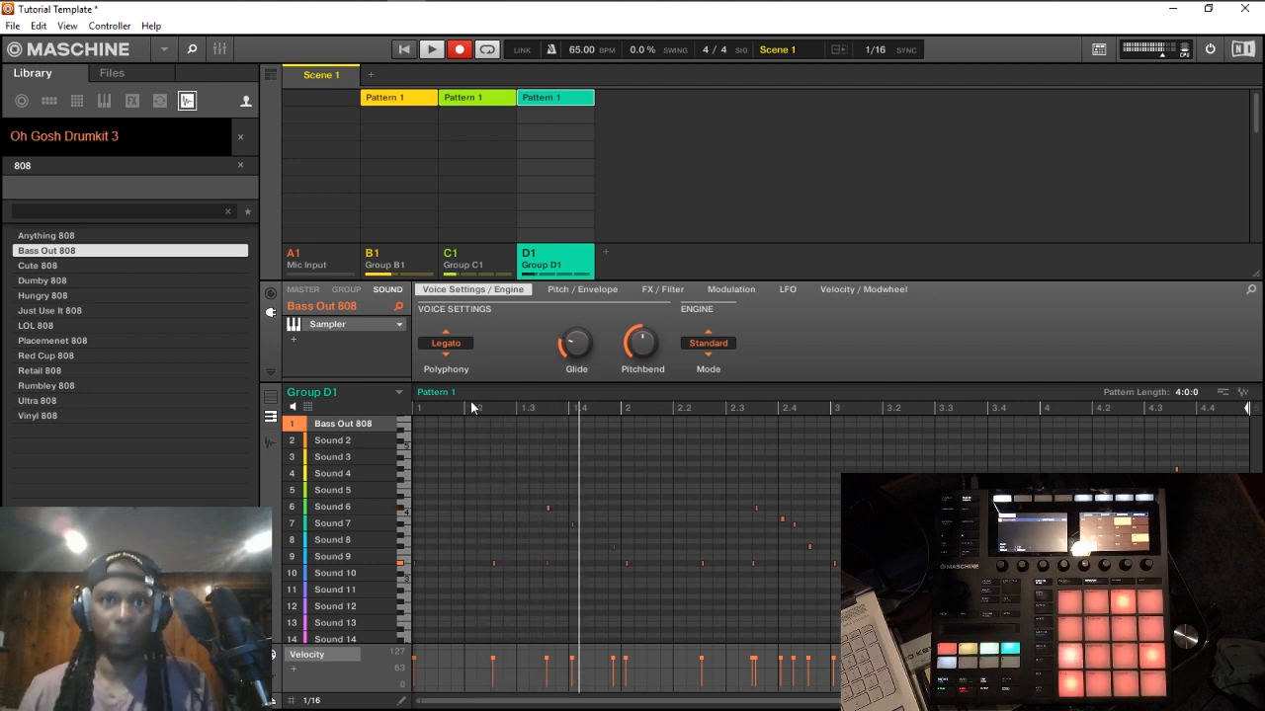
{"action": "key", "text": "space"}
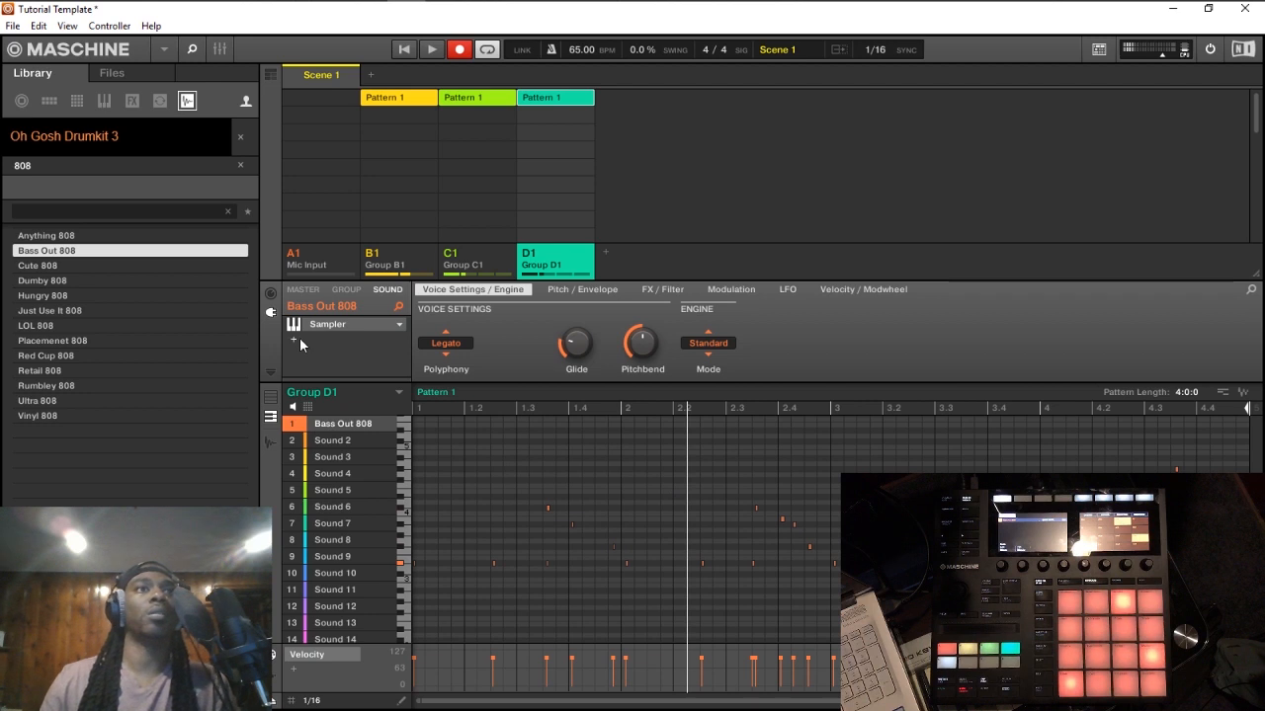
Step: Add the internal Compressor after the Sampler on Bass Out 808 and set its side-chain source to the Orange Kick of Group C1
{"action": "left_click", "coordinate": [363, 336]}
{"action": "mouse_move", "coordinate": [361, 335]}
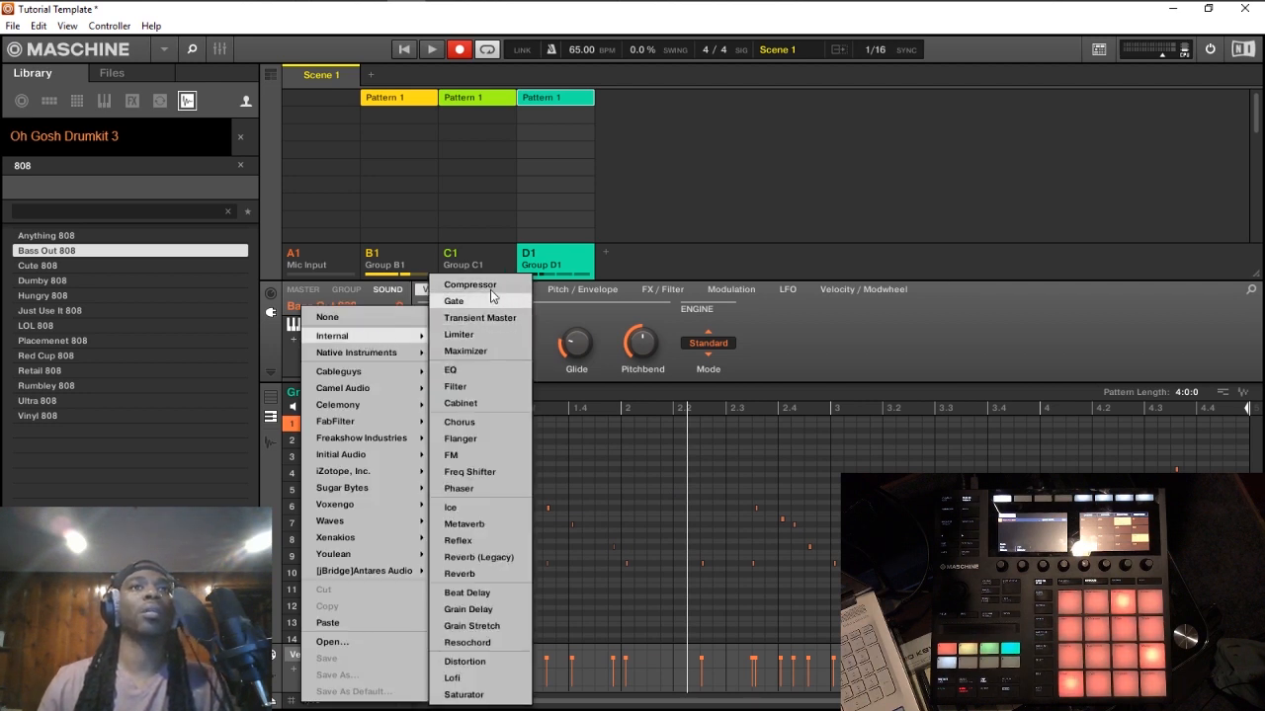
{"action": "left_click", "coordinate": [491, 285]}
{"action": "left_click", "coordinate": [458, 353]}
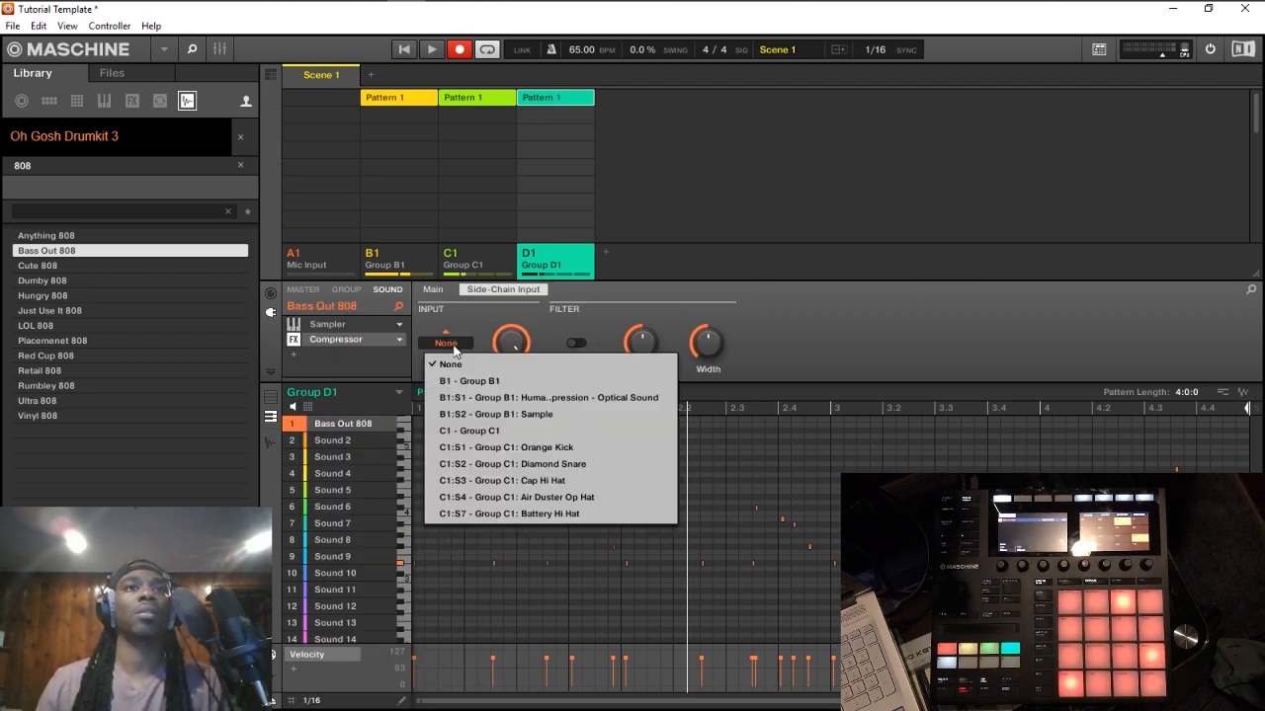
{"action": "left_click", "coordinate": [503, 447]}
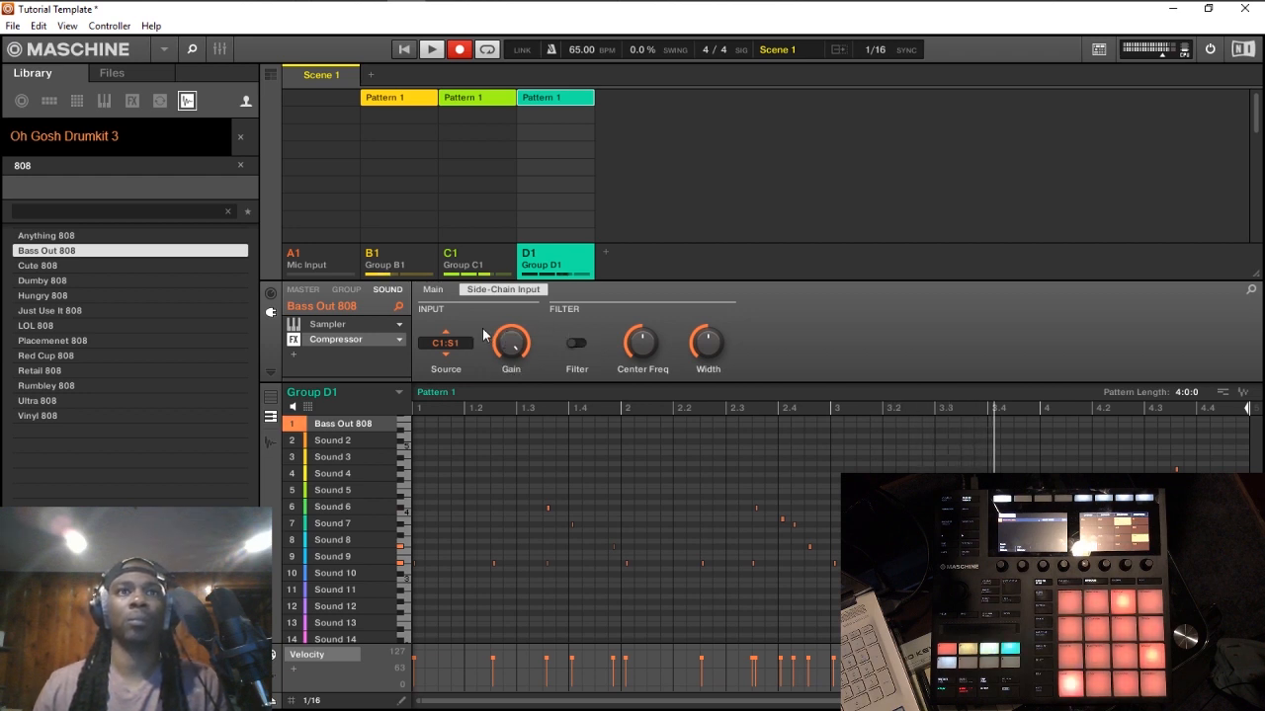
Step: Set the Bass Out 808 compressor's mode to Feedback and audition the bass with the beat
{"action": "left_click", "coordinate": [431, 290]}
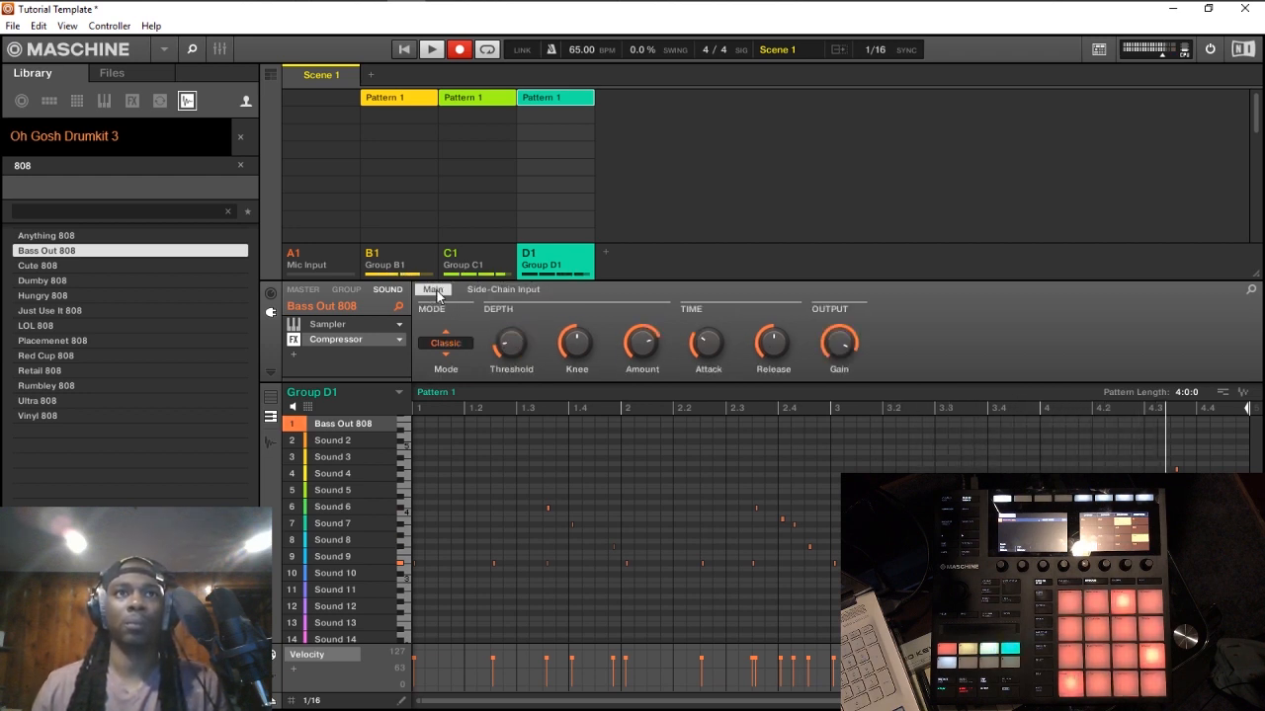
{"action": "left_click", "coordinate": [446, 344]}
{"action": "left_click", "coordinate": [453, 378]}
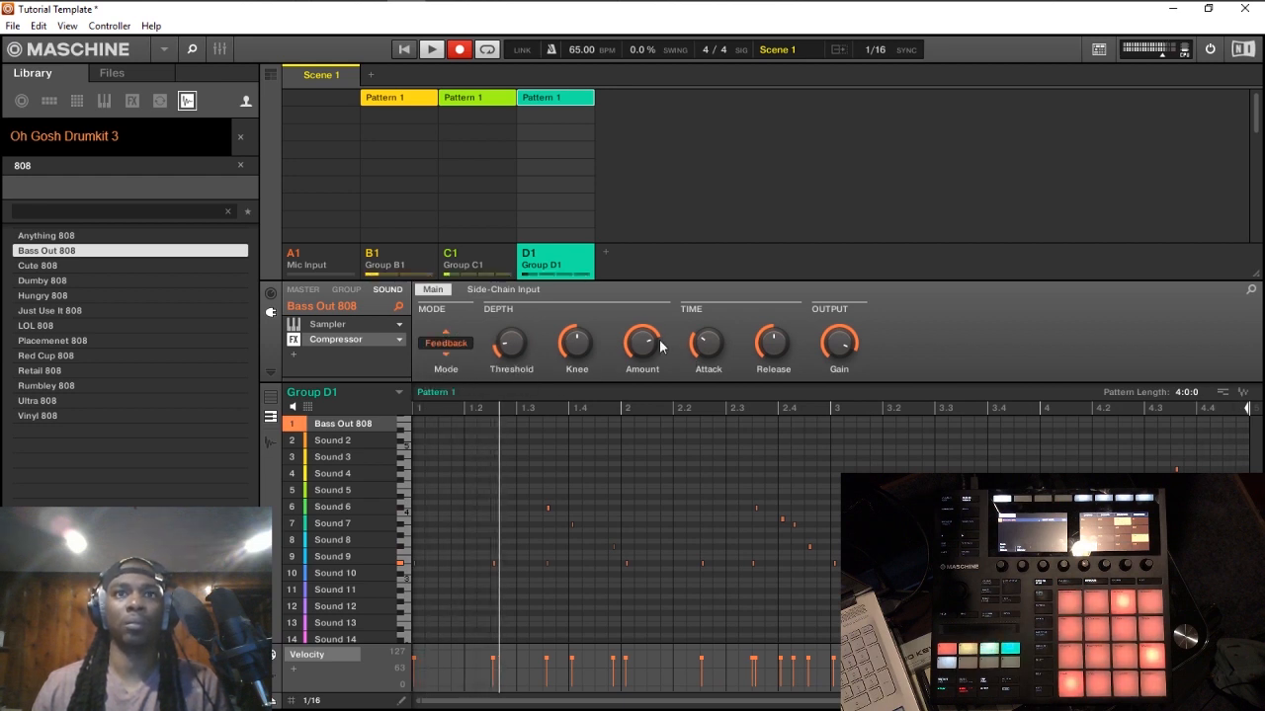
{"action": "left_click_drag", "start_coordinate": [501, 346], "coordinate": [501, 351]}
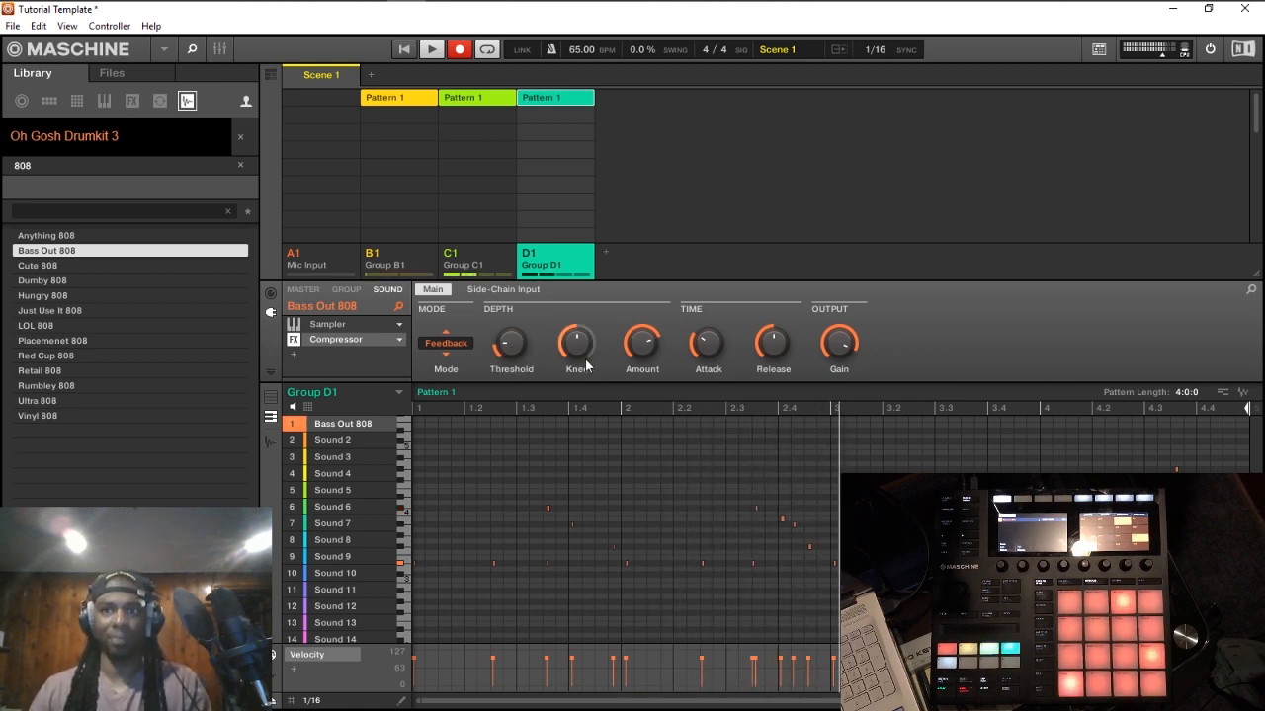
{"action": "mouse_move", "coordinate": [563, 351]}
{"action": "mouse_move", "coordinate": [508, 342]}
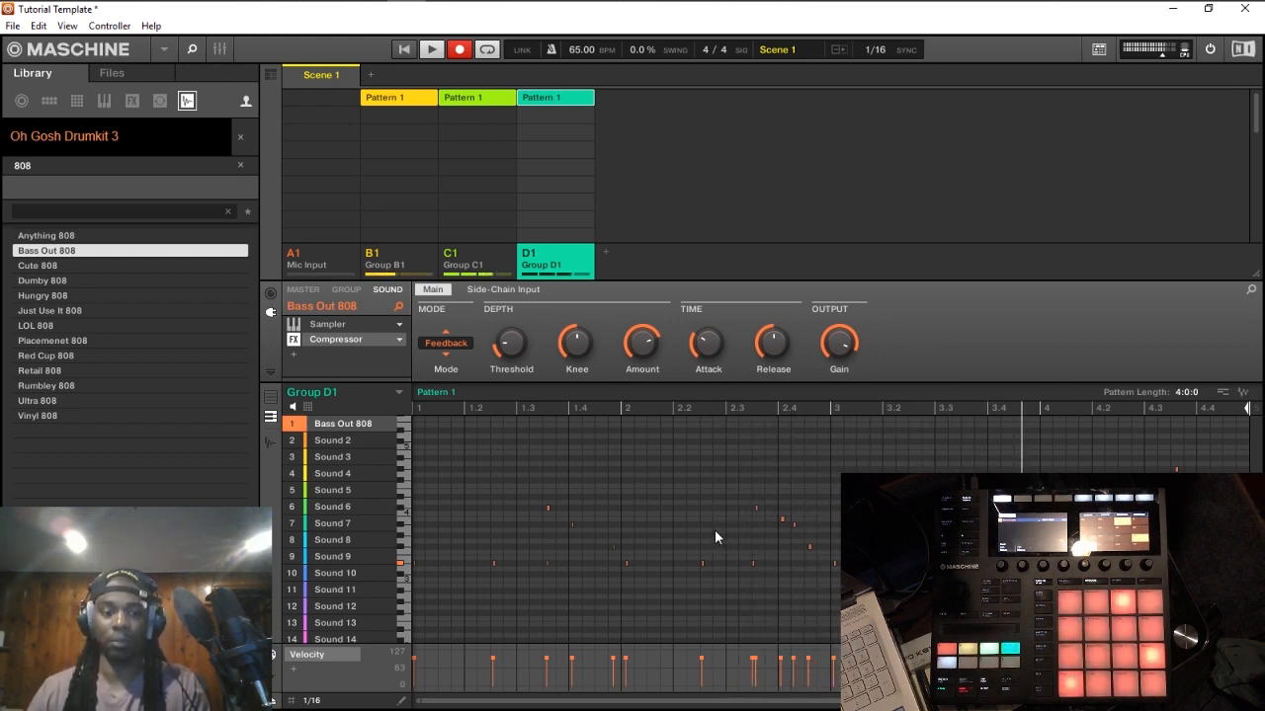
{"action": "key", "text": "space"}
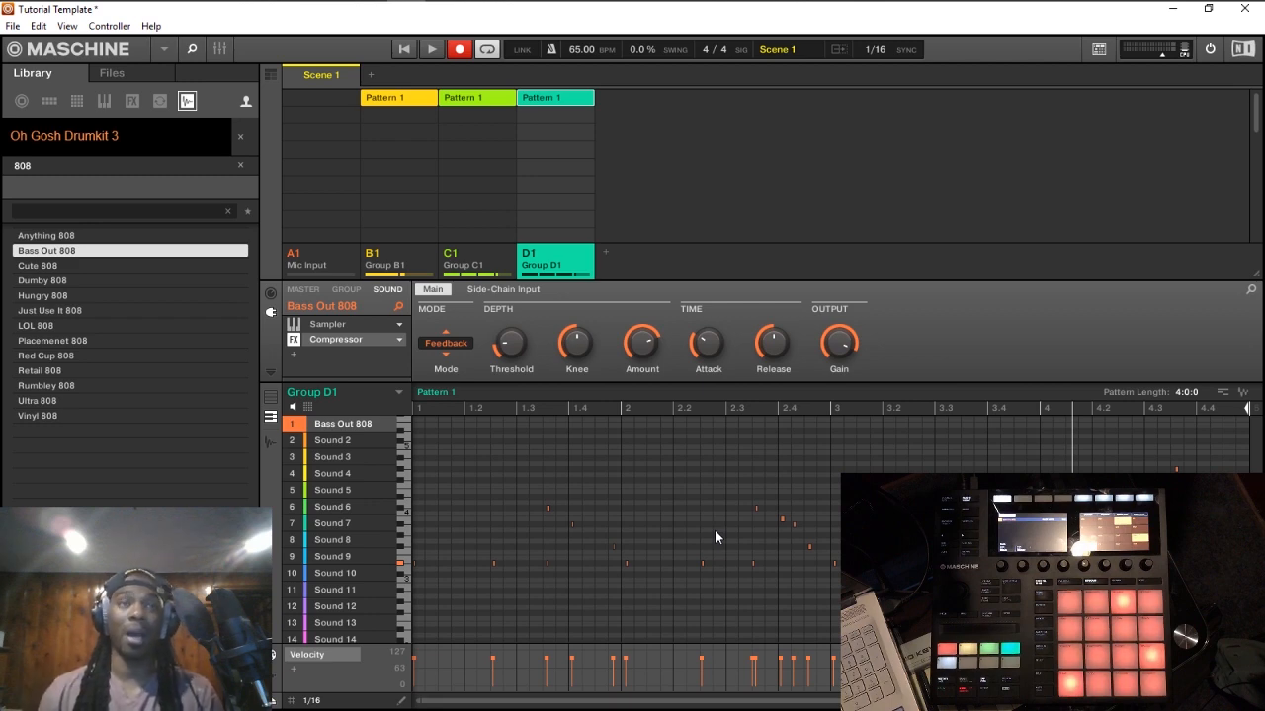
Step: Check the channels of Group D1 in the mixer and switch the arranger from the Ideas view to the Song view
{"action": "left_click", "coordinate": [220, 50]}
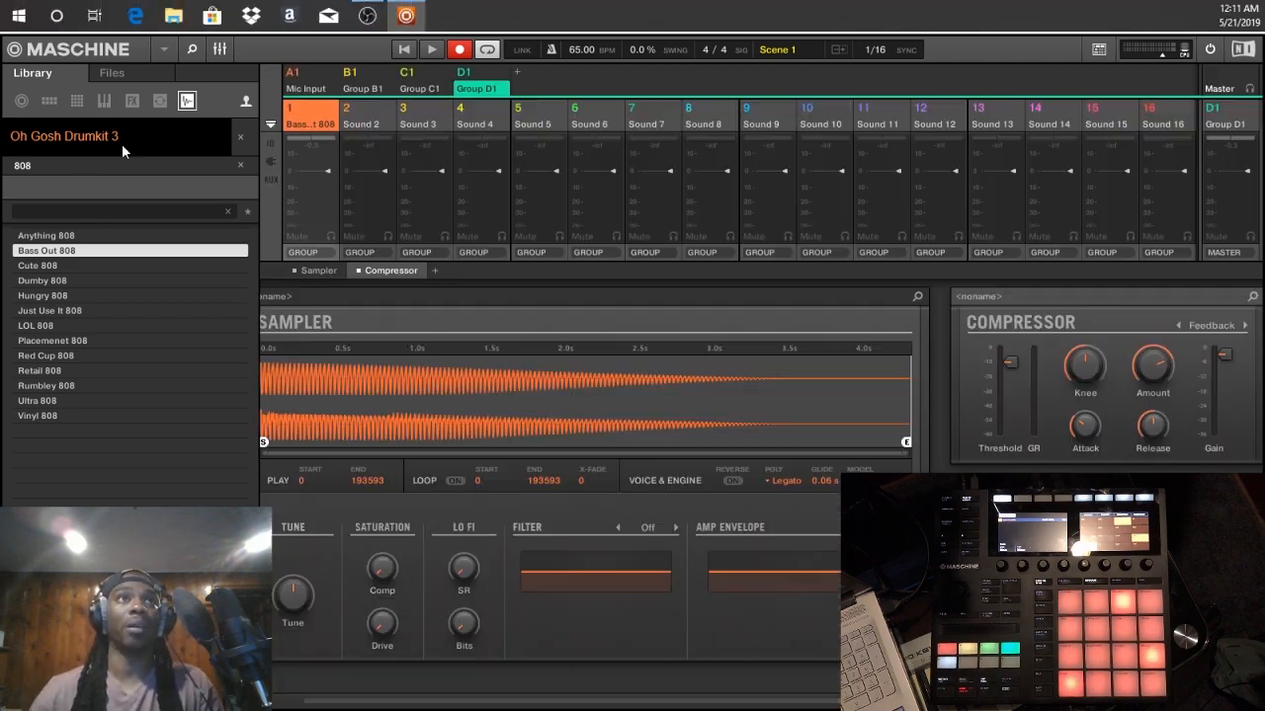
{"action": "left_click", "coordinate": [219, 49]}
{"action": "left_click", "coordinate": [269, 75]}
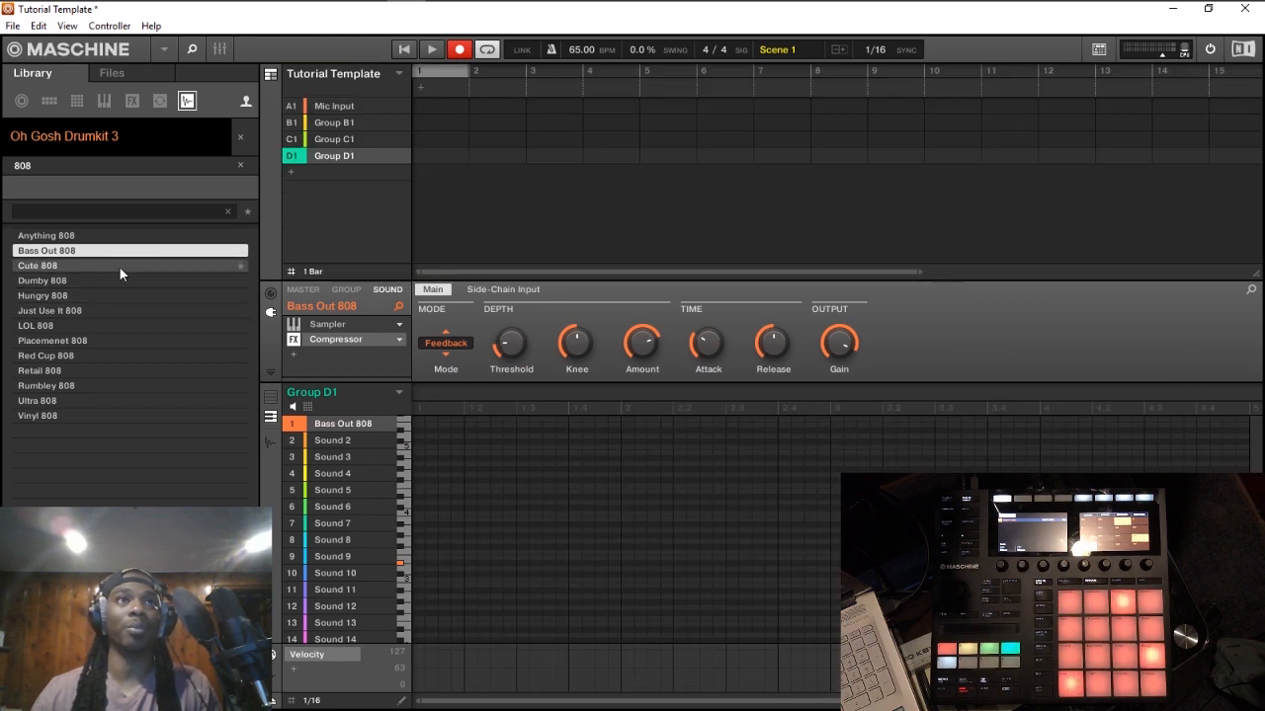
Step: Clear the Oh Gosh Drumkit 3 filter so the library covers all one-shots
{"action": "left_click_drag", "start_coordinate": [119, 266], "coordinate": [471, 182]}
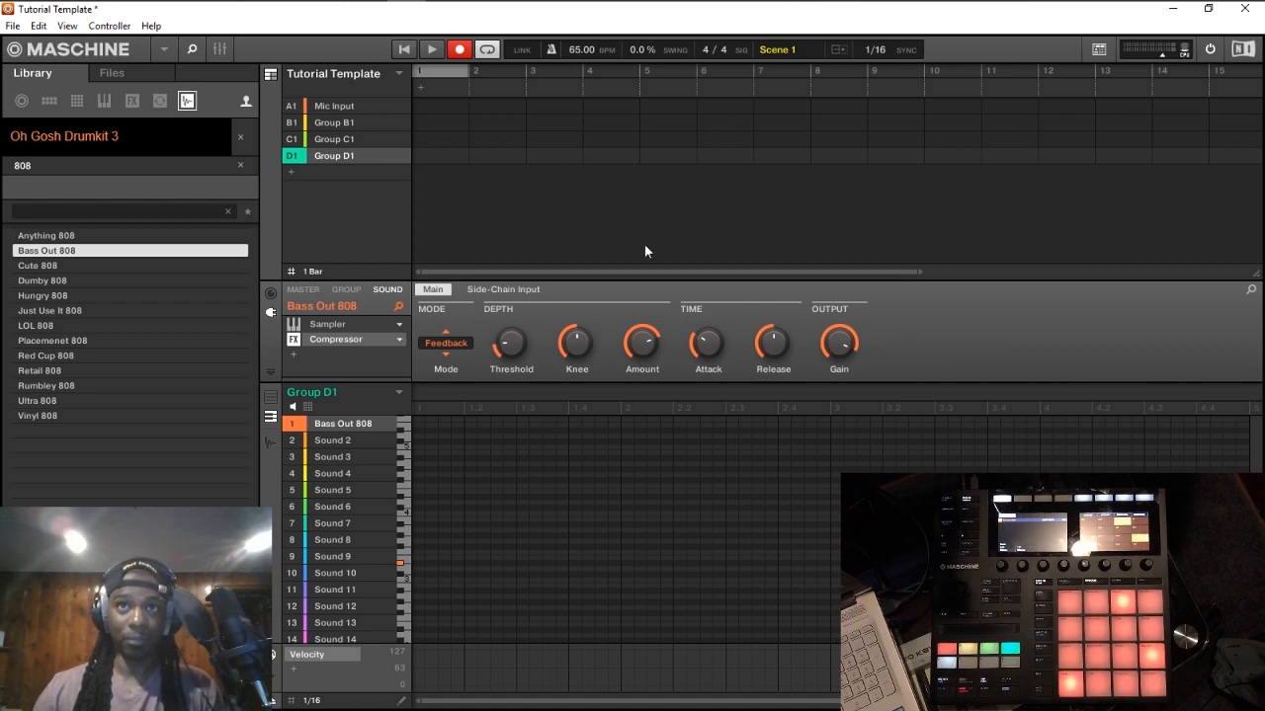
{"action": "left_click", "coordinate": [238, 139]}
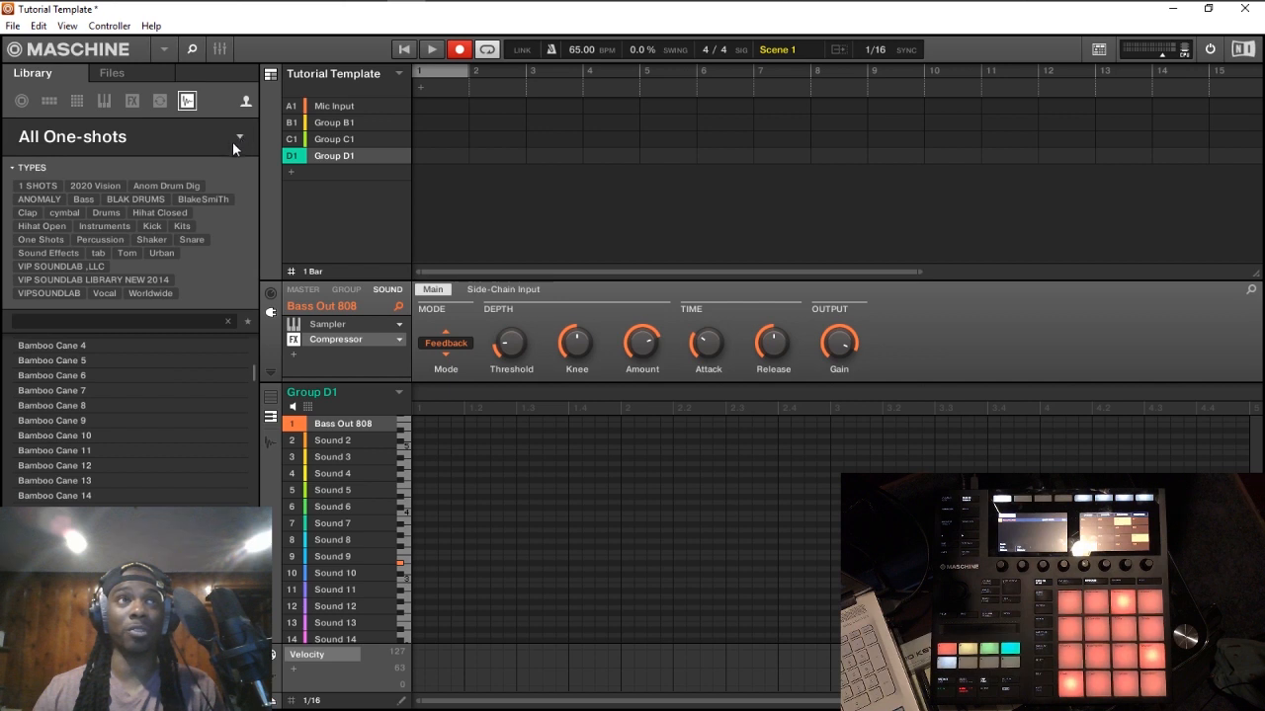